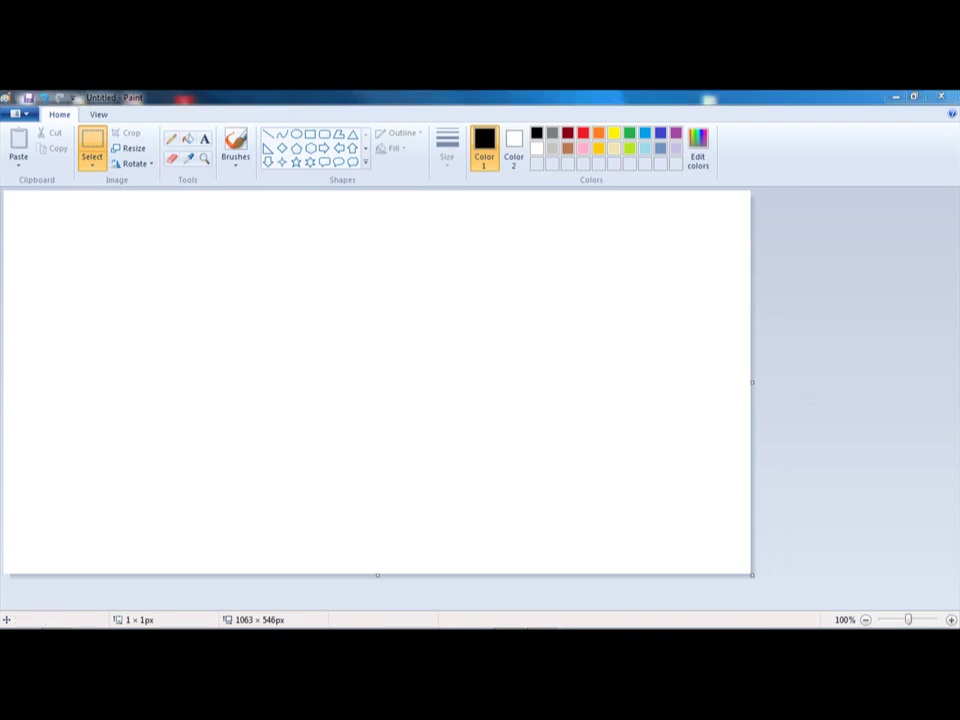
# Put away the screen recorder window and choose a tool from Paint's Tools group
pyautogui.moveTo(230, 625)
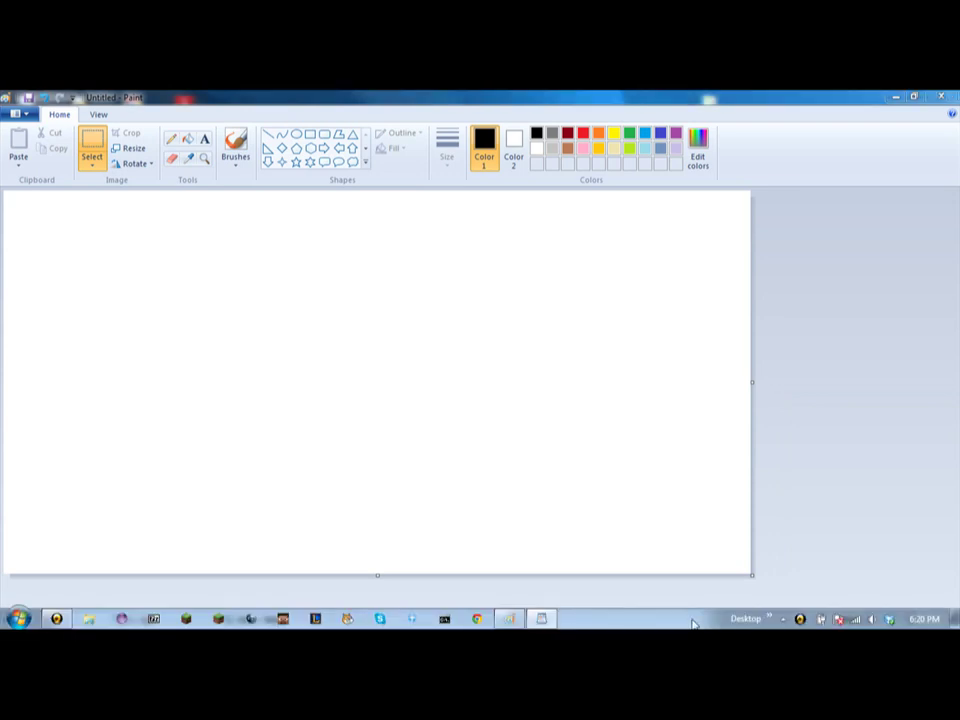
pyautogui.click(229, 620)
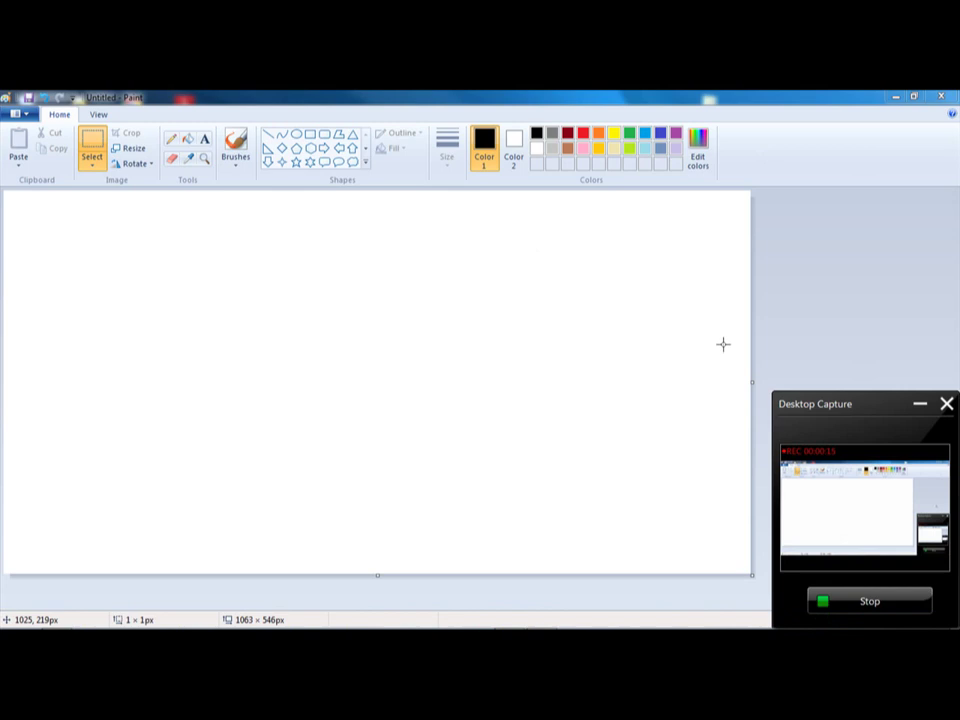
pyautogui.click(718, 344)
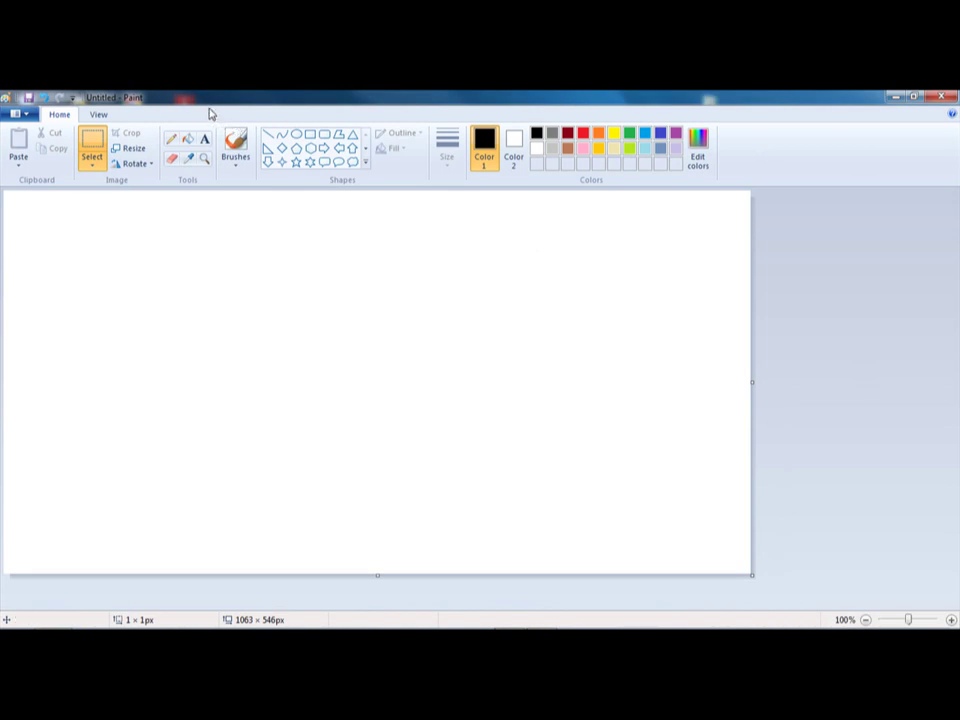
pyautogui.click(93, 152)
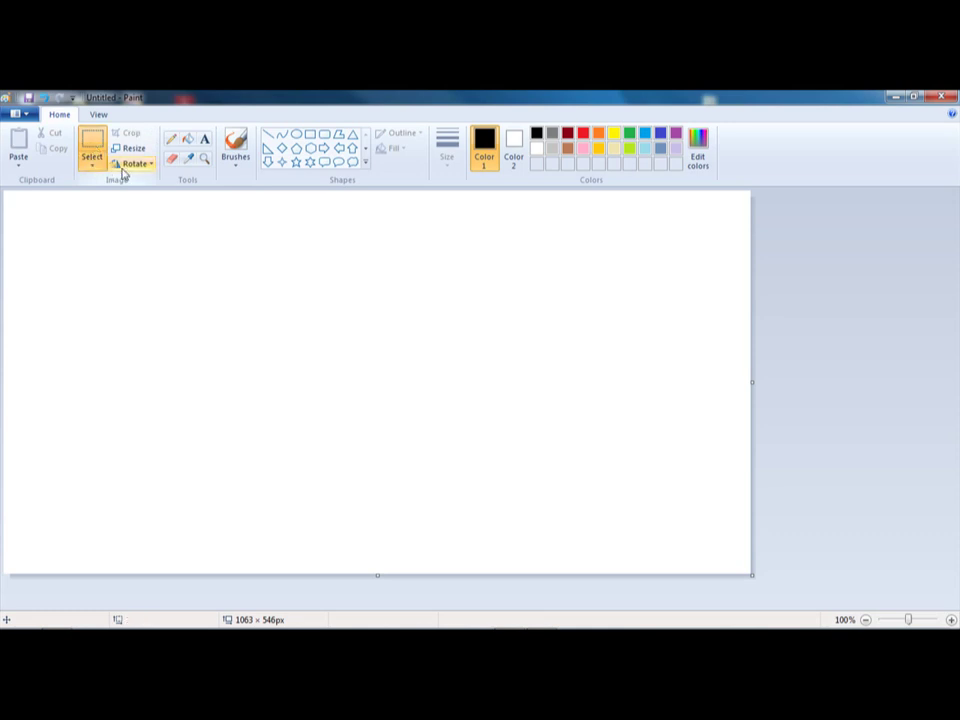
pyautogui.click(171, 139)
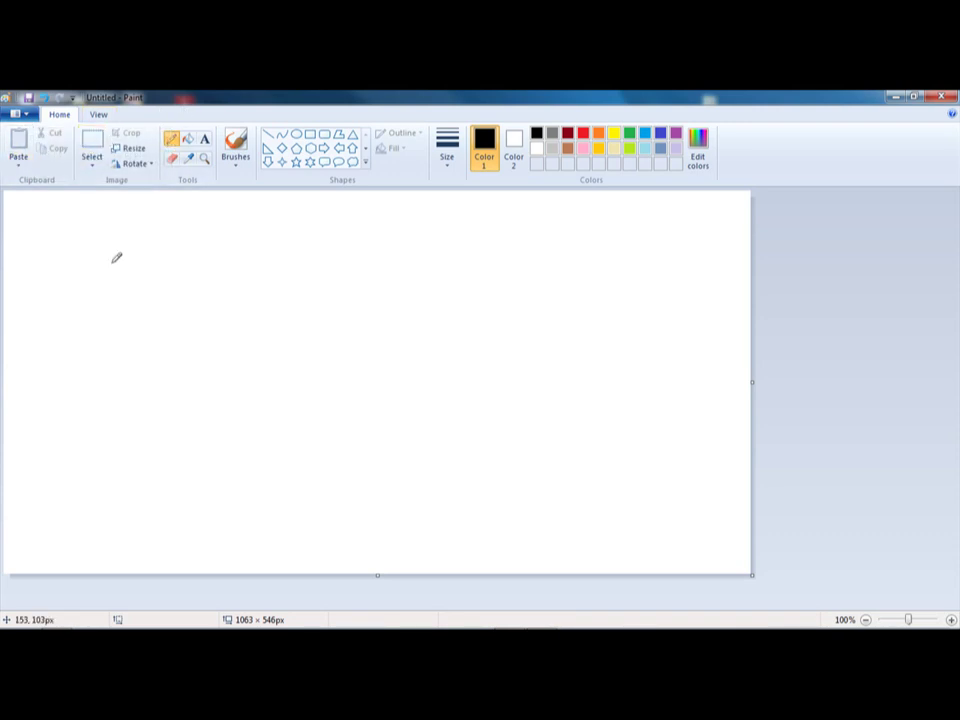
pyautogui.moveTo(152, 259)
pyautogui.mouseDown()
pyautogui.moveTo(189, 259)
pyautogui.moveTo(178, 276)
pyautogui.moveTo(517, 266)
pyautogui.moveTo(214, 270)
pyautogui.moveTo(420, 369)
pyautogui.moveTo(488, 390)
pyautogui.moveTo(466, 364)
pyautogui.mouseUp()
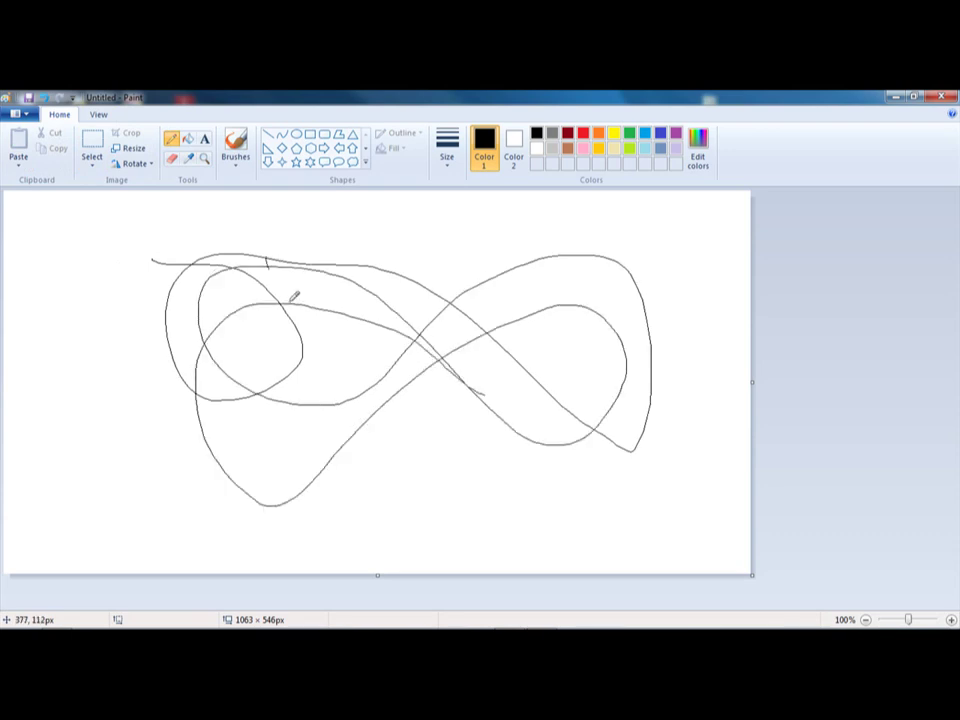
pyautogui.moveTo(265, 258)
pyautogui.mouseDown()
pyautogui.moveTo(576, 317)
pyautogui.moveTo(179, 296)
pyautogui.moveTo(553, 338)
pyautogui.moveTo(510, 432)
pyautogui.mouseUp()
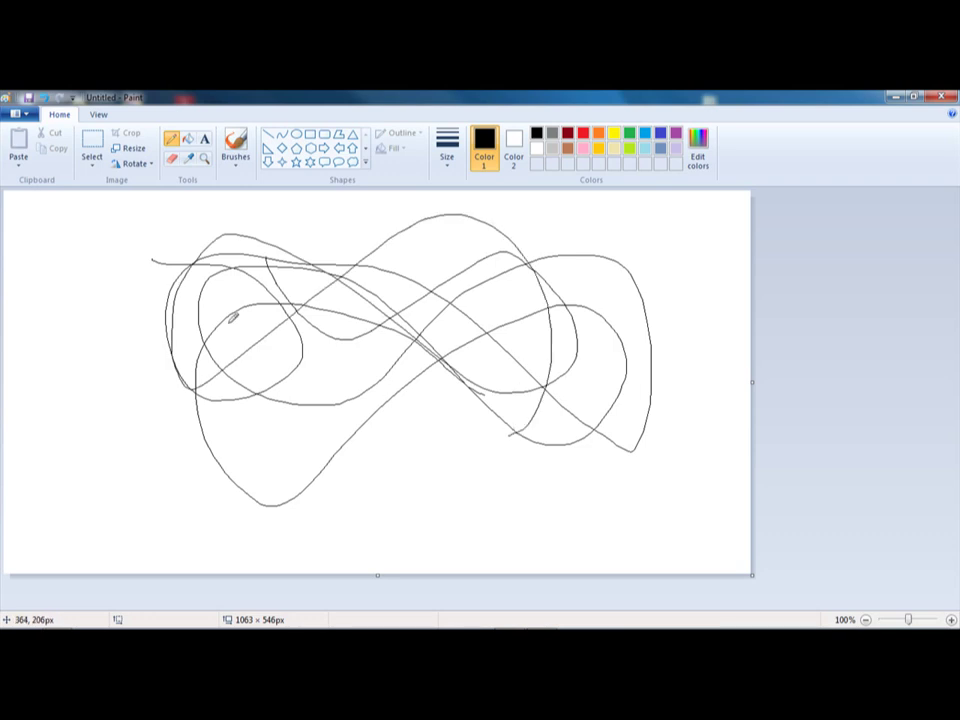
pyautogui.moveTo(156, 260)
pyautogui.mouseDown()
pyautogui.moveTo(114, 337)
pyautogui.moveTo(155, 237)
pyautogui.mouseUp()
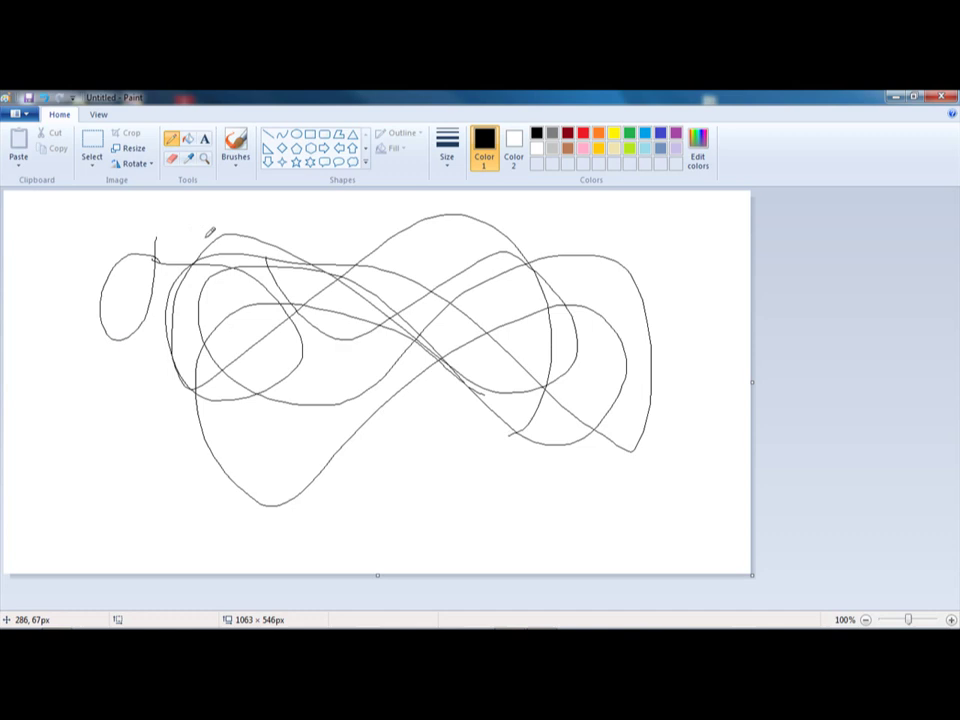
pyautogui.hotkey('ctrl', 'z')
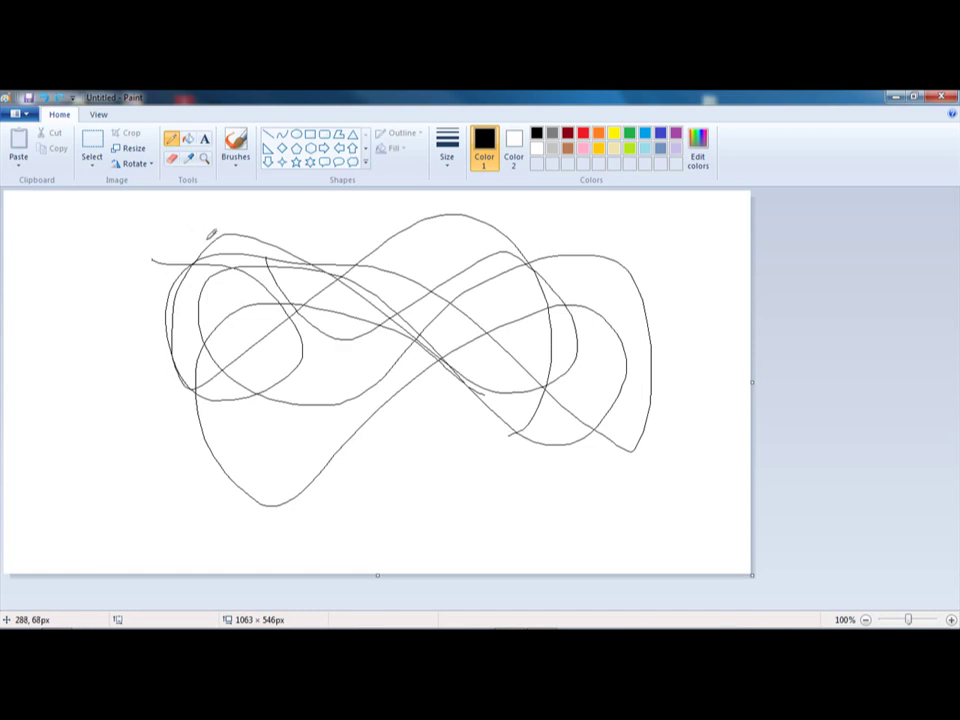
pyautogui.hotkey('ctrl', 'z')
pyautogui.hotkey('ctrl', 'z')
pyautogui.hotkey('ctrl', 'z')
pyautogui.hotkey('ctrl', 'z')
pyautogui.hotkey('ctrl', 'z')
pyautogui.hotkey('ctrl', 'z')
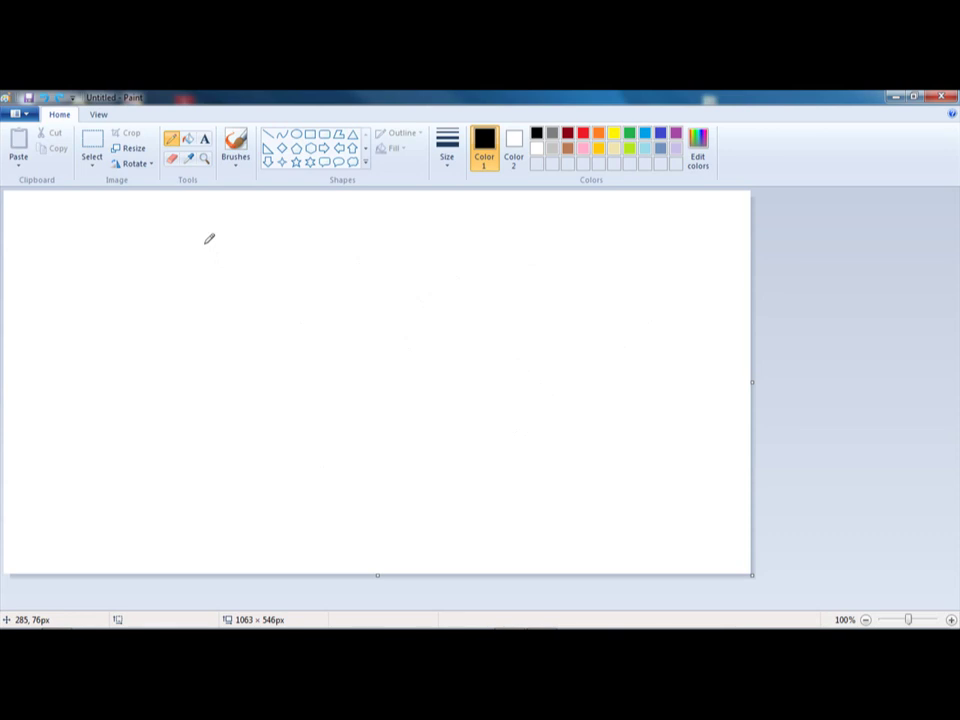
# Draw a looping black freehand curve across the canvas, undoing a stray diagonal line
pyautogui.moveTo(132, 250)
pyautogui.mouseDown()
pyautogui.moveTo(354, 253)
pyautogui.moveTo(466, 305)
pyautogui.moveTo(482, 350)
pyautogui.moveTo(365, 401)
pyautogui.moveTo(253, 387)
pyautogui.moveTo(181, 411)
pyautogui.moveTo(302, 450)
pyautogui.moveTo(595, 335)
pyautogui.moveTo(595, 431)
pyautogui.moveTo(555, 433)
pyautogui.moveTo(478, 378)
pyautogui.mouseUp()
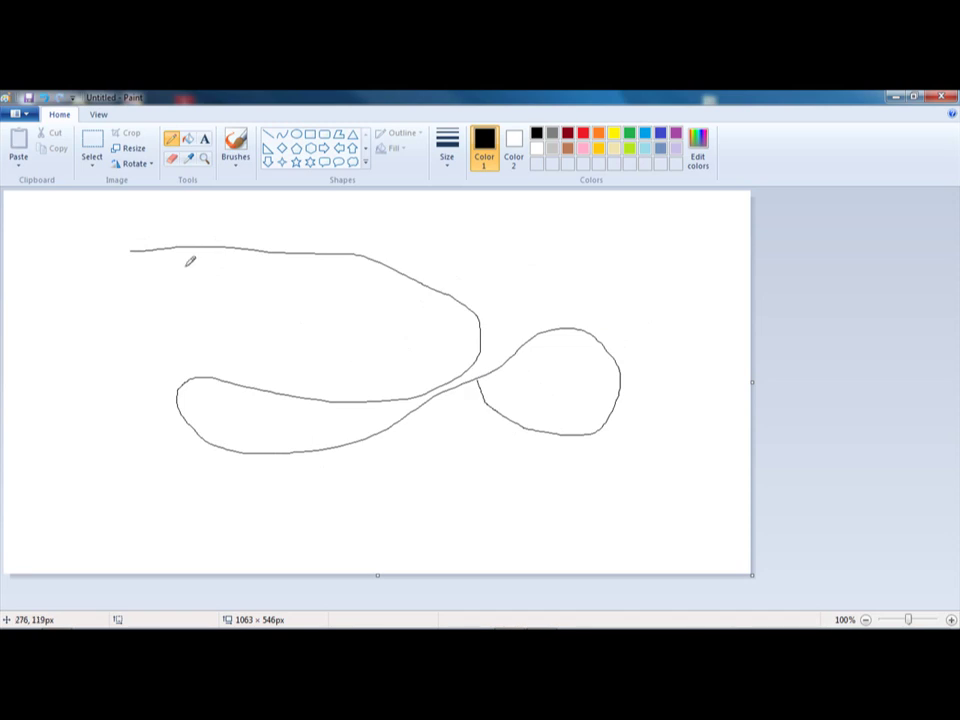
pyautogui.moveTo(130, 251)
pyautogui.mouseDown()
pyautogui.moveTo(358, 351)
pyautogui.moveTo(420, 390)
pyautogui.mouseUp()
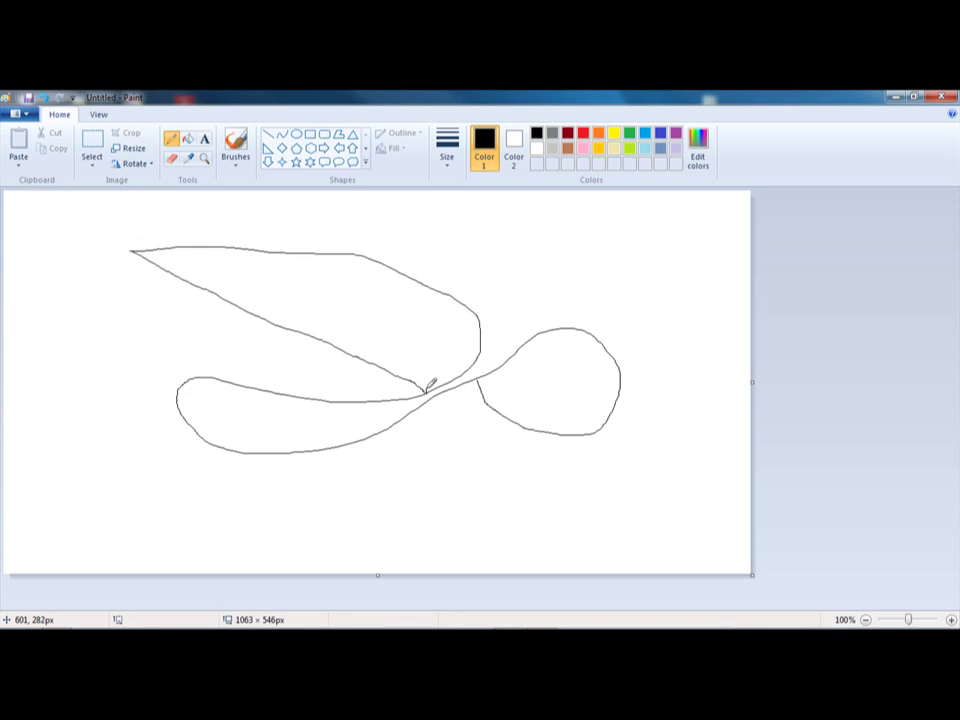
pyautogui.hotkey('ctrl', 'z')
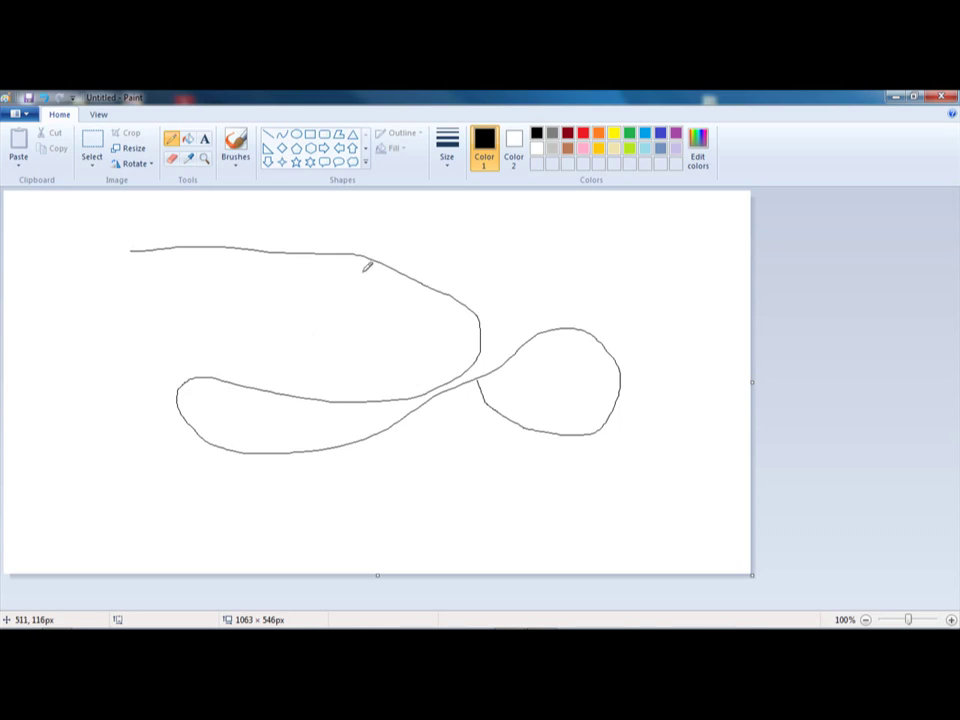
# Set Color 1 to red and Color 2 to blue
pyautogui.click(514, 146)
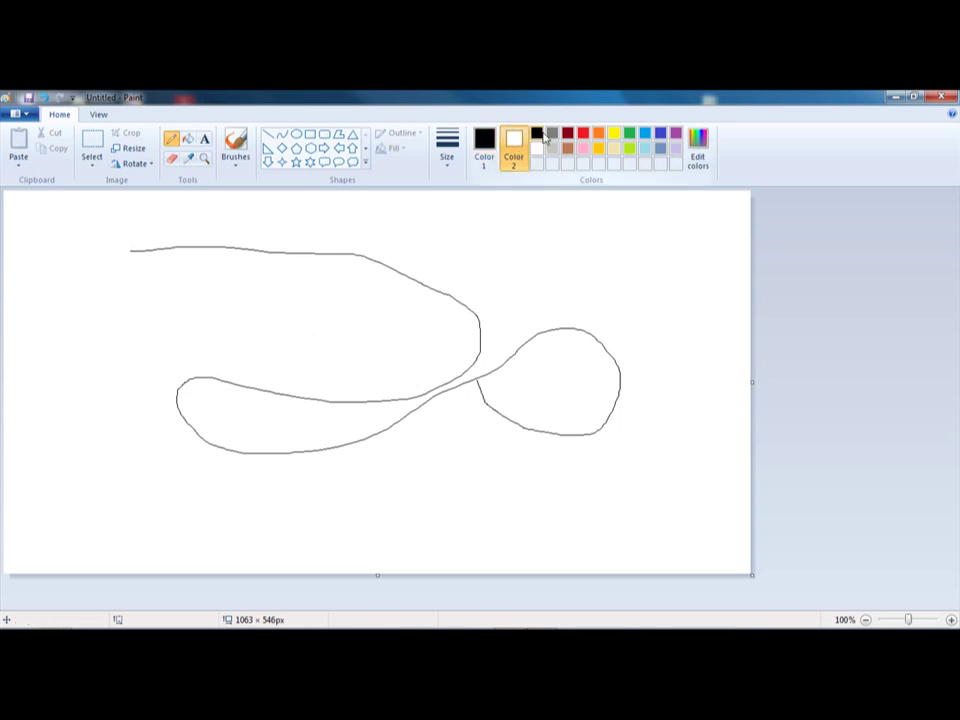
pyautogui.click(484, 146)
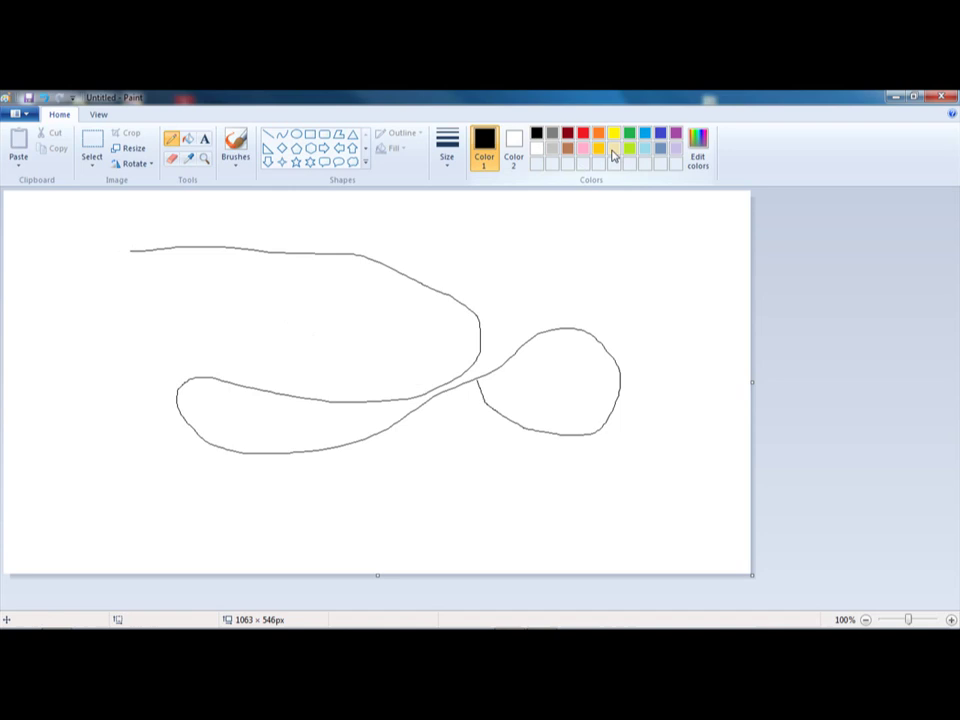
pyautogui.click(584, 134)
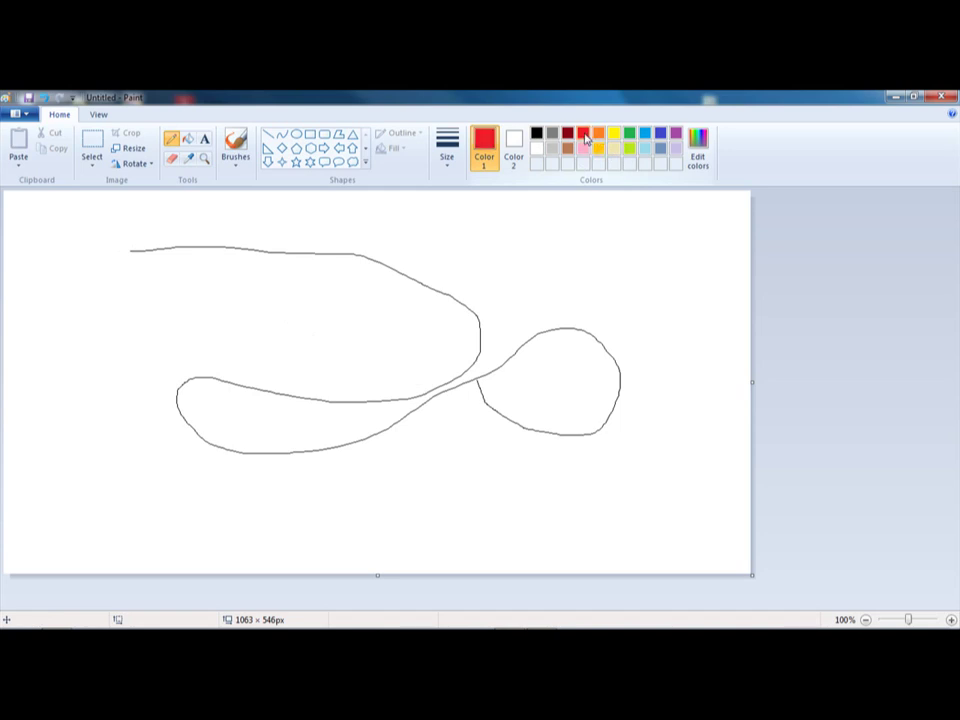
pyautogui.click(513, 144)
pyautogui.click(484, 148)
pyautogui.click(510, 148)
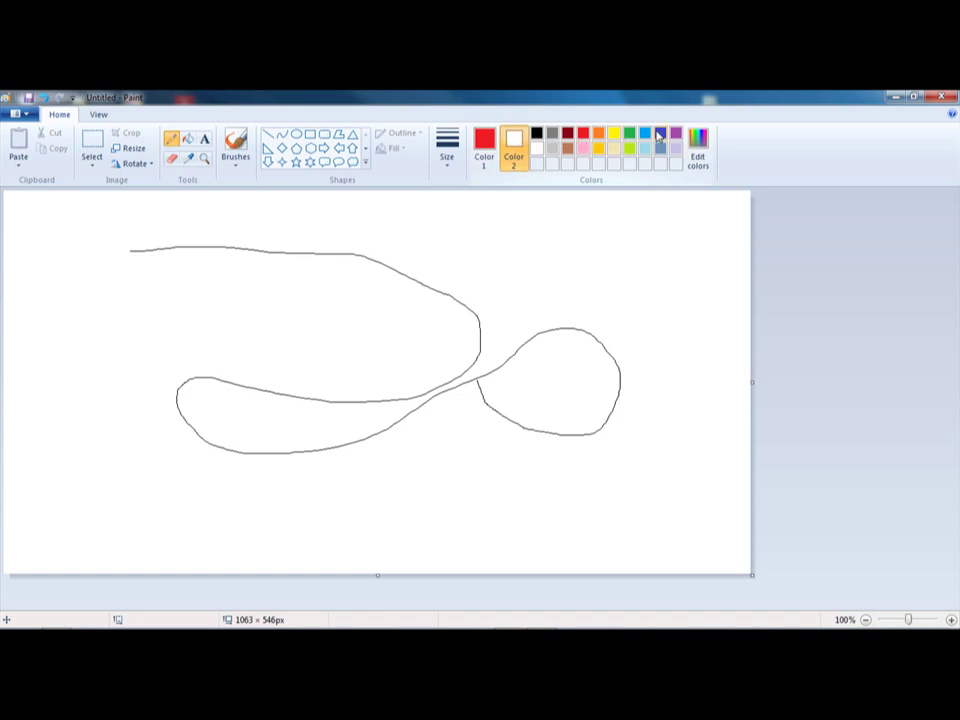
pyautogui.click(660, 133)
# Draw a blue loop at the upper left and a red loop at the top centre
pyautogui.click(484, 157)
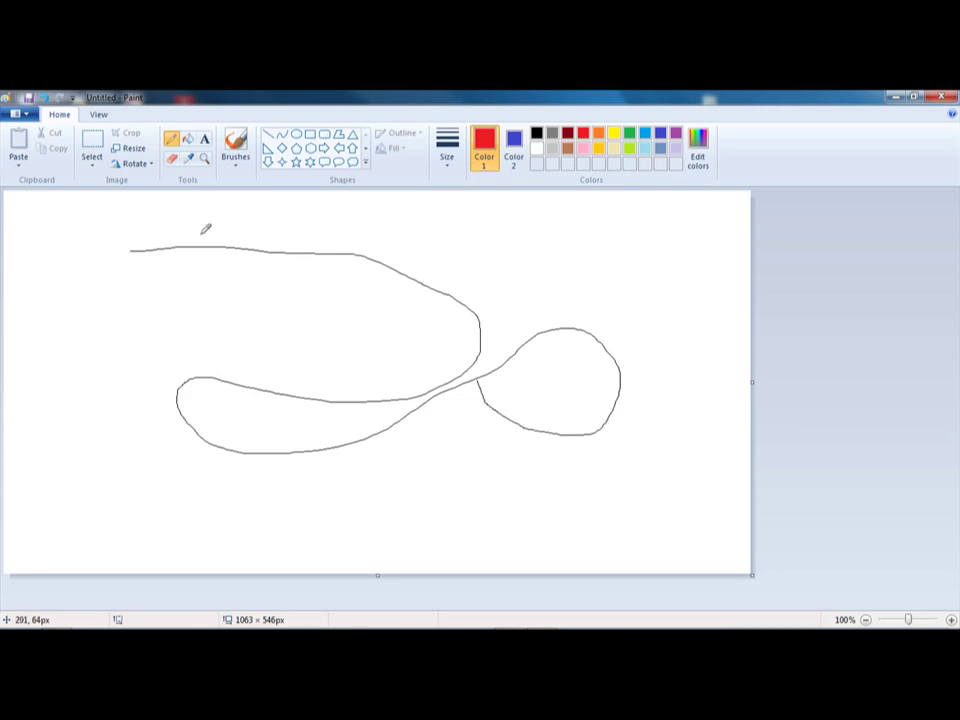
pyautogui.moveTo(140, 233)
pyautogui.mouseDown()
pyautogui.moveTo(99, 296)
pyautogui.moveTo(313, 220)
pyautogui.moveTo(276, 311)
pyautogui.moveTo(167, 241)
pyautogui.moveTo(122, 245)
pyautogui.mouseUp()
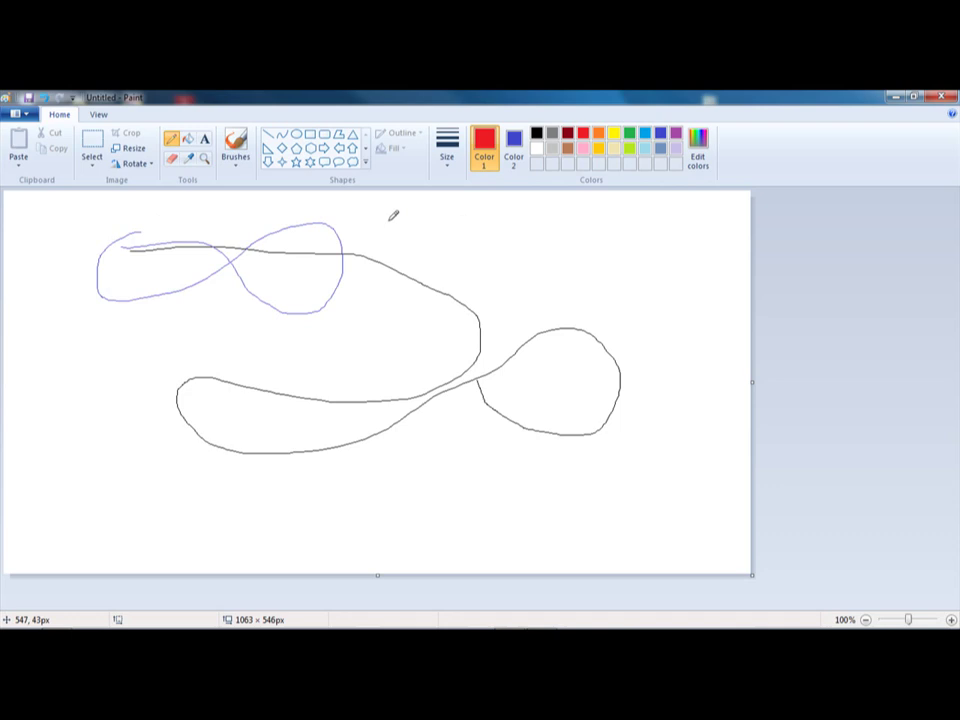
pyautogui.moveTo(383, 222)
pyautogui.mouseDown()
pyautogui.moveTo(336, 251)
pyautogui.moveTo(318, 297)
pyautogui.moveTo(370, 286)
pyautogui.moveTo(440, 231)
pyautogui.moveTo(527, 250)
pyautogui.moveTo(509, 280)
pyautogui.moveTo(374, 229)
pyautogui.mouseUp()
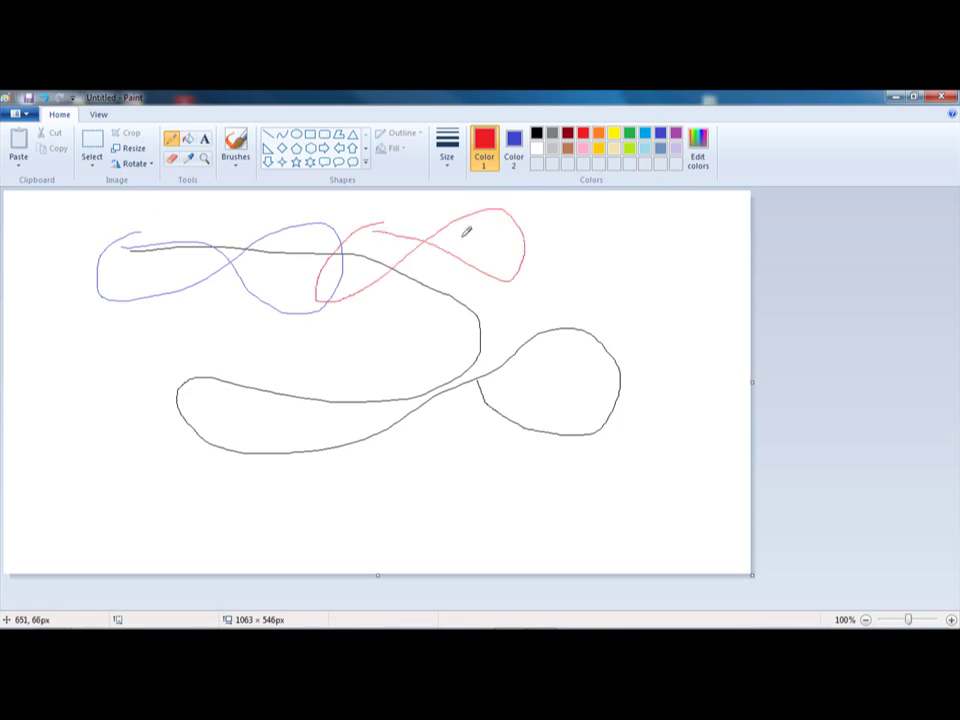
# Undo the test strokes and flood-fill the canvas blue, red, then blue again
pyautogui.hotkey('ctrl', 'z')
pyautogui.hotkey('ctrl', 'z')
pyautogui.hotkey('ctrl', 'z')
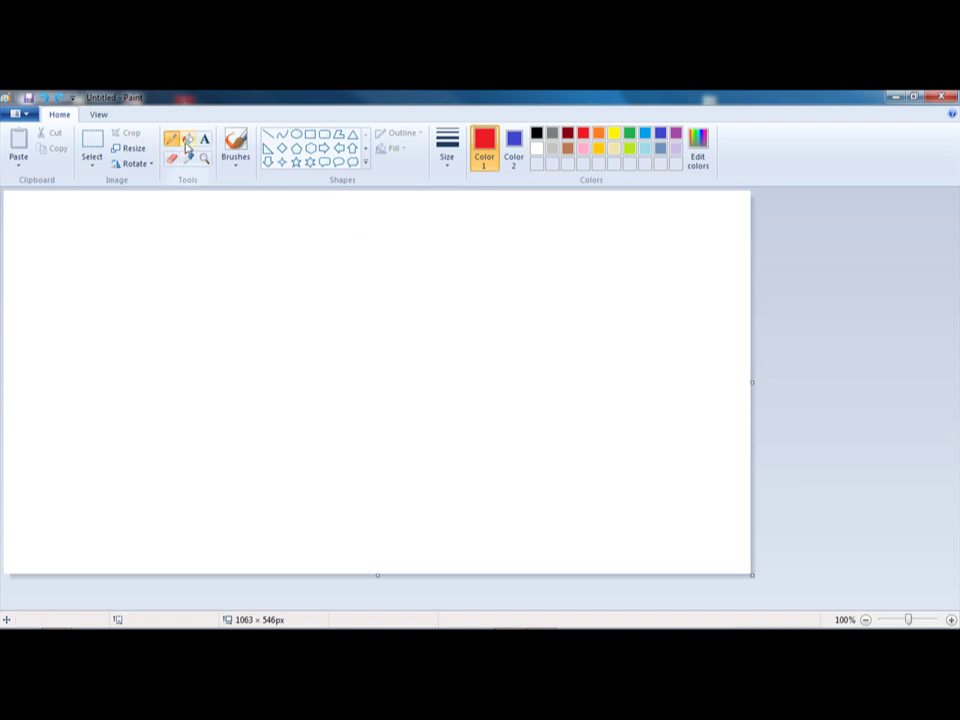
pyautogui.click(187, 142)
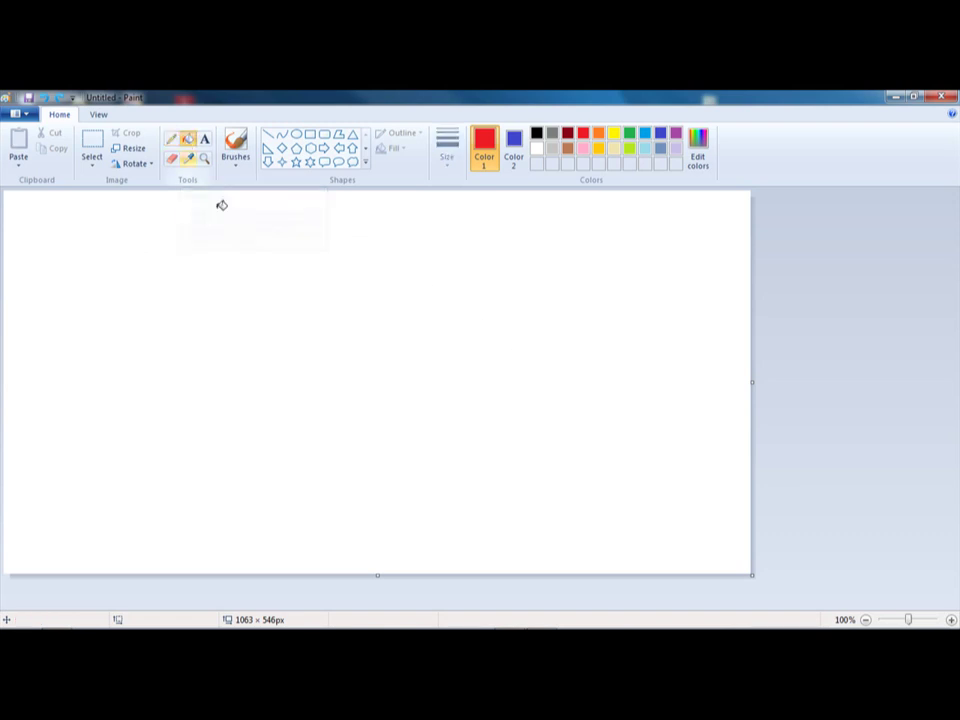
pyautogui.click(290, 347)
pyautogui.rightClick(208, 248)
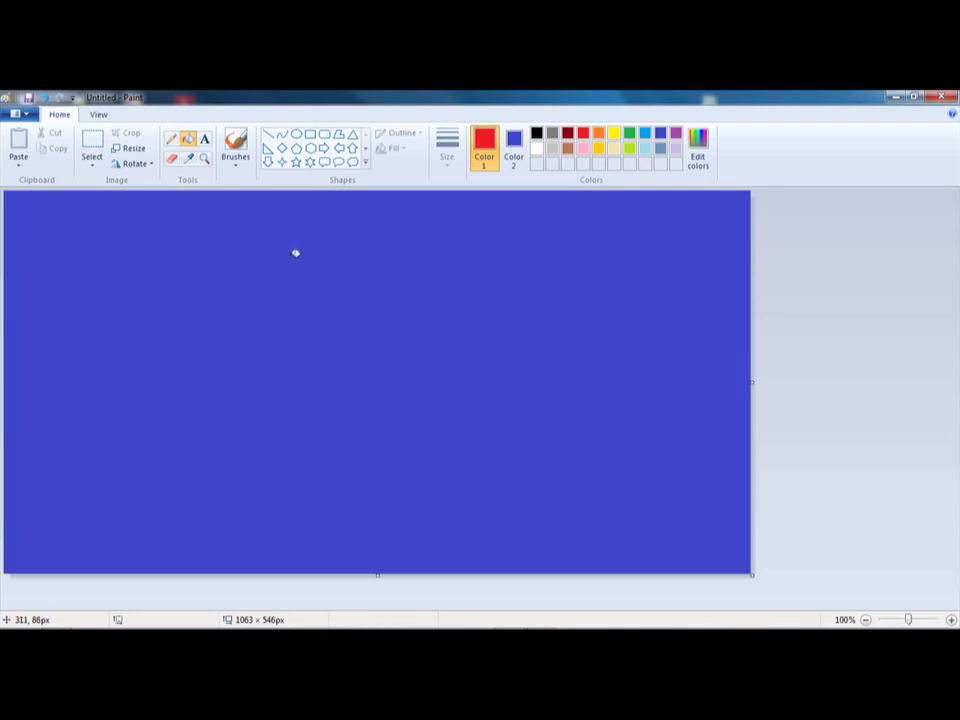
pyautogui.click(379, 281)
pyautogui.rightClick(312, 300)
# Draw a red pencil loop, fill its surroundings red, then fill everything blue
pyautogui.click(171, 141)
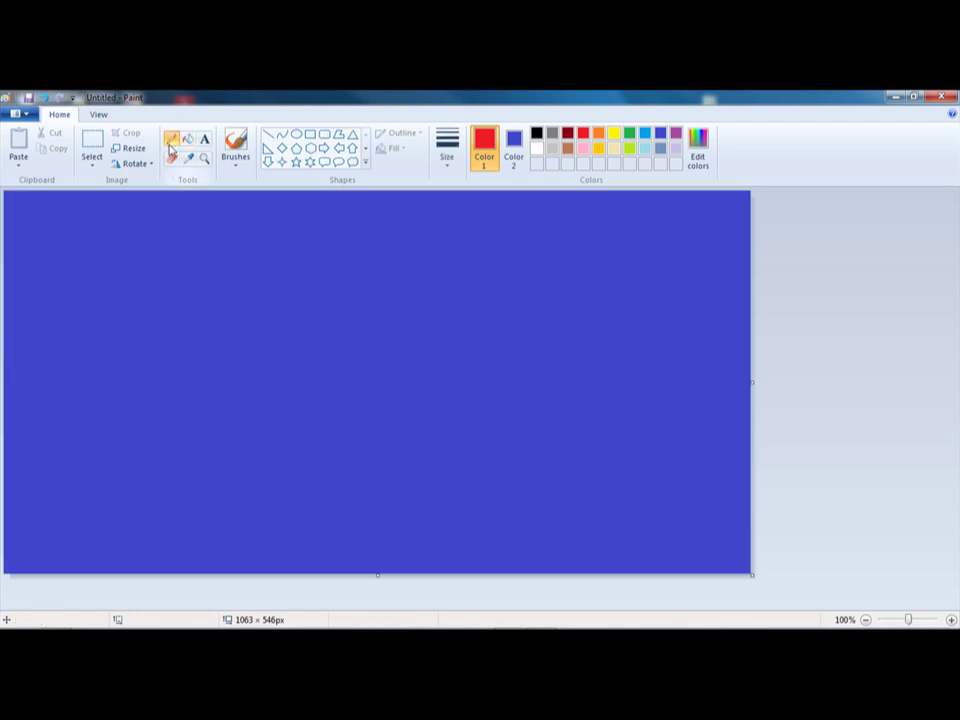
pyautogui.moveTo(438, 382)
pyautogui.mouseDown()
pyautogui.moveTo(424, 309)
pyautogui.moveTo(360, 254)
pyautogui.mouseUp()
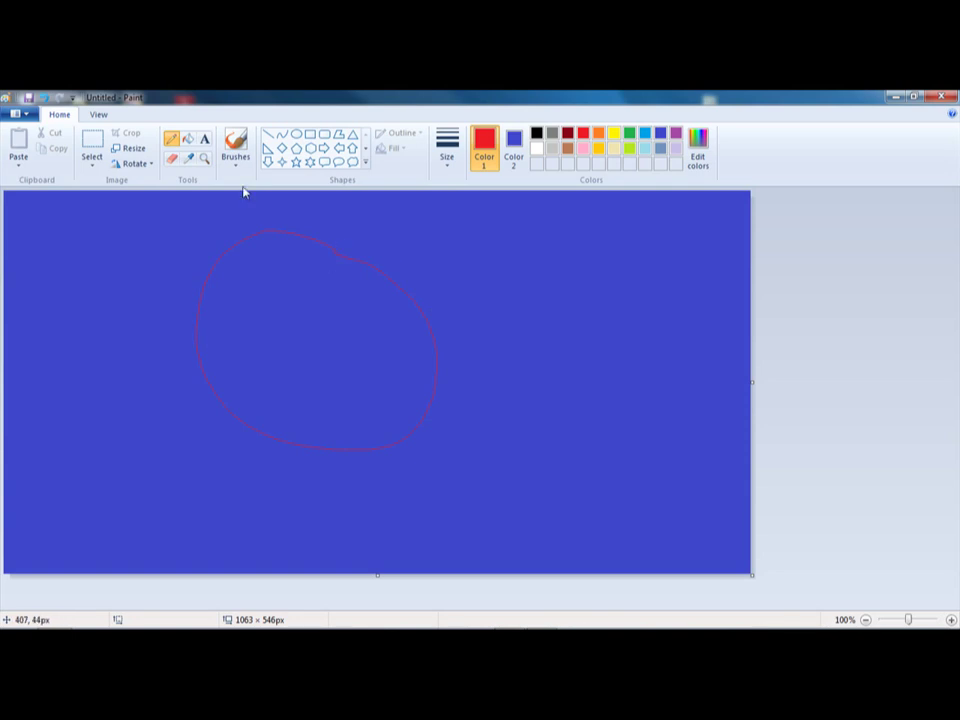
pyautogui.click(188, 138)
pyautogui.click(440, 228)
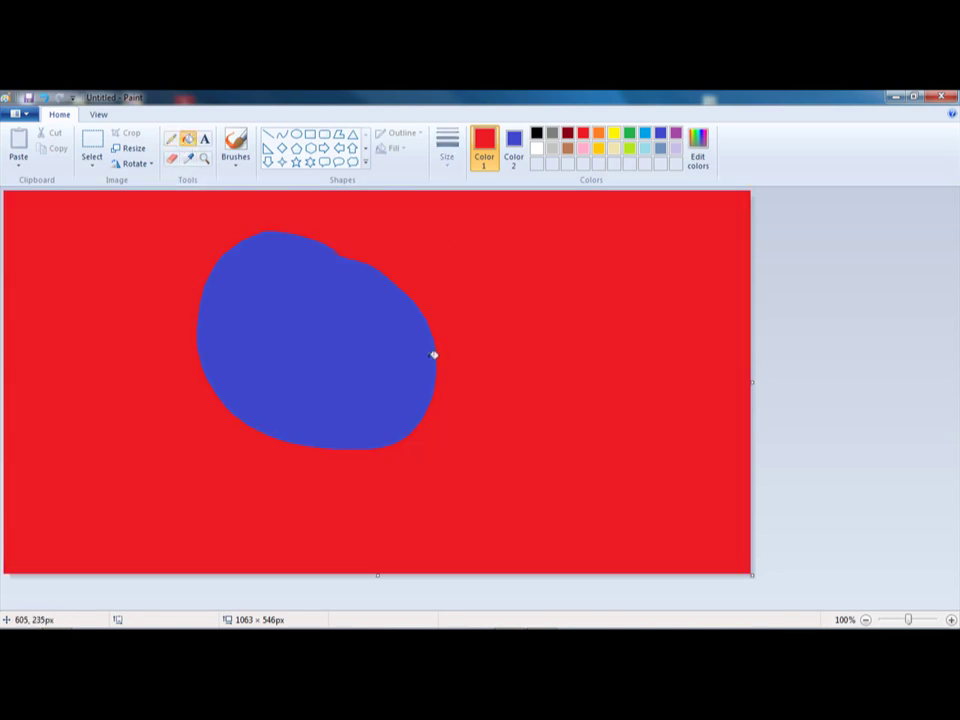
pyautogui.rightClick(447, 308)
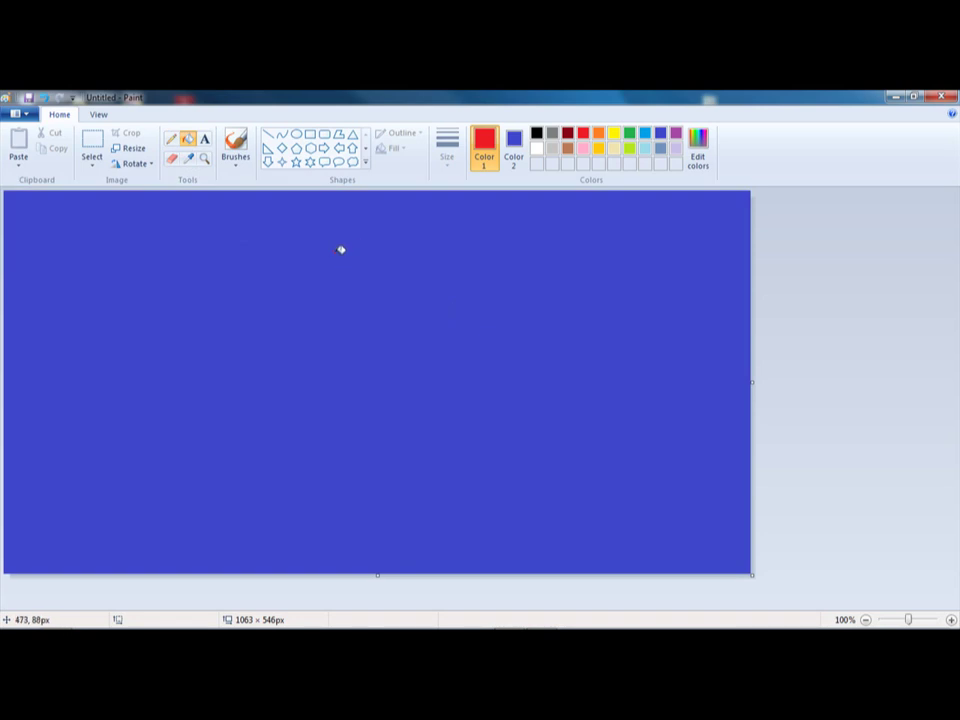
# Create a text box on the canvas and set the lettering to font size 50
pyautogui.click(172, 138)
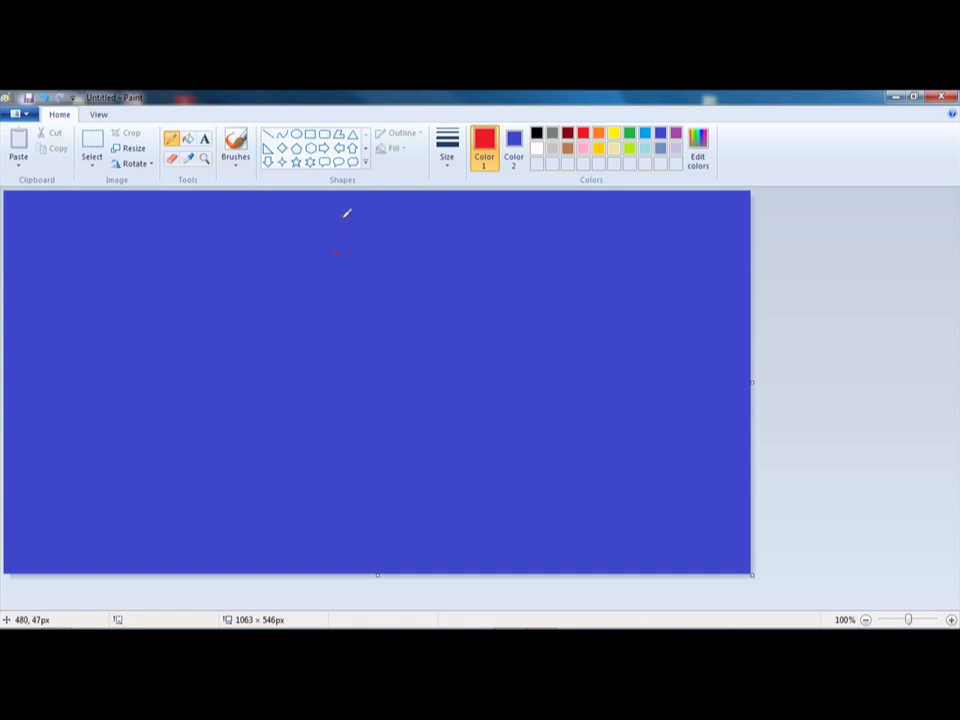
pyautogui.click(204, 138)
pyautogui.moveTo(111, 210); pyautogui.dragTo(477, 448)
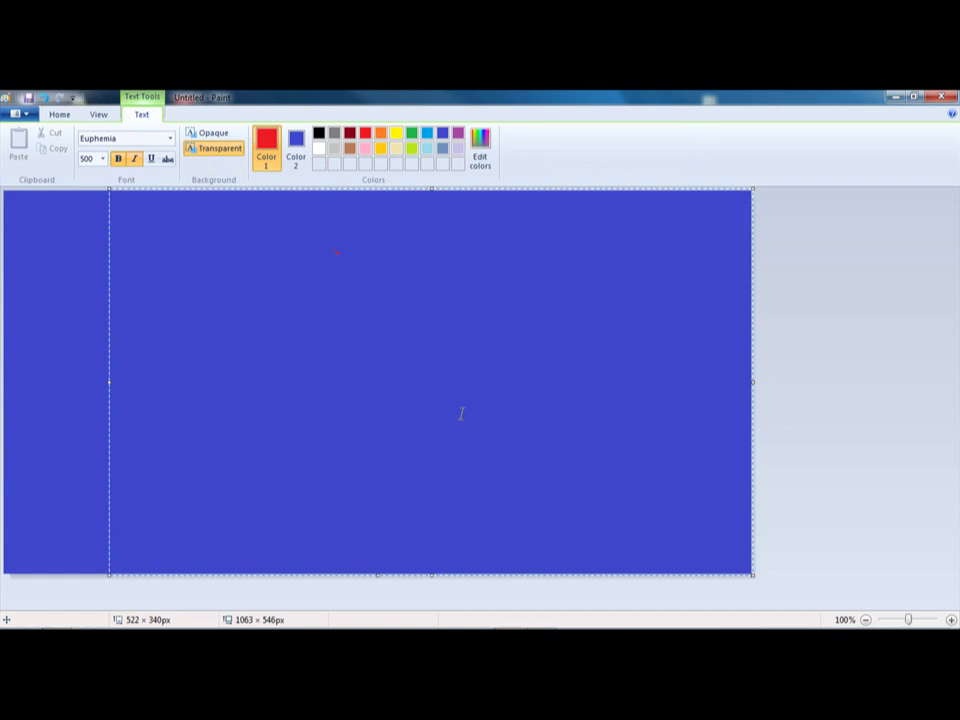
pyautogui.write('ha')
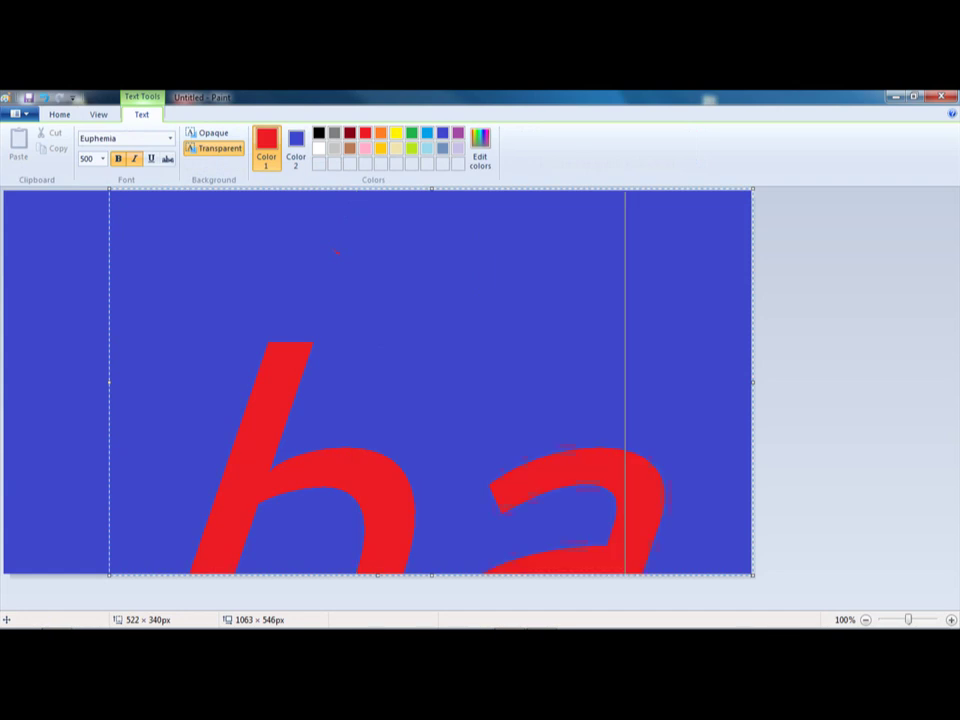
pyautogui.click(82, 161)
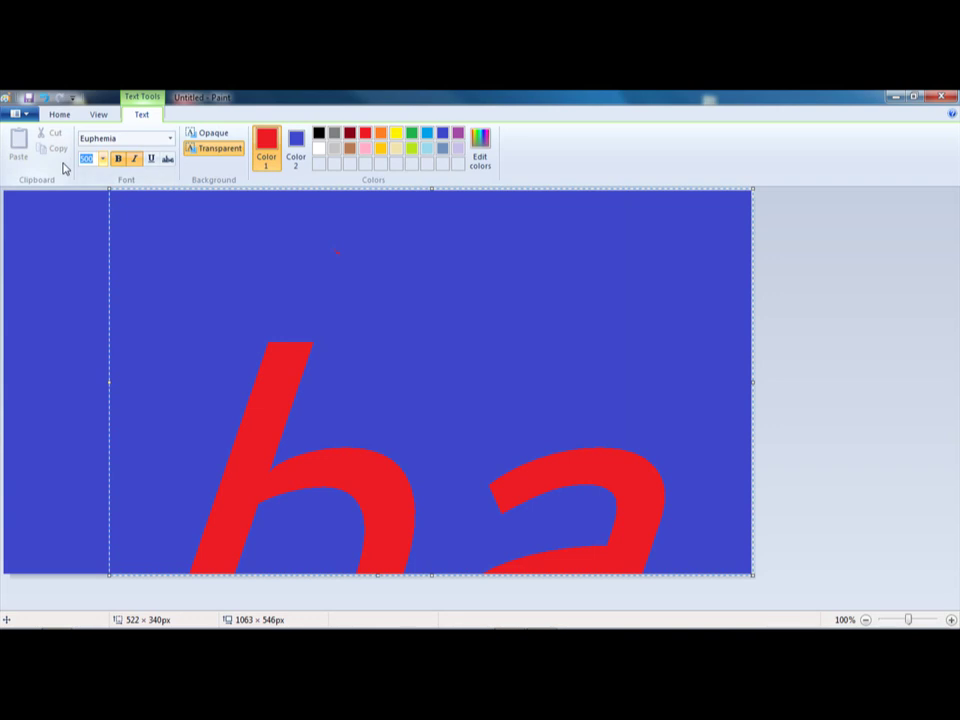
pyautogui.write('25')
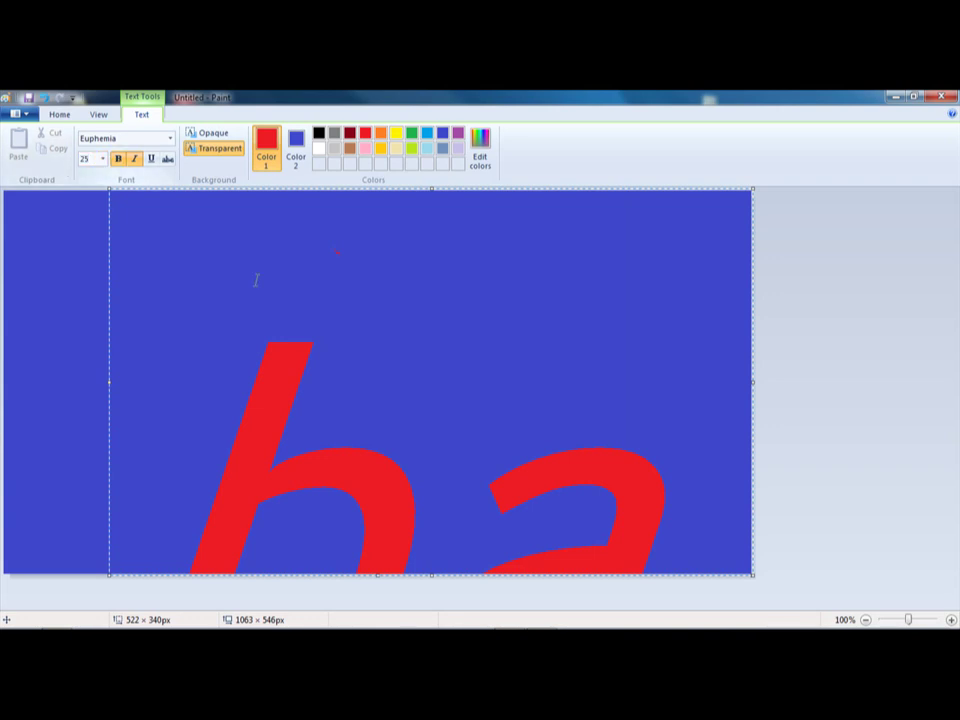
pyautogui.moveTo(680, 425); pyautogui.dragTo(200, 341)
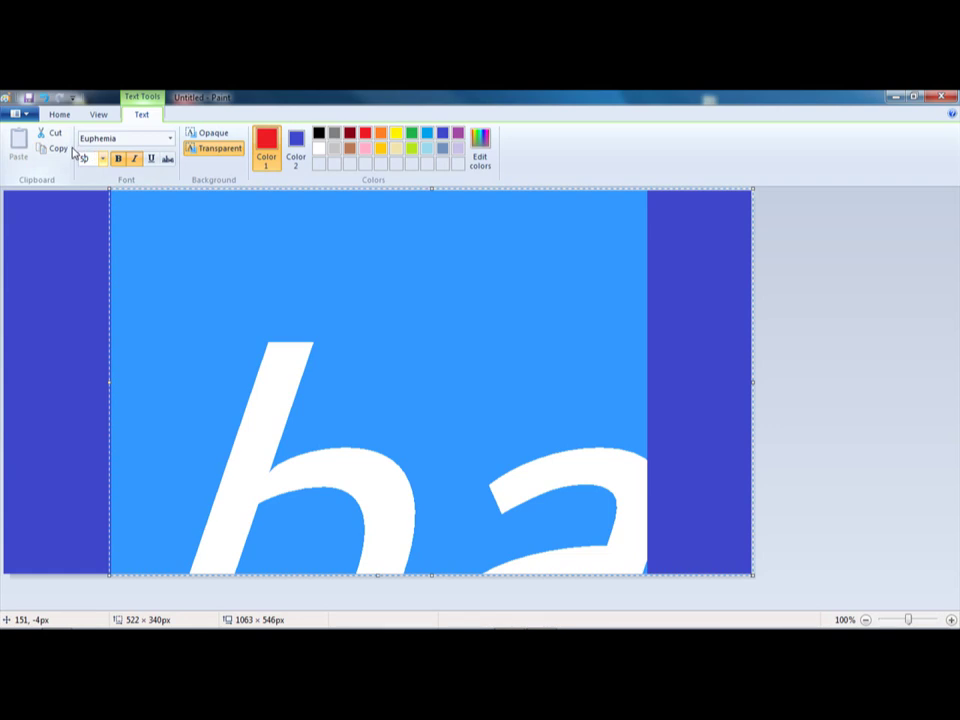
pyautogui.press('Return')
# Type the rest of 'ballpoint pen' in lowercase after the existing letters
pyautogui.click(197, 212)
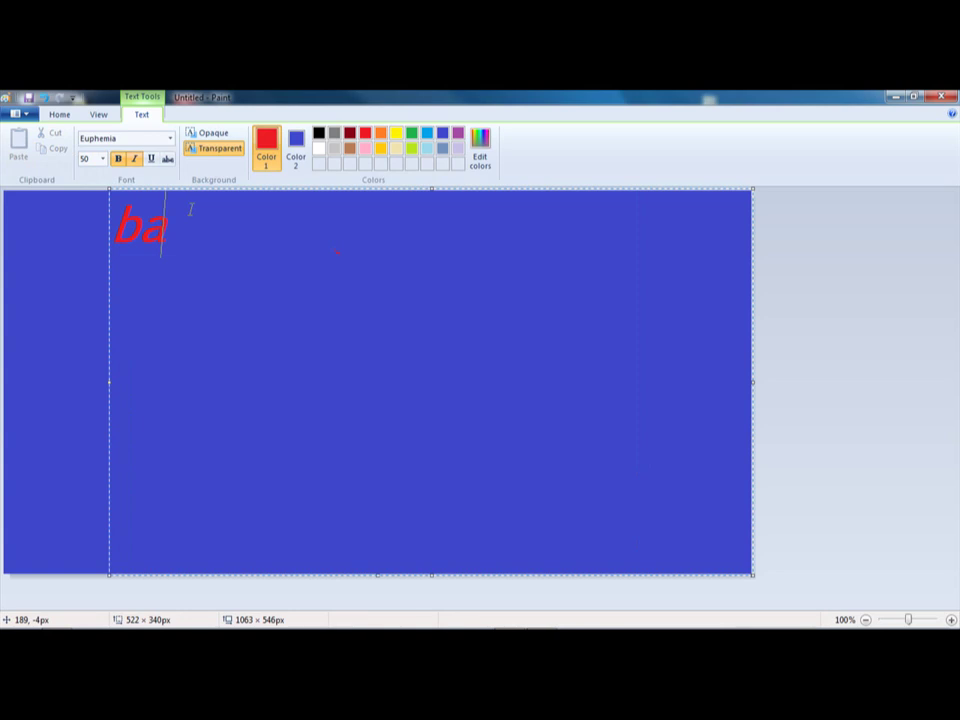
pyautogui.write('LLPOI')
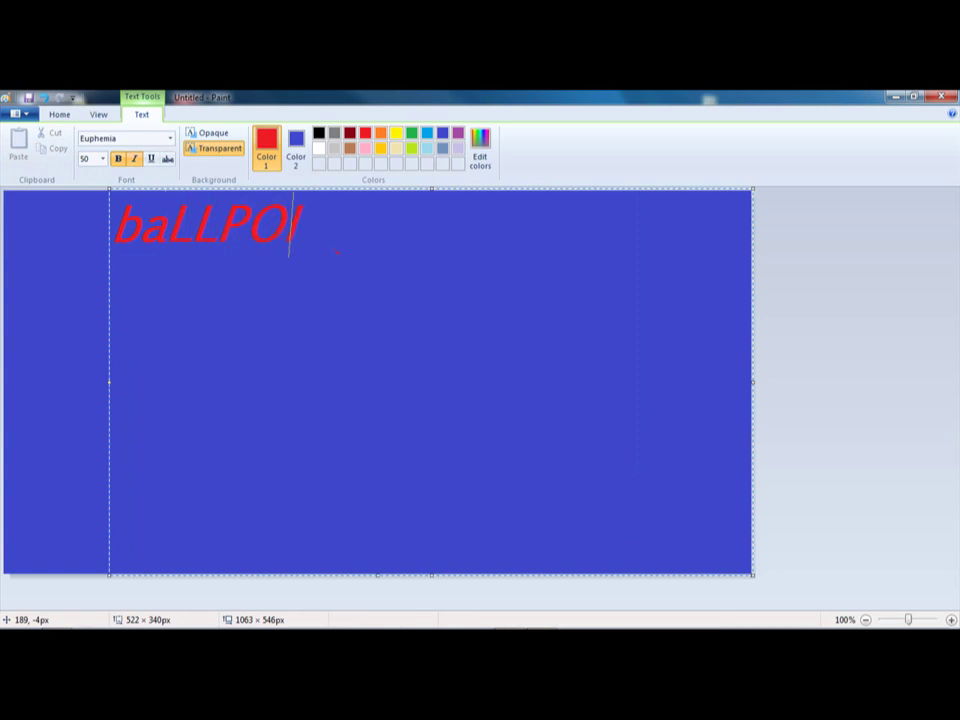
pyautogui.write('NT PEN')
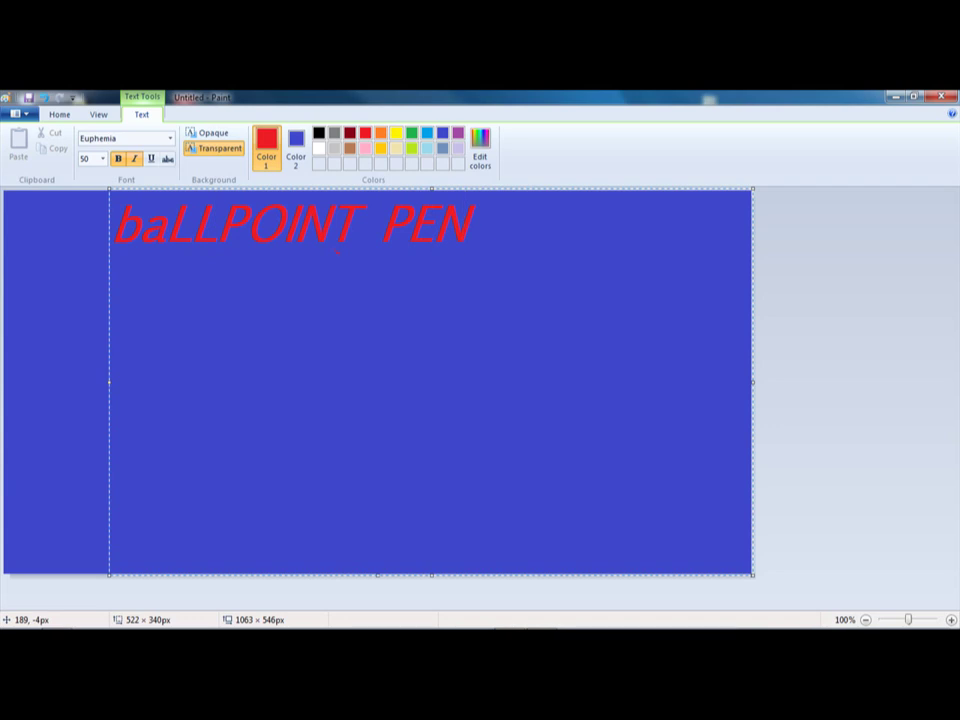
pyautogui.press('BackSpace')
pyautogui.press('BackSpace')
pyautogui.press('BackSpace')
pyautogui.press('BackSpace')
pyautogui.press('BackSpace')
pyautogui.press('BackSpace')
pyautogui.press('BackSpace')
pyautogui.press('BackSpace')
pyautogui.press('BackSpace')
pyautogui.press('BackSpace')
pyautogui.press('BackSpace')
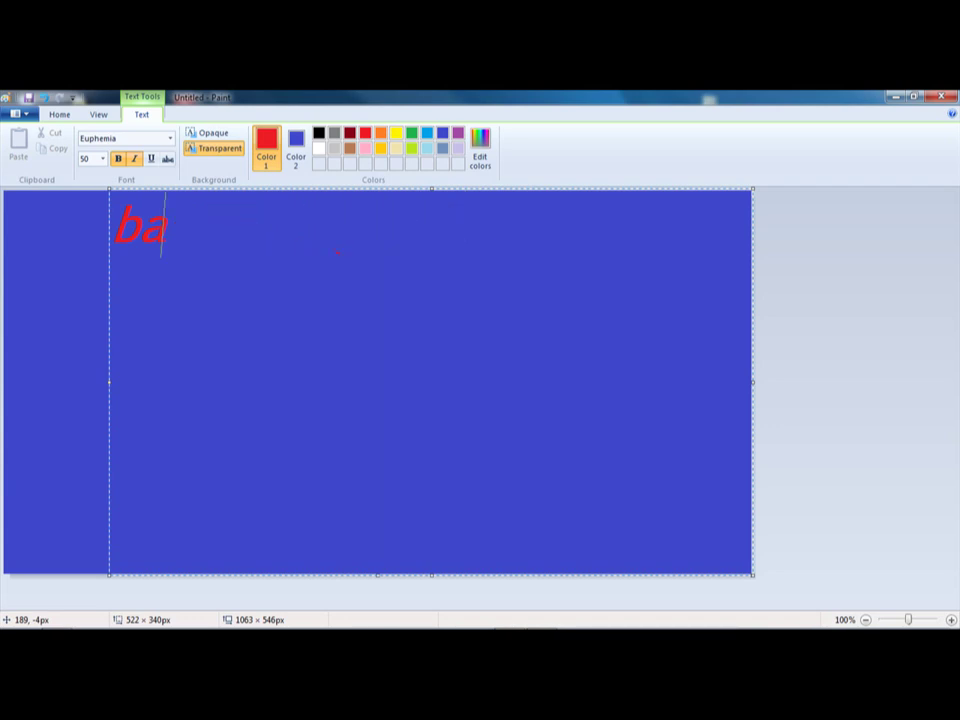
pyautogui.write('llpoint ')
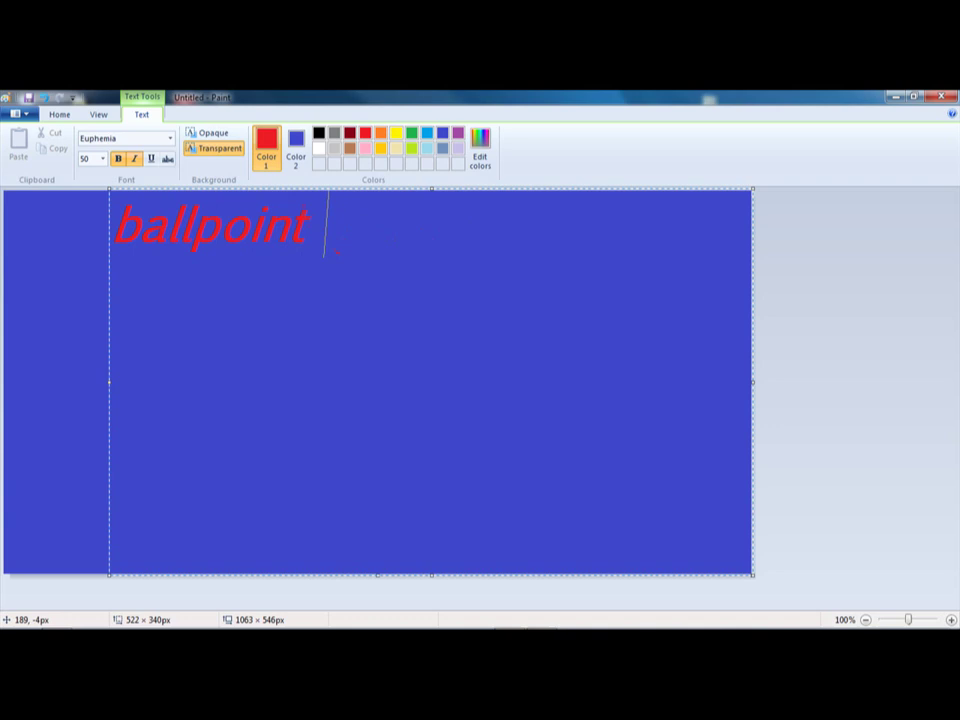
pyautogui.write('pen')
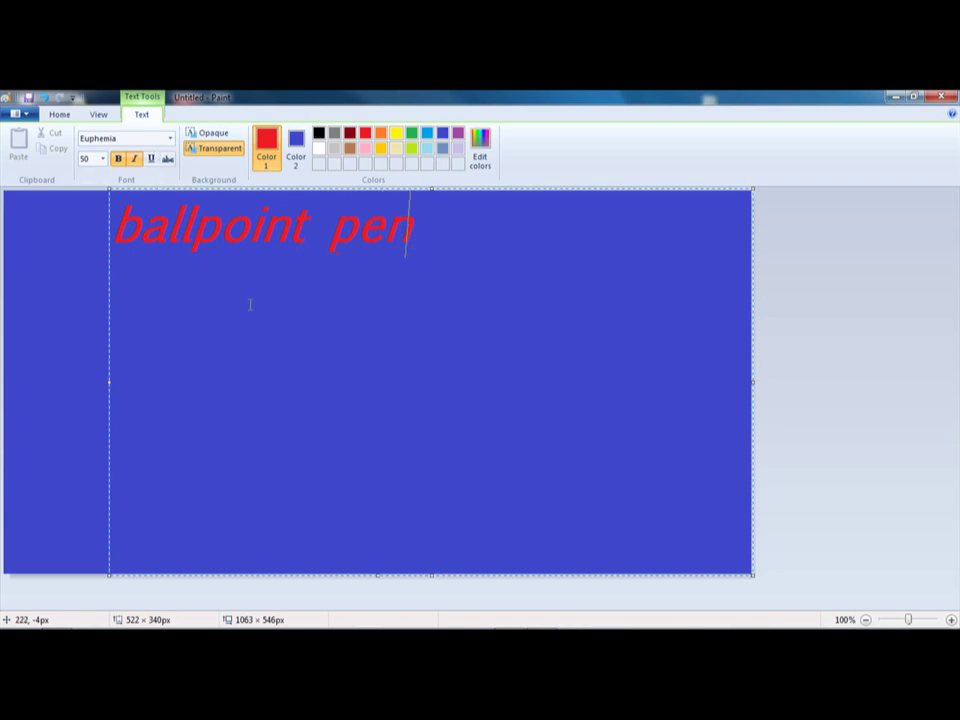
# Commit the 'ballpoint pen' text to the canvas and zoom in to 800%
pyautogui.click(54, 277)
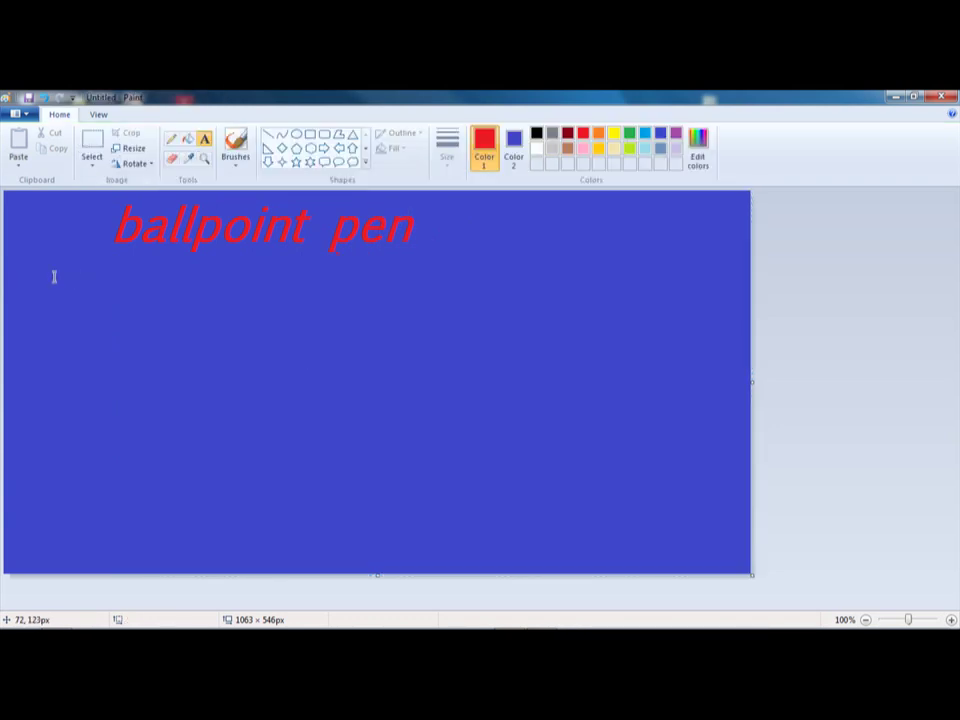
pyautogui.click(951, 620)
pyautogui.click(951, 620)
pyautogui.click(951, 620)
pyautogui.click(951, 620)
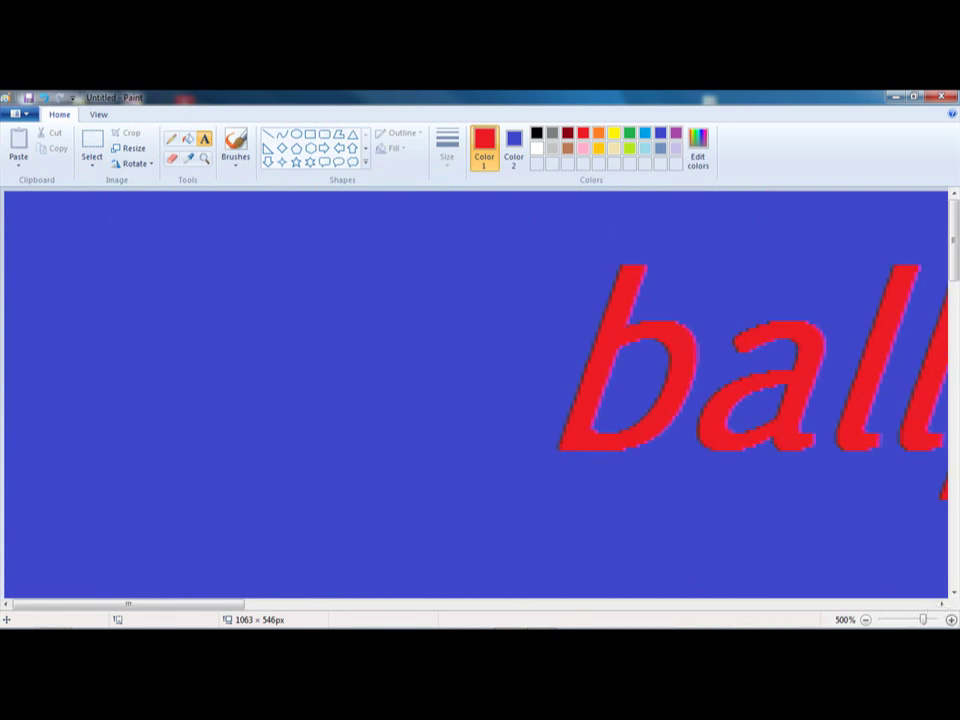
pyautogui.click(951, 620)
pyautogui.click(951, 620)
pyautogui.click(951, 620)
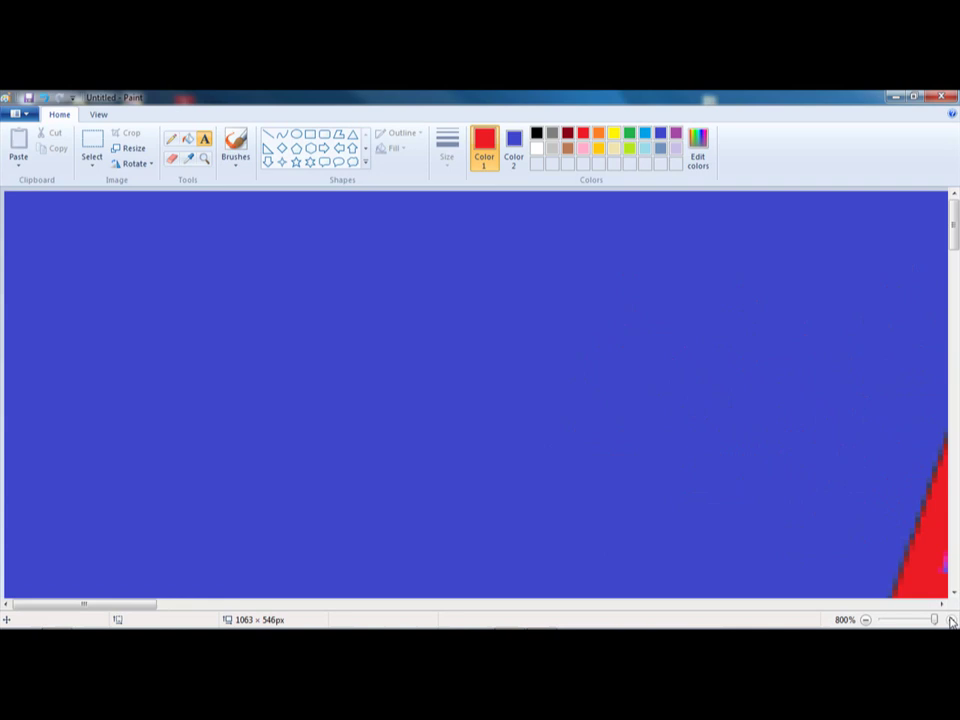
# Test a pencil scribble beside the 'b' and undo it
pyautogui.moveTo(144, 605); pyautogui.dragTo(237, 612)
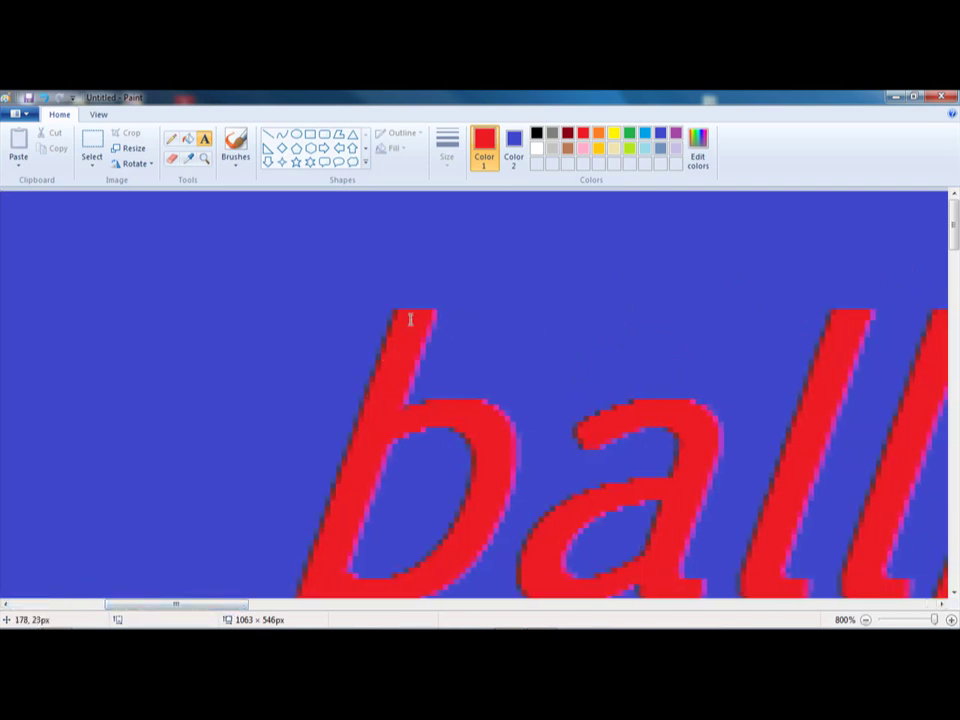
pyautogui.click(171, 138)
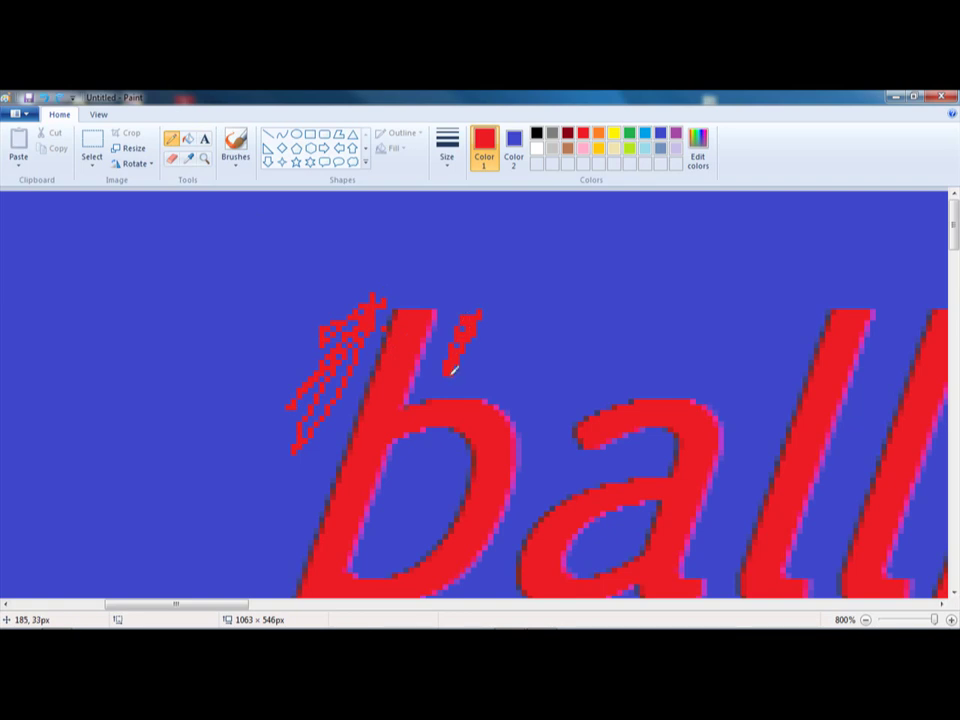
pyautogui.hotkey('ctrl', 'z')
pyautogui.hotkey('ctrl', 'z')
# Zoom back out to show the whole canvas, then zoom in to 300%
pyautogui.scroll(-2, 550, 298)
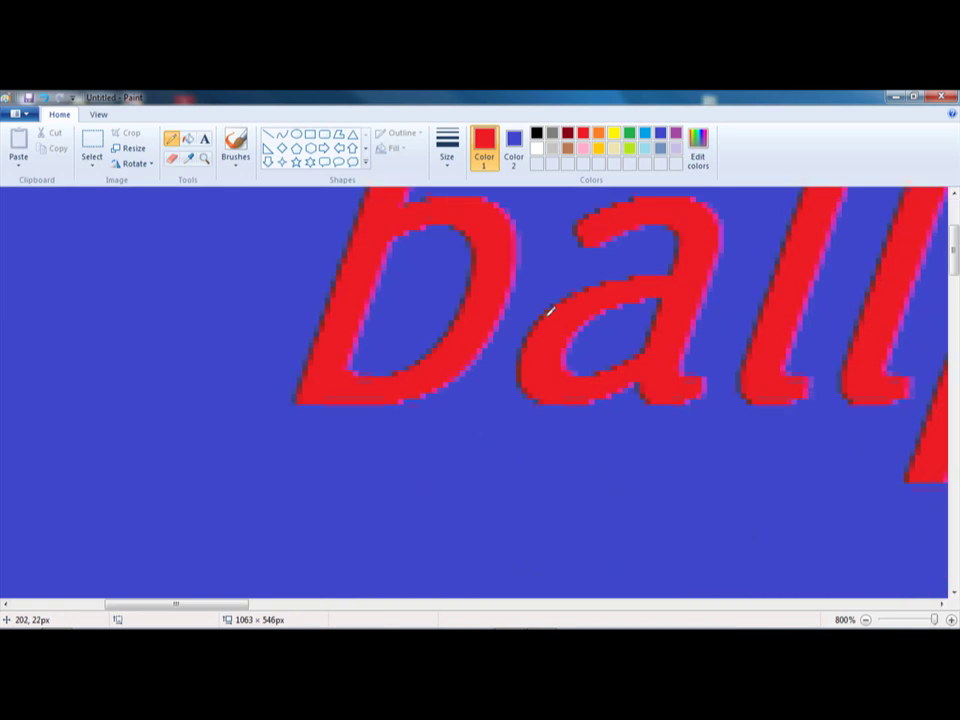
pyautogui.scroll(1, 550, 310)
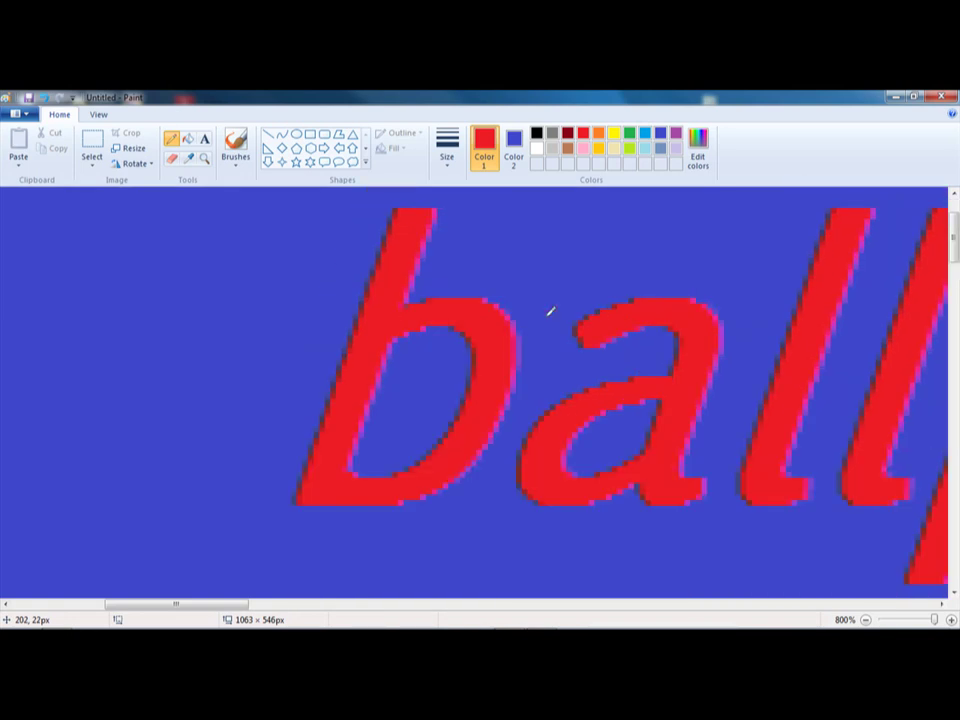
pyautogui.scroll(1, 550, 312)
pyautogui.click(866, 621)
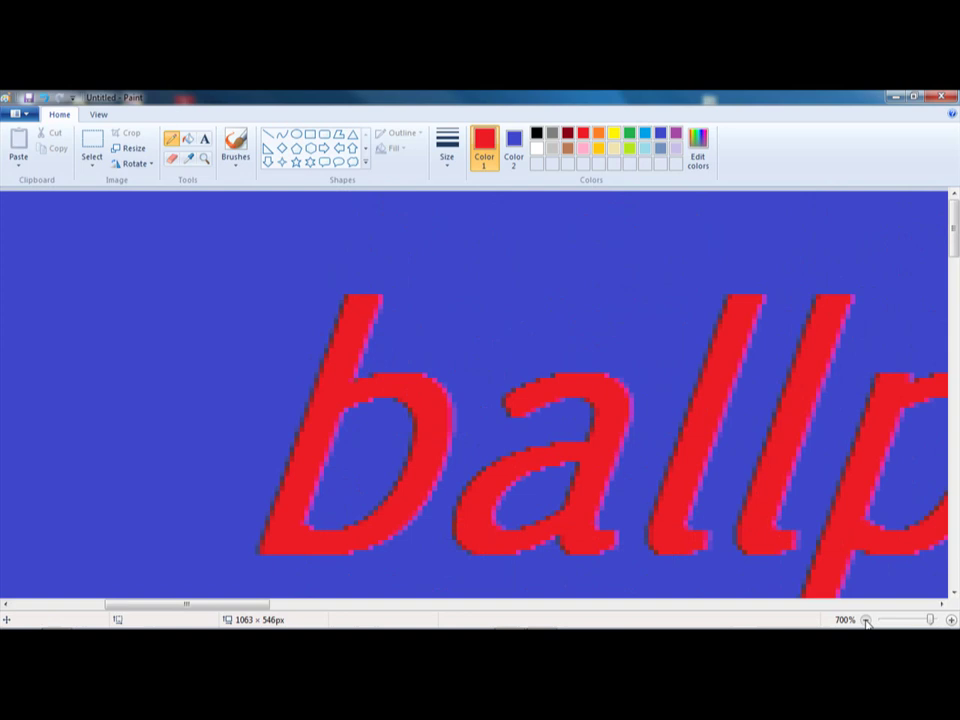
pyautogui.click(866, 621)
pyautogui.click(866, 621)
pyautogui.click(866, 621)
pyautogui.click(866, 621)
pyautogui.click(866, 621)
pyautogui.click(866, 621)
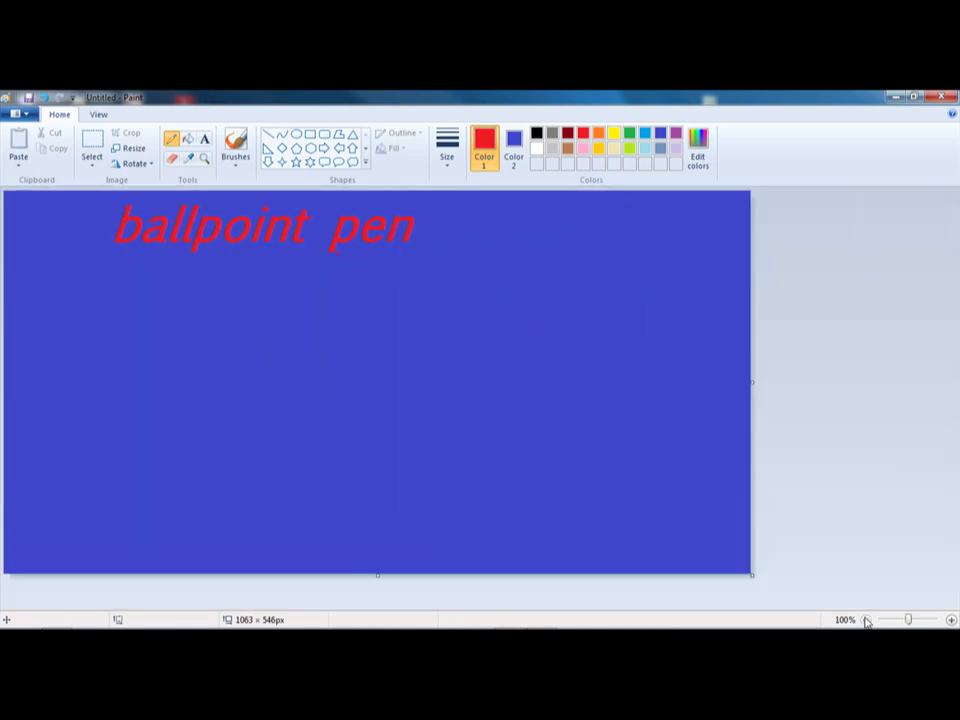
pyautogui.click(950, 620)
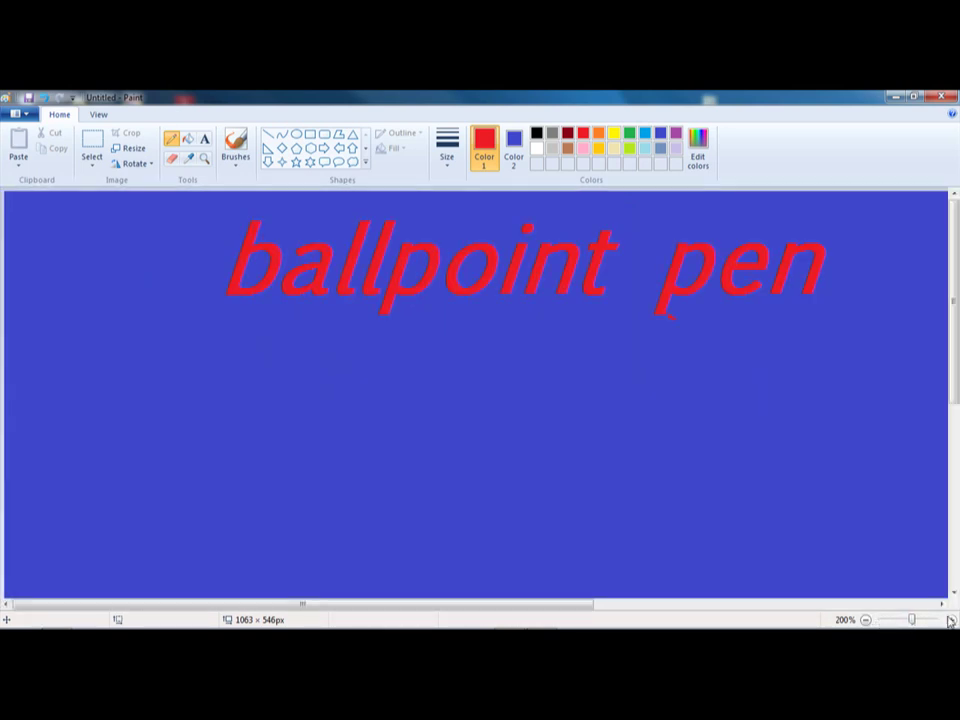
pyautogui.click(950, 620)
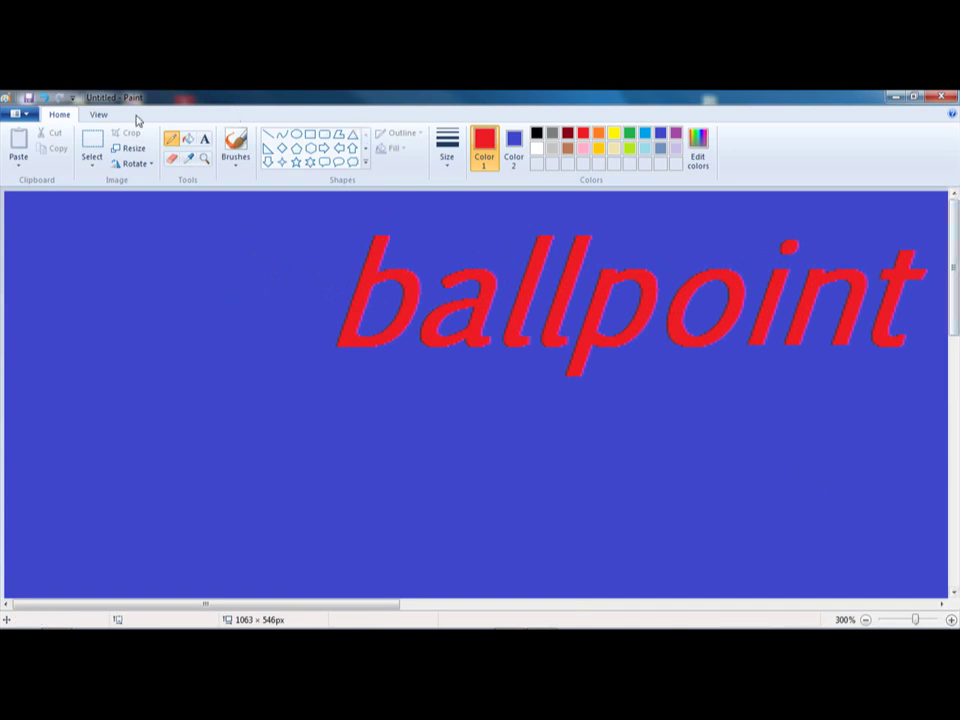
# With the Eraser and white Color 2, paint a white patch left of the ballpoint text
pyautogui.click(171, 158)
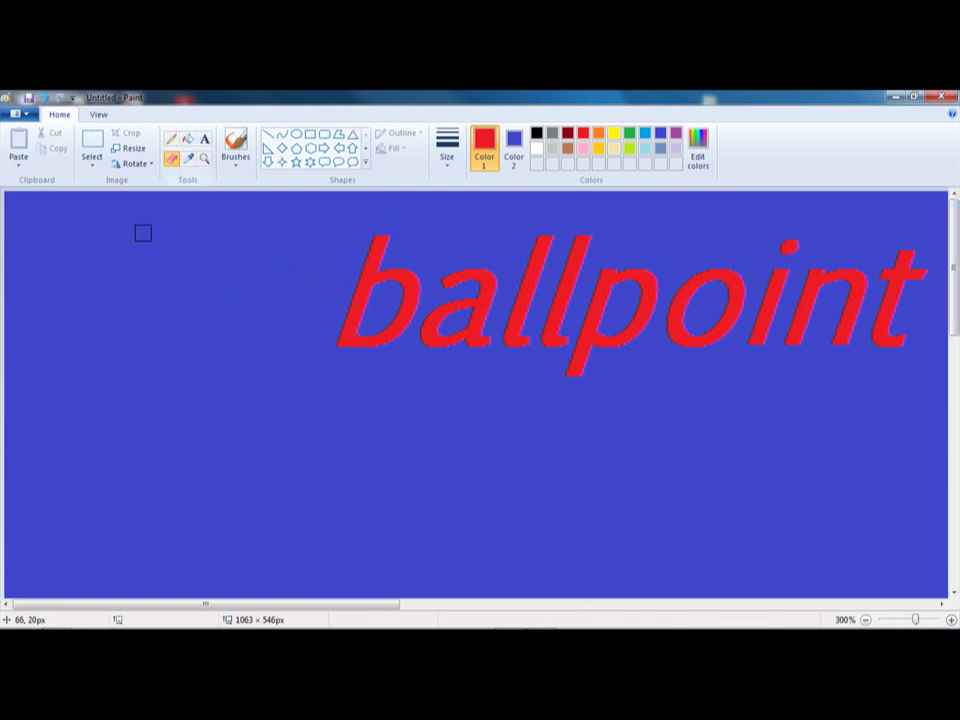
pyautogui.click(513, 145)
pyautogui.click(536, 148)
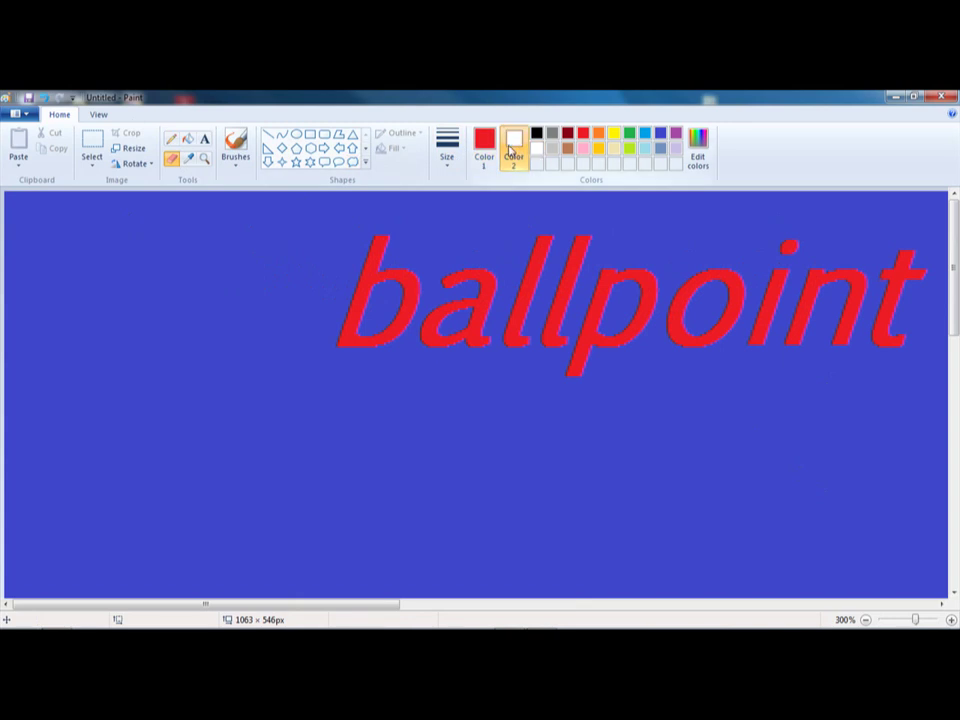
pyautogui.click(483, 145)
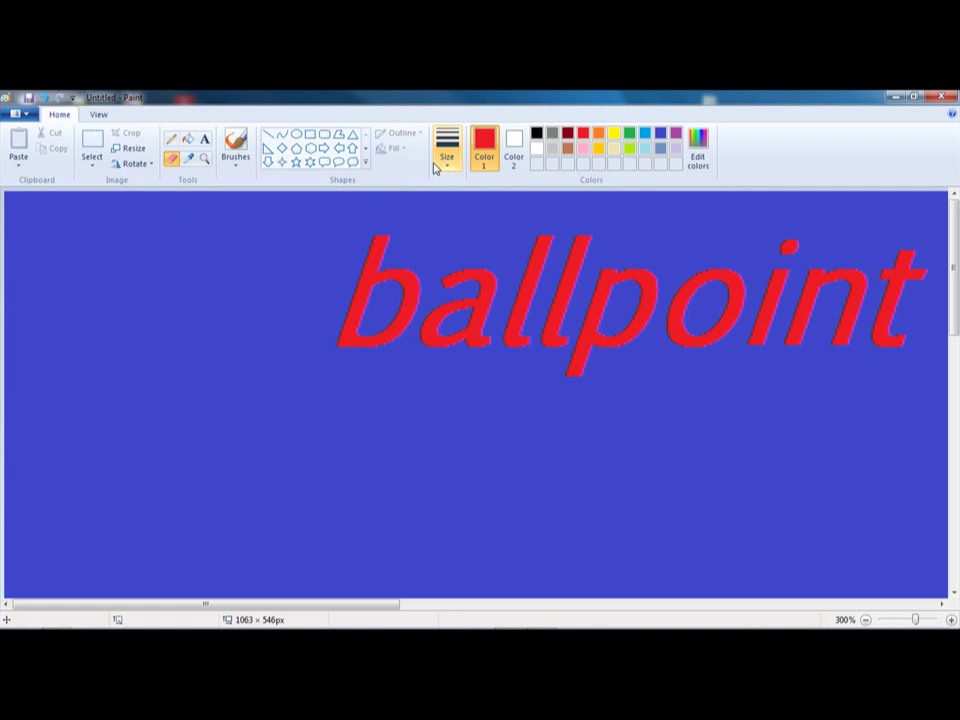
pyautogui.moveTo(177, 233)
pyautogui.mouseDown()
pyautogui.moveTo(152, 265)
pyautogui.moveTo(237, 290)
pyautogui.moveTo(226, 229)
pyautogui.moveTo(175, 223)
pyautogui.moveTo(187, 229)
pyautogui.moveTo(164, 292)
pyautogui.moveTo(182, 296)
pyautogui.moveTo(208, 237)
pyautogui.moveTo(179, 275)
pyautogui.moveTo(225, 254)
pyautogui.moveTo(217, 288)
pyautogui.moveTo(187, 254)
pyautogui.moveTo(179, 306)
pyautogui.moveTo(191, 309)
pyautogui.moveTo(145, 273)
pyautogui.moveTo(110, 264)
pyautogui.moveTo(164, 222)
pyautogui.moveTo(116, 311)
pyautogui.moveTo(140, 340)
pyautogui.moveTo(120, 338)
pyautogui.moveTo(166, 288)
pyautogui.moveTo(128, 307)
pyautogui.mouseUp()
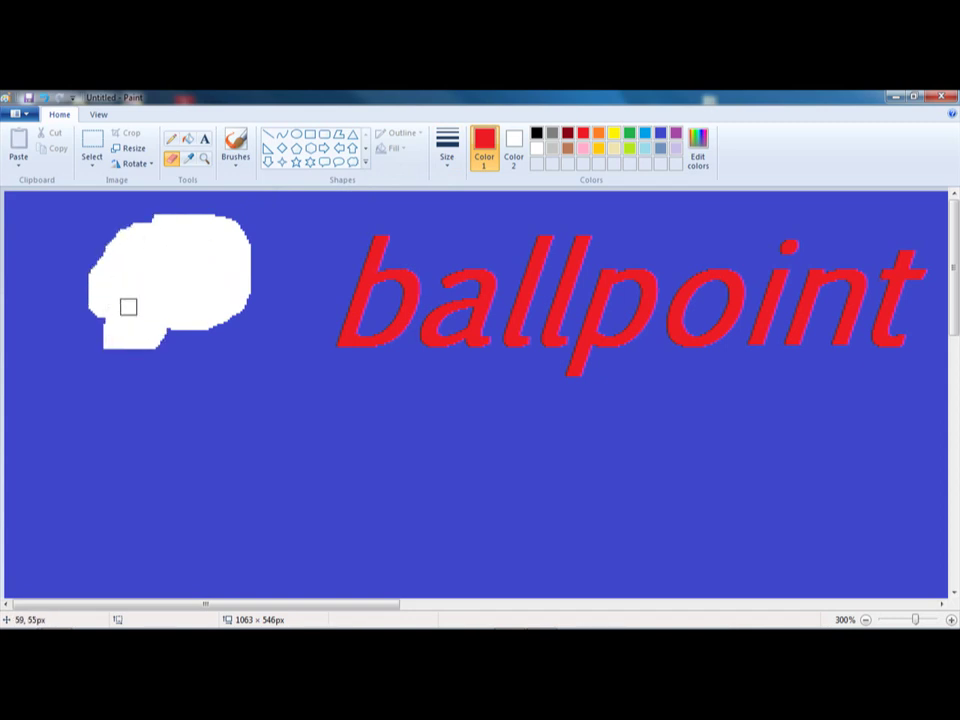
pyautogui.moveTo(43, 251)
pyautogui.mouseDown()
pyautogui.moveTo(73, 378)
pyautogui.moveTo(206, 381)
pyautogui.moveTo(78, 256)
pyautogui.moveTo(48, 372)
pyautogui.moveTo(164, 290)
pyautogui.moveTo(92, 385)
pyautogui.moveTo(109, 366)
pyautogui.moveTo(109, 381)
pyautogui.moveTo(177, 341)
pyautogui.moveTo(160, 381)
pyautogui.moveTo(141, 375)
pyautogui.moveTo(139, 387)
pyautogui.moveTo(244, 333)
pyautogui.moveTo(250, 320)
pyautogui.moveTo(223, 319)
pyautogui.moveTo(232, 322)
pyautogui.moveTo(120, 357)
pyautogui.moveTo(88, 326)
pyautogui.moveTo(101, 307)
pyautogui.moveTo(94, 372)
pyautogui.moveTo(113, 315)
pyautogui.moveTo(151, 323)
pyautogui.moveTo(105, 273)
pyautogui.moveTo(78, 290)
pyautogui.moveTo(82, 306)
pyautogui.moveTo(61, 348)
pyautogui.moveTo(63, 292)
pyautogui.moveTo(57, 321)
pyautogui.moveTo(78, 353)
pyautogui.mouseUp()
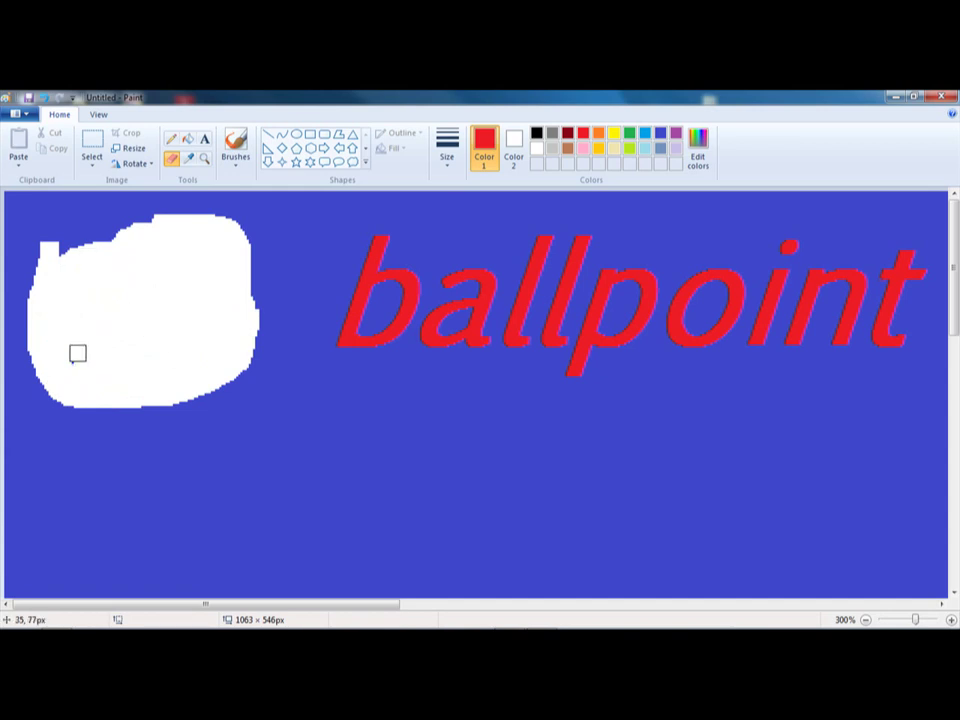
# Paint a grey patch inside the white blob, then restore white/black colours and erase part of it
pyautogui.click(513, 148)
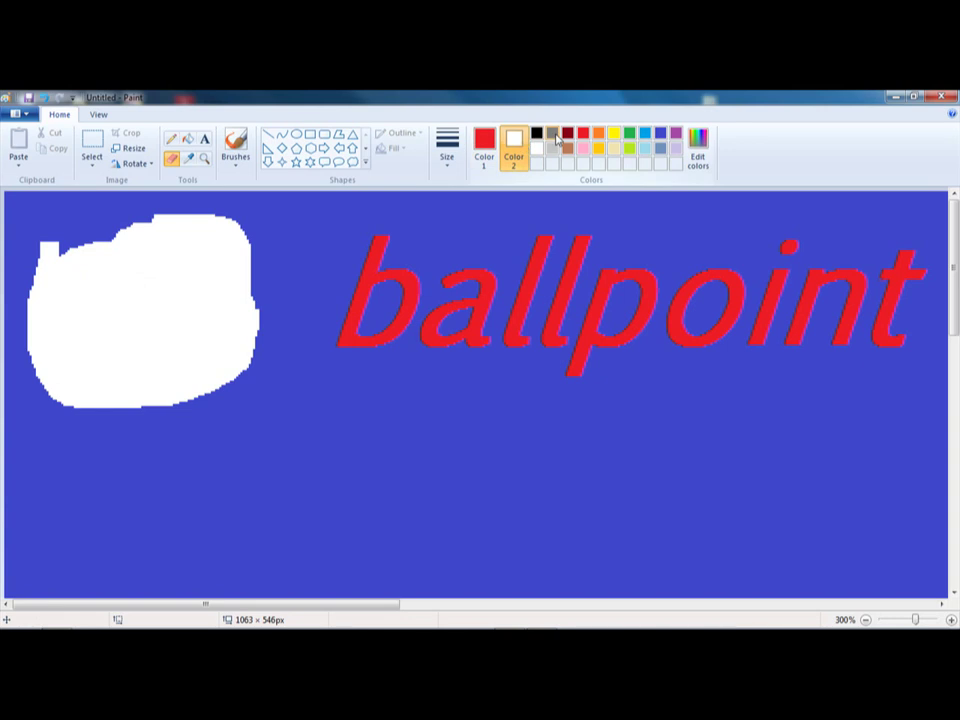
pyautogui.click(553, 134)
pyautogui.moveTo(154, 270)
pyautogui.mouseDown()
pyautogui.moveTo(116, 330)
pyautogui.moveTo(189, 297)
pyautogui.moveTo(107, 376)
pyautogui.moveTo(134, 374)
pyautogui.moveTo(157, 399)
pyautogui.moveTo(225, 304)
pyautogui.moveTo(168, 279)
pyautogui.mouseUp()
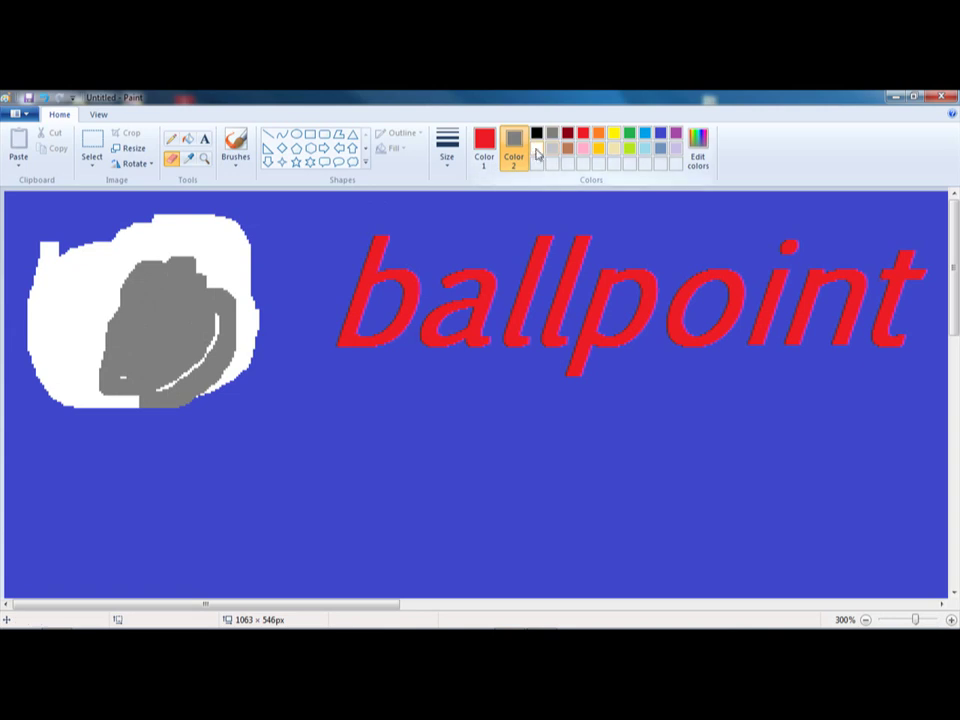
pyautogui.click(537, 148)
pyautogui.click(484, 150)
pyautogui.click(536, 132)
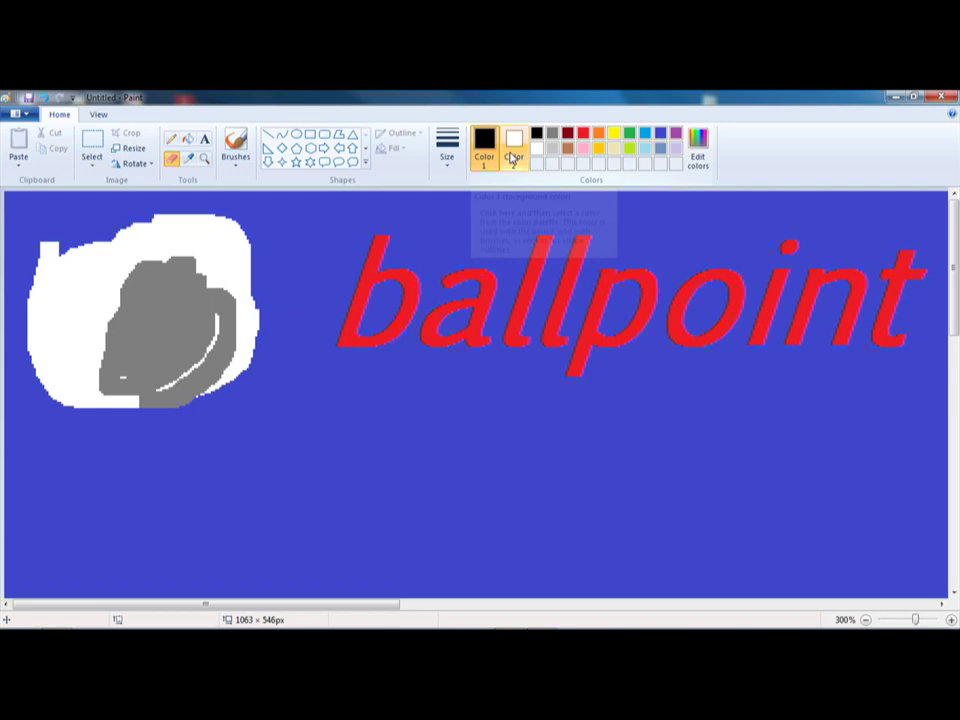
pyautogui.moveTo(111, 332)
pyautogui.mouseDown()
pyautogui.moveTo(145, 284)
pyautogui.moveTo(130, 288)
pyautogui.moveTo(183, 274)
pyautogui.moveTo(190, 317)
pyautogui.moveTo(212, 330)
pyautogui.moveTo(221, 272)
pyautogui.moveTo(231, 295)
pyautogui.moveTo(223, 338)
pyautogui.moveTo(256, 327)
pyautogui.moveTo(202, 402)
pyautogui.moveTo(170, 408)
pyautogui.moveTo(198, 328)
pyautogui.mouseUp()
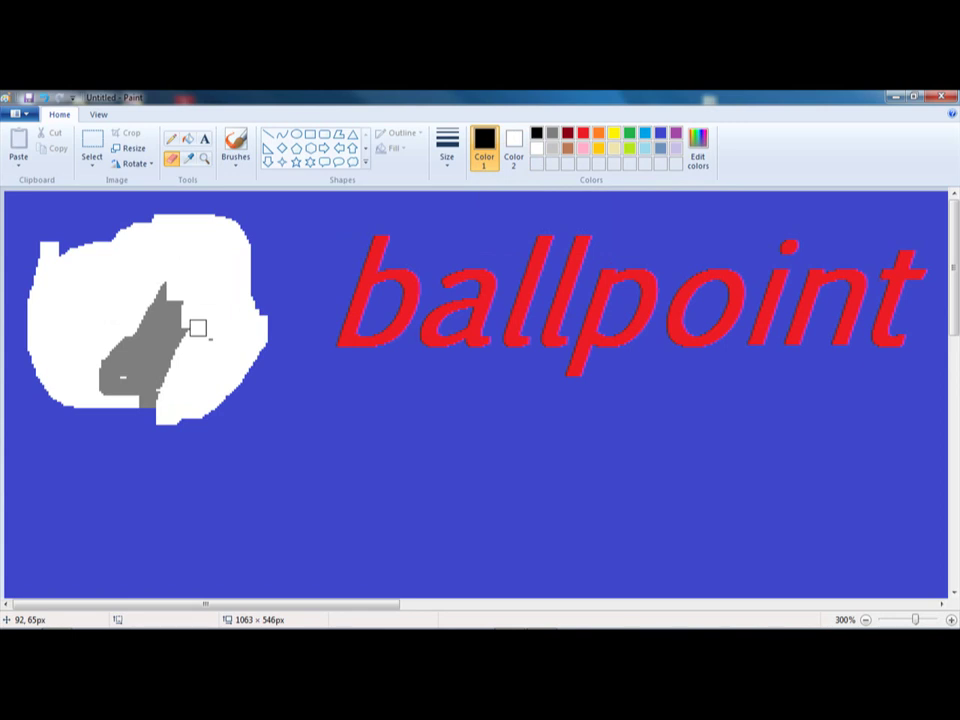
# Scribble over the grey patch with the pencil, then erase the grey marks from the blob
pyautogui.click(173, 140)
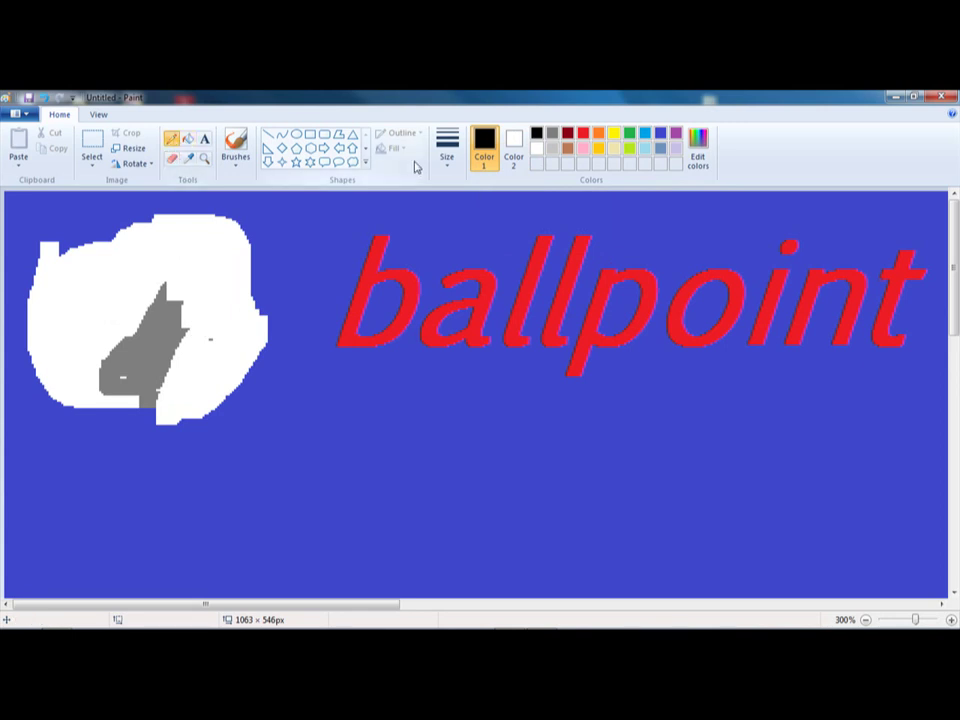
pyautogui.moveTo(108, 293)
pyautogui.mouseDown()
pyautogui.moveTo(193, 314)
pyautogui.moveTo(153, 386)
pyautogui.moveTo(134, 384)
pyautogui.moveTo(149, 326)
pyautogui.moveTo(100, 412)
pyautogui.mouseUp()
pyautogui.click(172, 158)
pyautogui.moveTo(161, 242)
pyautogui.mouseDown()
pyautogui.moveTo(174, 290)
pyautogui.moveTo(151, 439)
pyautogui.moveTo(117, 418)
pyautogui.moveTo(145, 353)
pyautogui.moveTo(112, 377)
pyautogui.moveTo(84, 426)
pyautogui.moveTo(139, 304)
pyautogui.moveTo(162, 357)
pyautogui.mouseUp()
pyautogui.moveTo(149, 304); pyautogui.dragTo(229, 347)
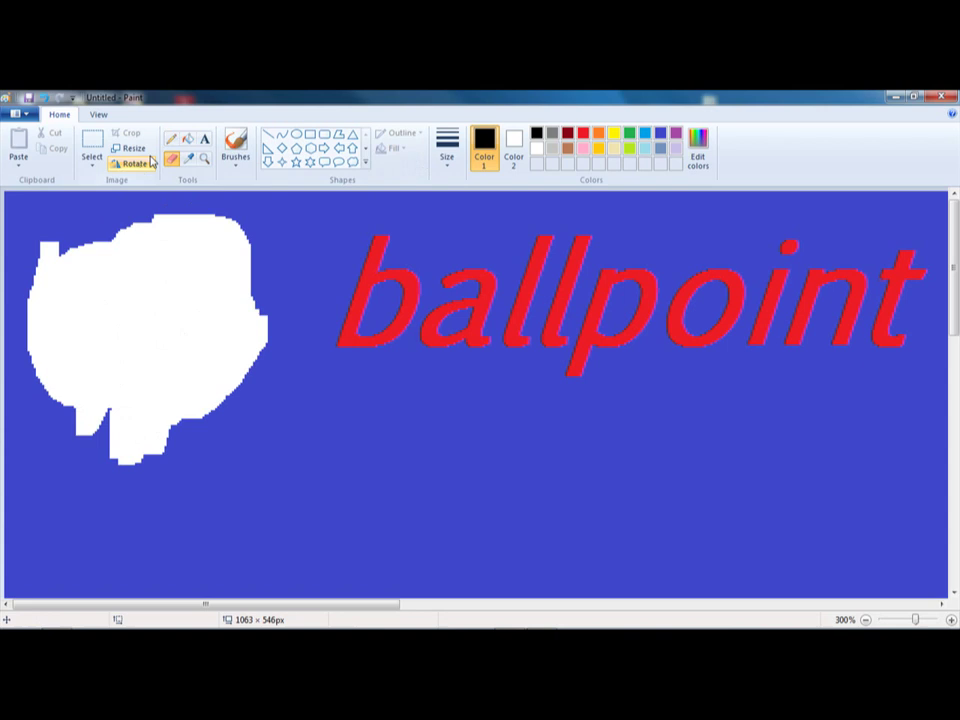
# Draw a thin white loop at the blob's edge using the thinnest size
pyautogui.click(449, 157)
pyautogui.click(461, 195)
pyautogui.moveTo(256, 290)
pyautogui.mouseDown()
pyautogui.moveTo(287, 265)
pyautogui.moveTo(282, 224)
pyautogui.moveTo(255, 313)
pyautogui.moveTo(263, 371)
pyautogui.moveTo(305, 264)
pyautogui.moveTo(275, 466)
pyautogui.moveTo(434, 426)
pyautogui.moveTo(378, 527)
pyautogui.moveTo(529, 493)
pyautogui.moveTo(157, 499)
pyautogui.moveTo(231, 521)
pyautogui.moveTo(521, 508)
pyautogui.moveTo(206, 439)
pyautogui.moveTo(447, 412)
pyautogui.moveTo(599, 377)
pyautogui.moveTo(266, 363)
pyautogui.mouseUp()
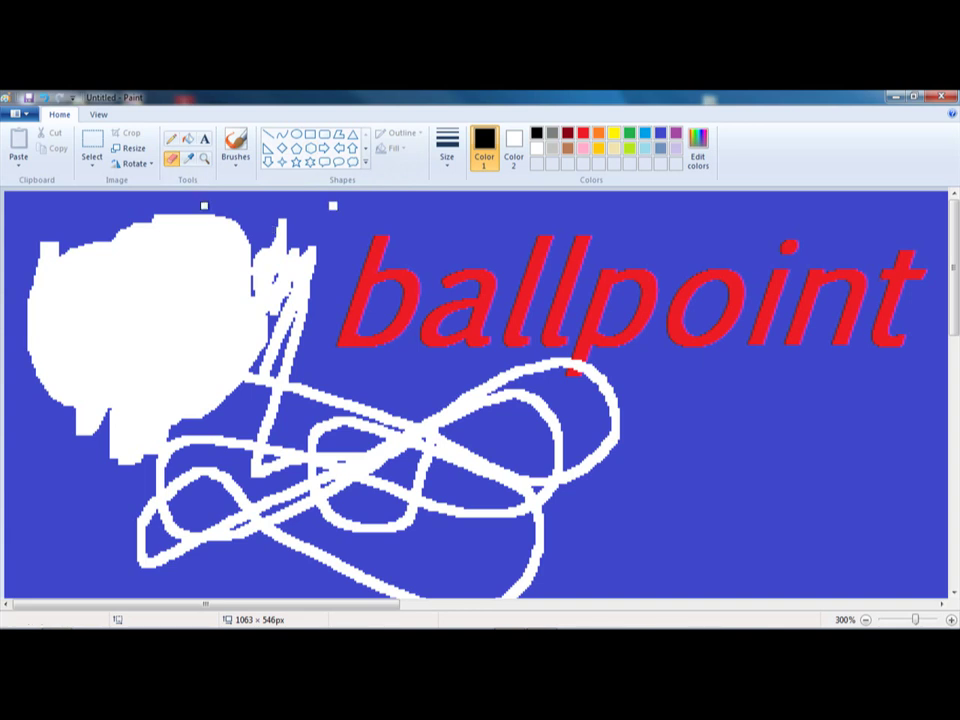
# Place a black pencil dot above the text and circle the white square with a thick black stroke
pyautogui.click(459, 156)
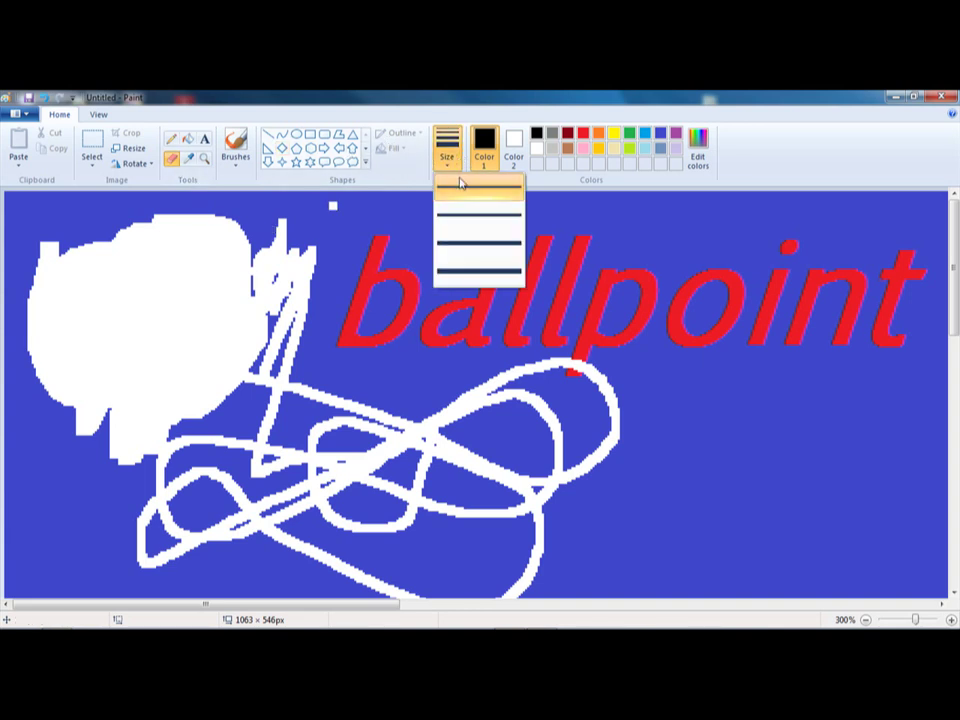
pyautogui.click(469, 274)
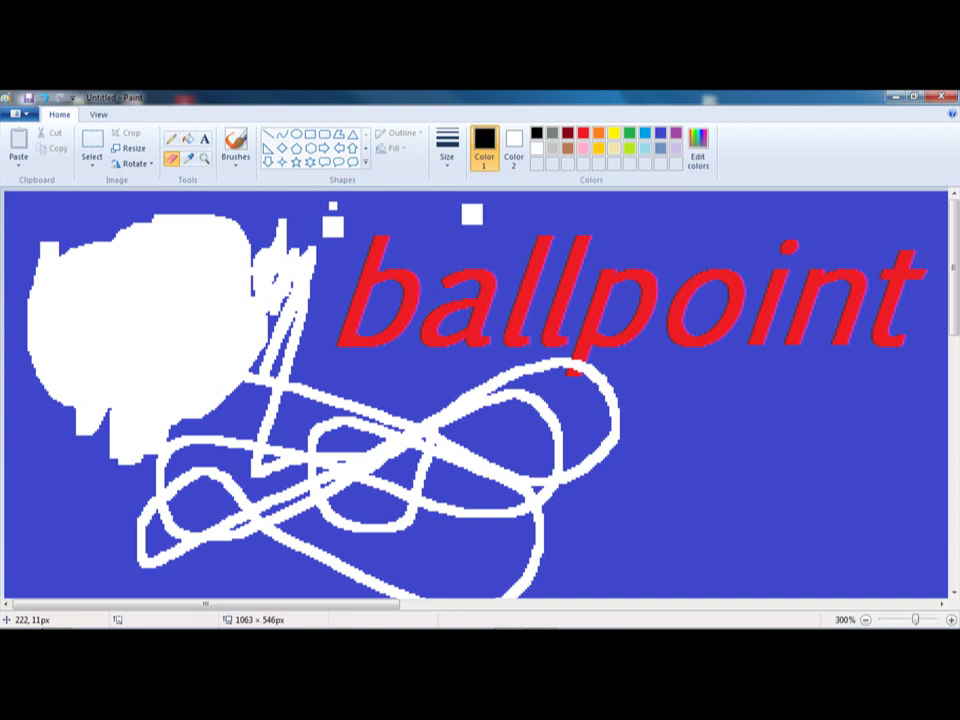
pyautogui.click(171, 139)
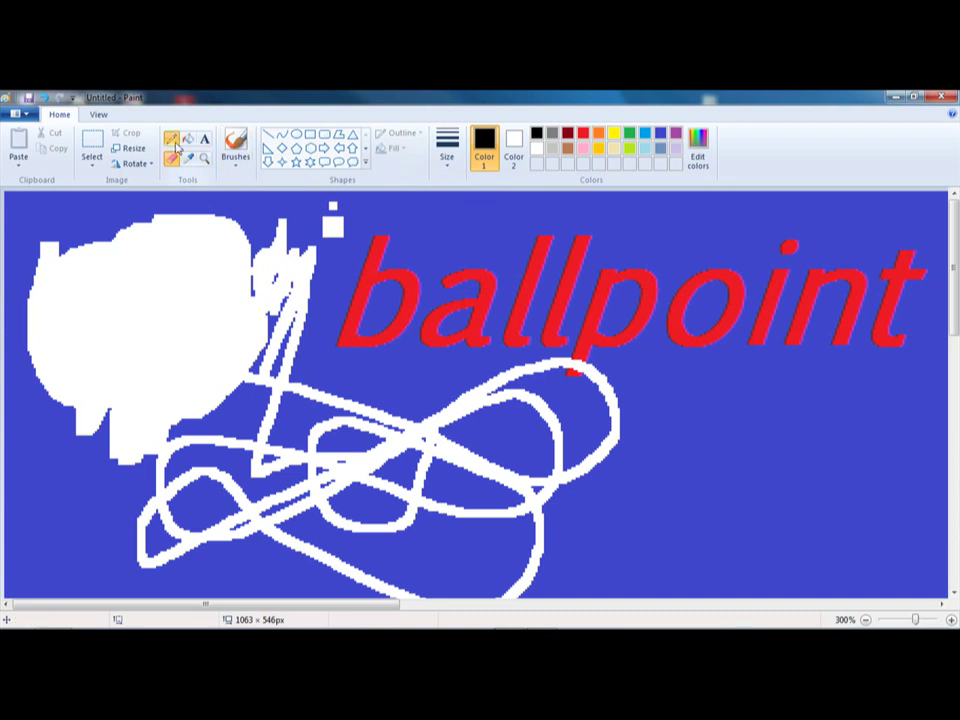
pyautogui.click(386, 206)
pyautogui.click(458, 148)
pyautogui.click(480, 273)
pyautogui.moveTo(356, 193)
pyautogui.mouseDown()
pyautogui.moveTo(294, 221)
pyautogui.moveTo(439, 223)
pyautogui.moveTo(375, 199)
pyautogui.mouseUp()
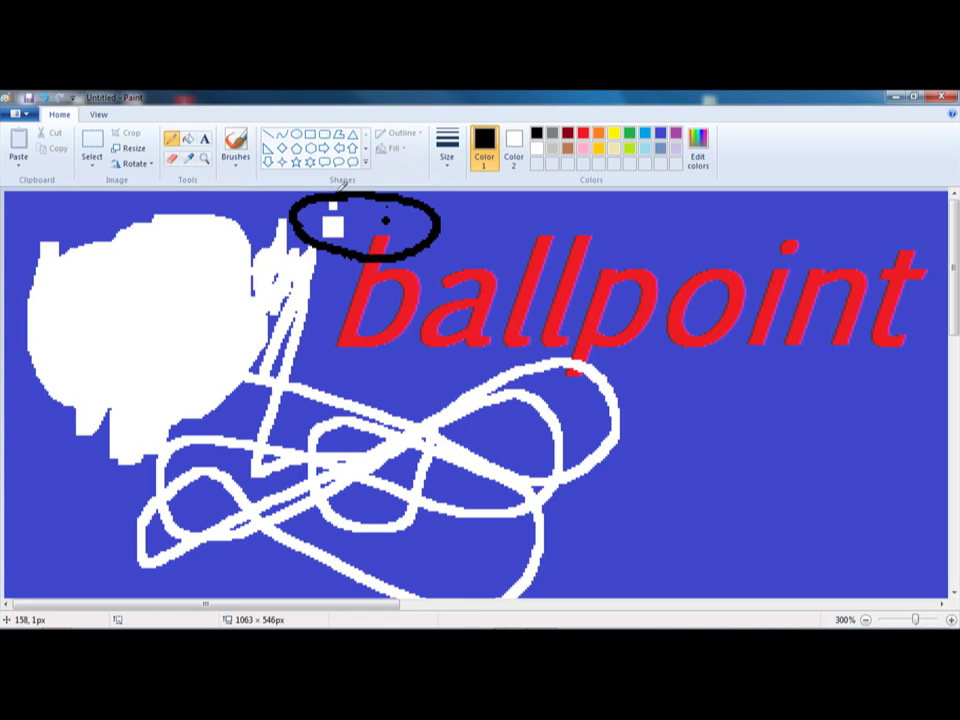
# Define a custom green (Hue 98, Sat 177, Lum 84) and add it to the custom colours
pyautogui.click(190, 159)
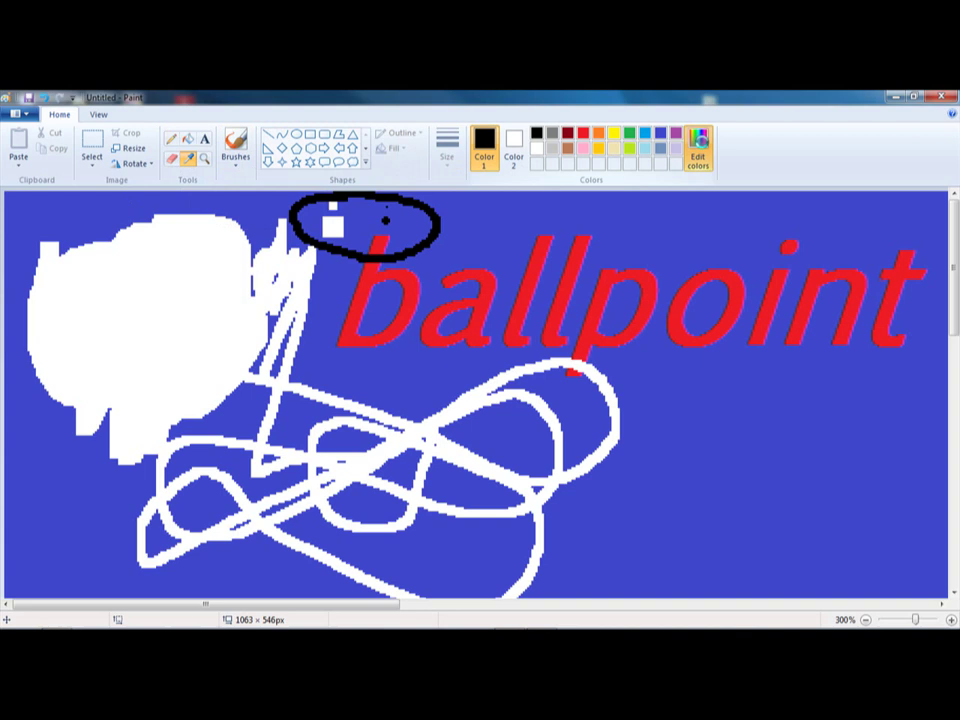
pyautogui.click(698, 148)
pyautogui.click(535, 302)
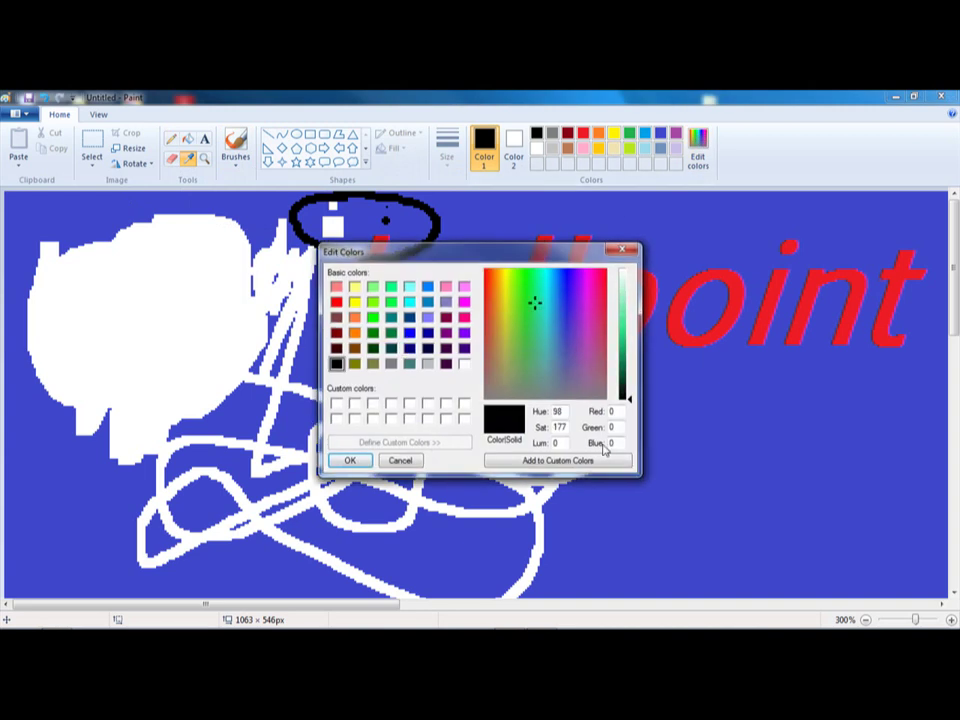
pyautogui.click(627, 357)
pyautogui.click(564, 461)
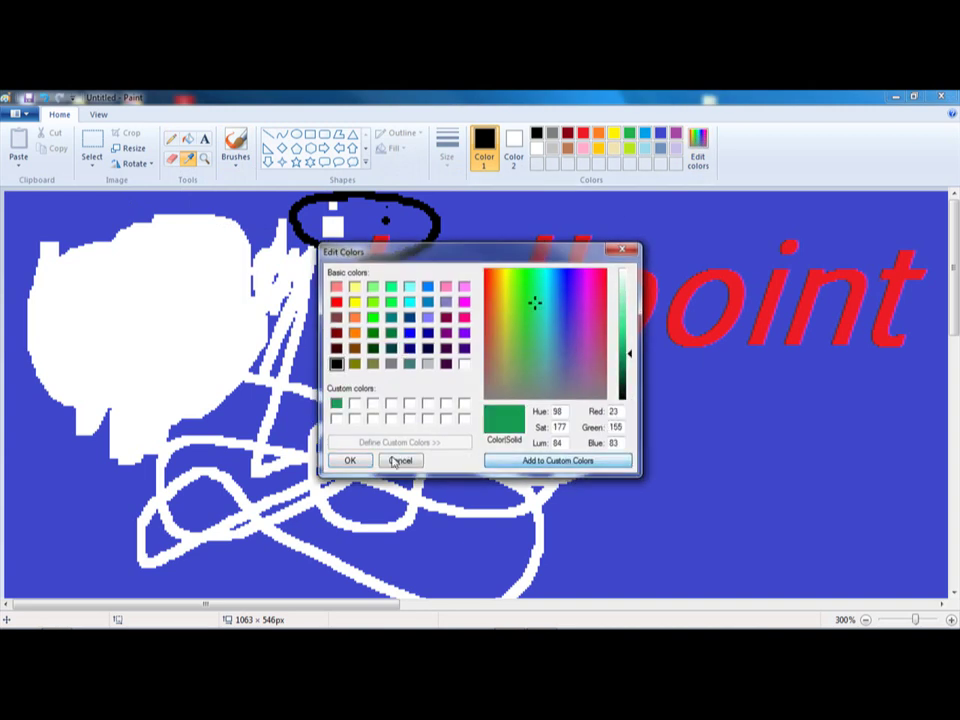
pyautogui.click(348, 460)
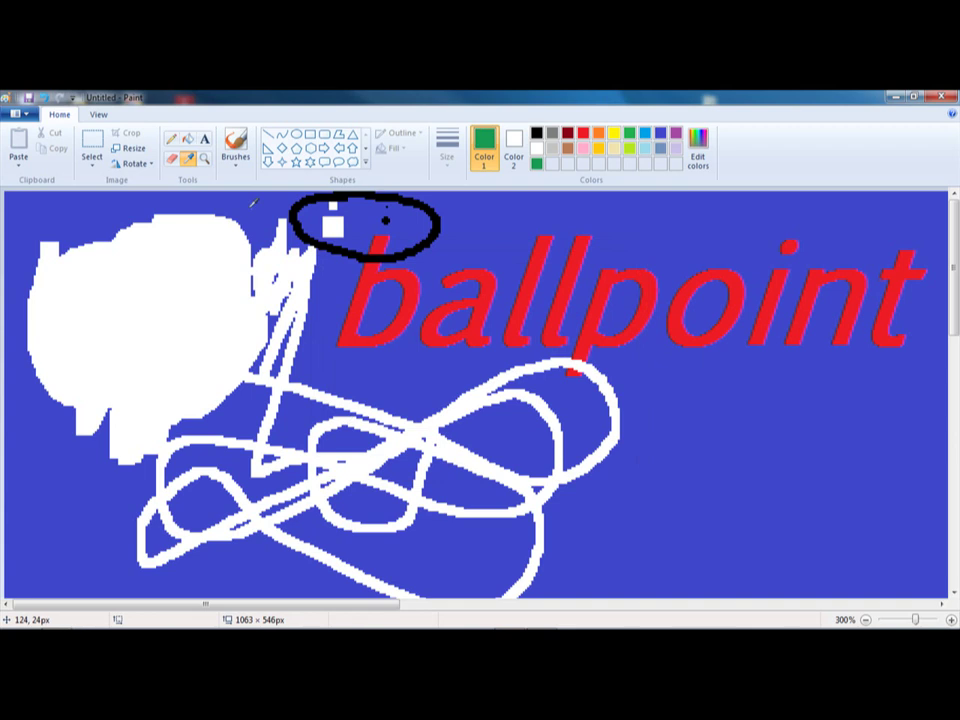
# Fill the white blob and loops with the green, then close Paint to trigger the save prompt
pyautogui.click(187, 138)
pyautogui.click(232, 309)
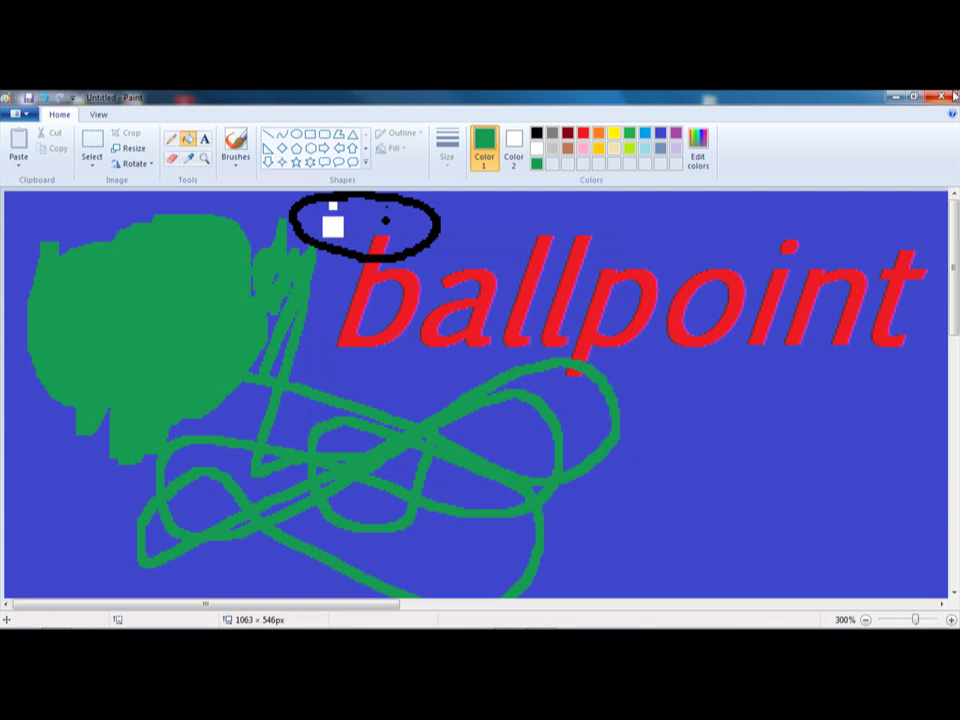
pyautogui.hotkey('alt', 'F4')
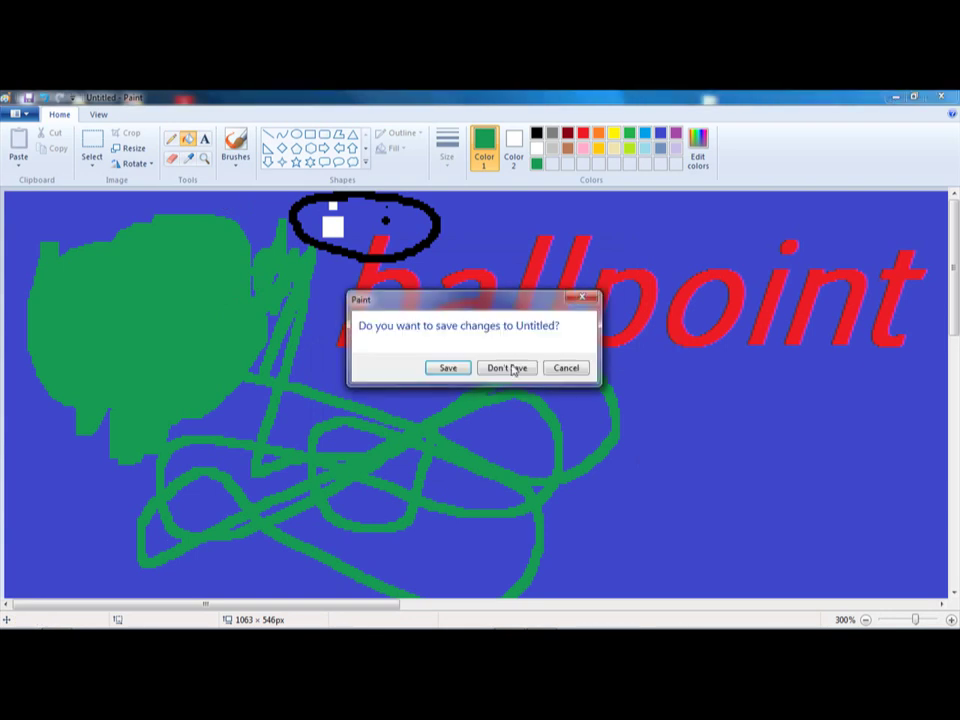
# Save the drawing under the name 'oierh'
pyautogui.click(449, 367)
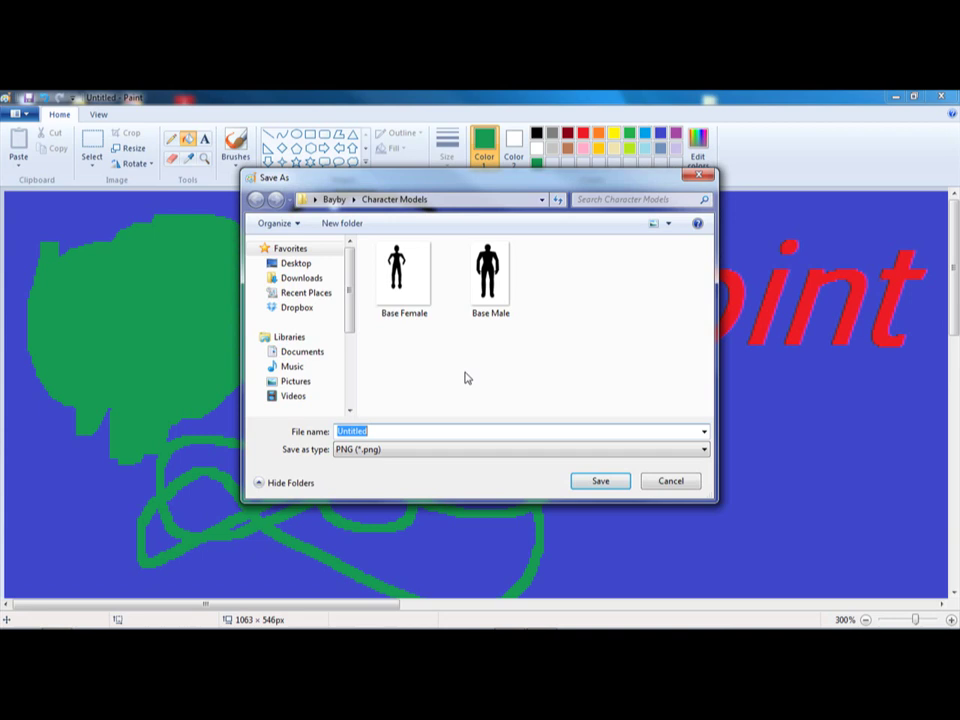
pyautogui.write('oierh')
pyautogui.click(600, 481)
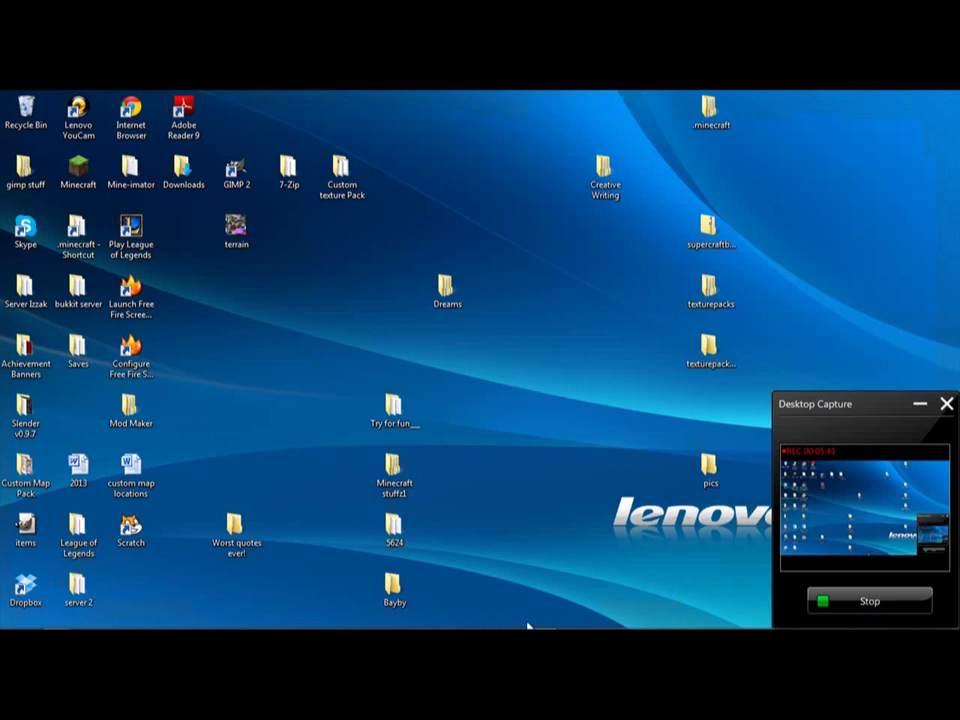
# Browse to Bayby > Character Models and open the oierh image in the viewer
pyautogui.doubleClick(394, 585)
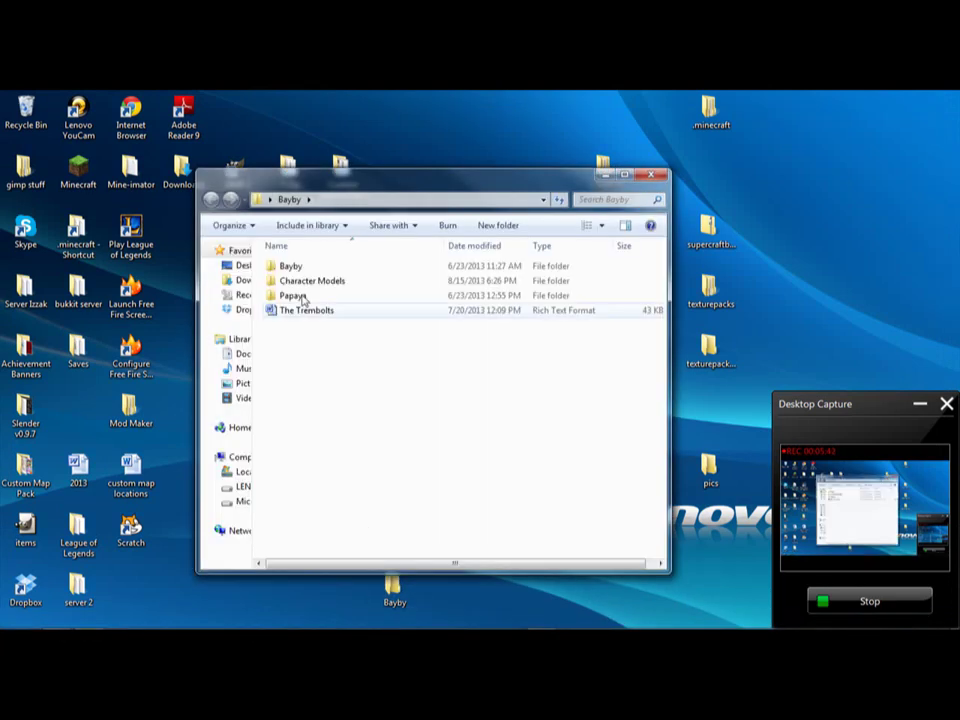
pyautogui.doubleClick(306, 283)
pyautogui.click(528, 292)
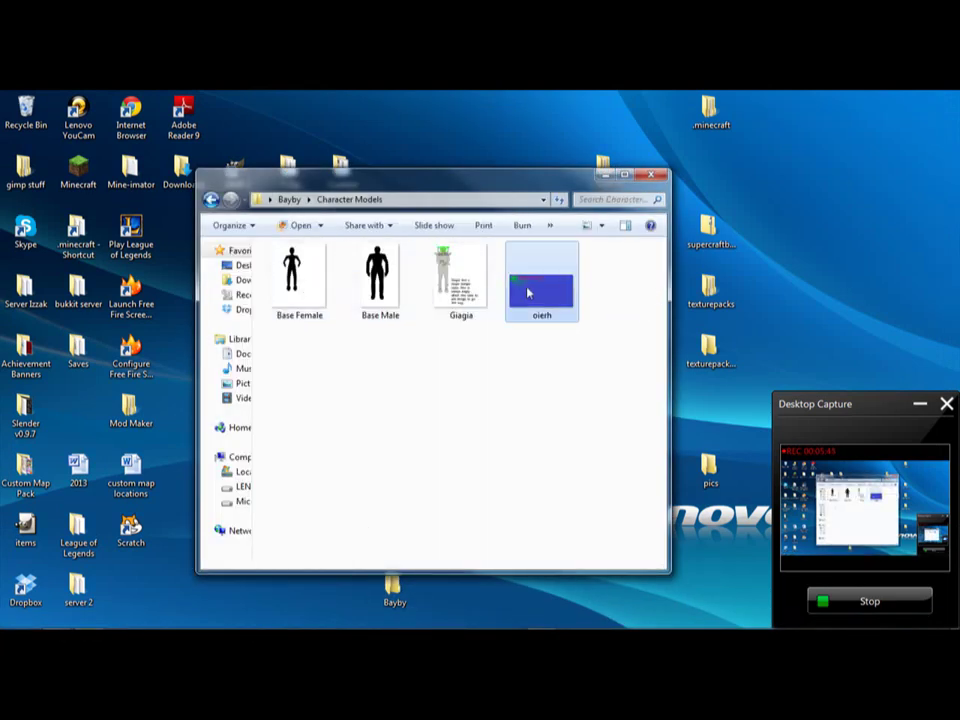
pyautogui.doubleClick(528, 292)
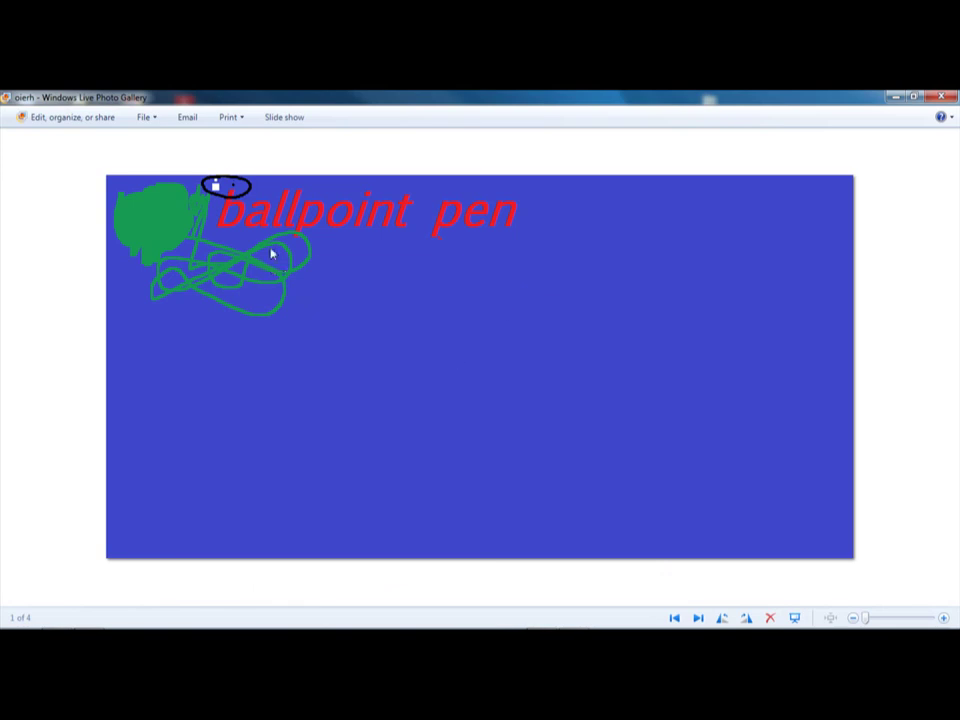
# Reopen the oierh image in Paint via Open with and zoom to 300%
pyautogui.rightClick(270, 263)
pyautogui.moveTo(423, 276)
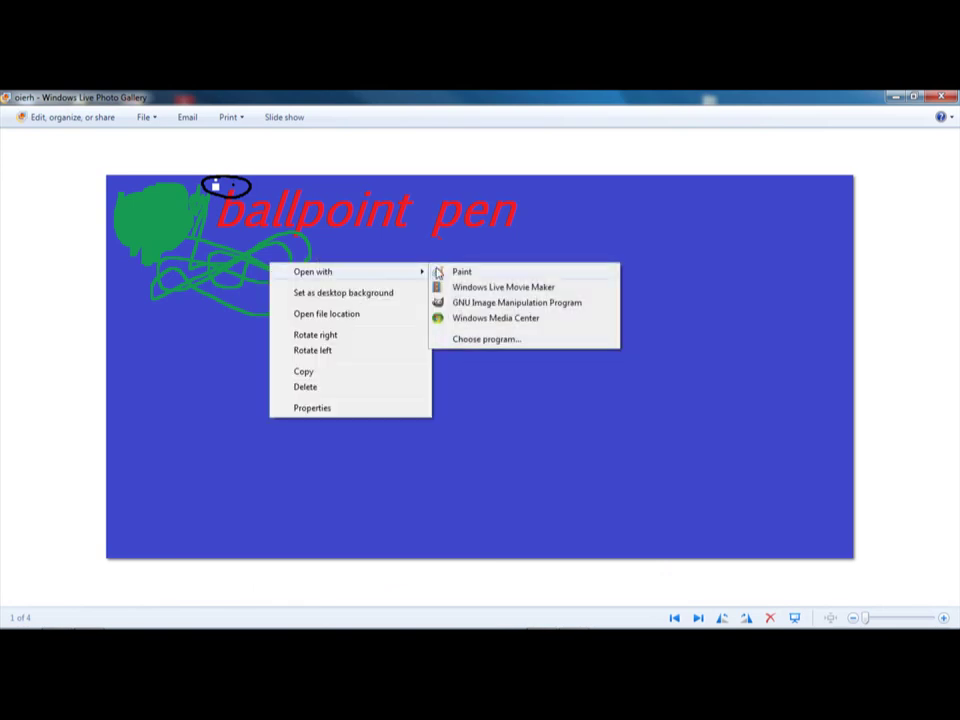
pyautogui.click(461, 272)
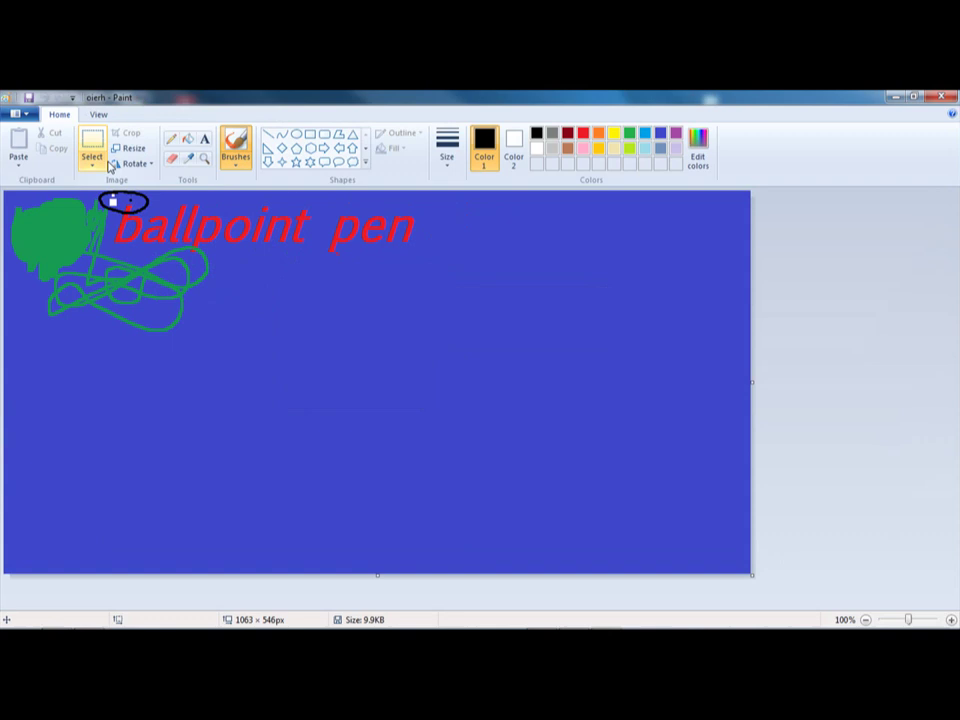
pyautogui.click(98, 114)
pyautogui.doubleClick(18, 141)
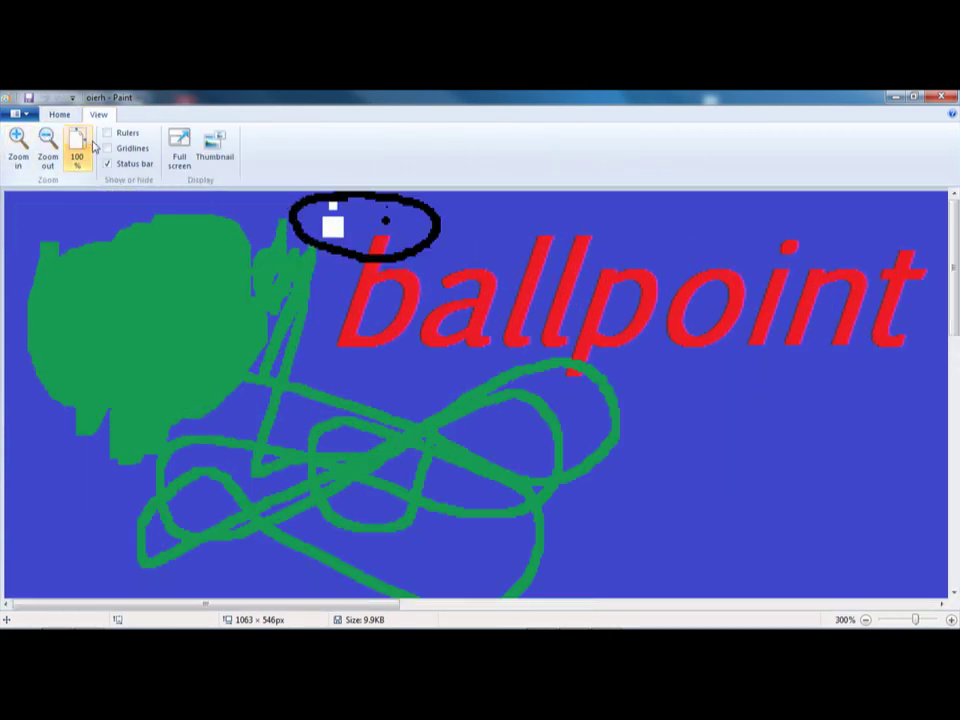
pyautogui.scroll(1, 60, 142)
# Sample the green blob's colour as the drawing colour with the Color picker
pyautogui.click(189, 159)
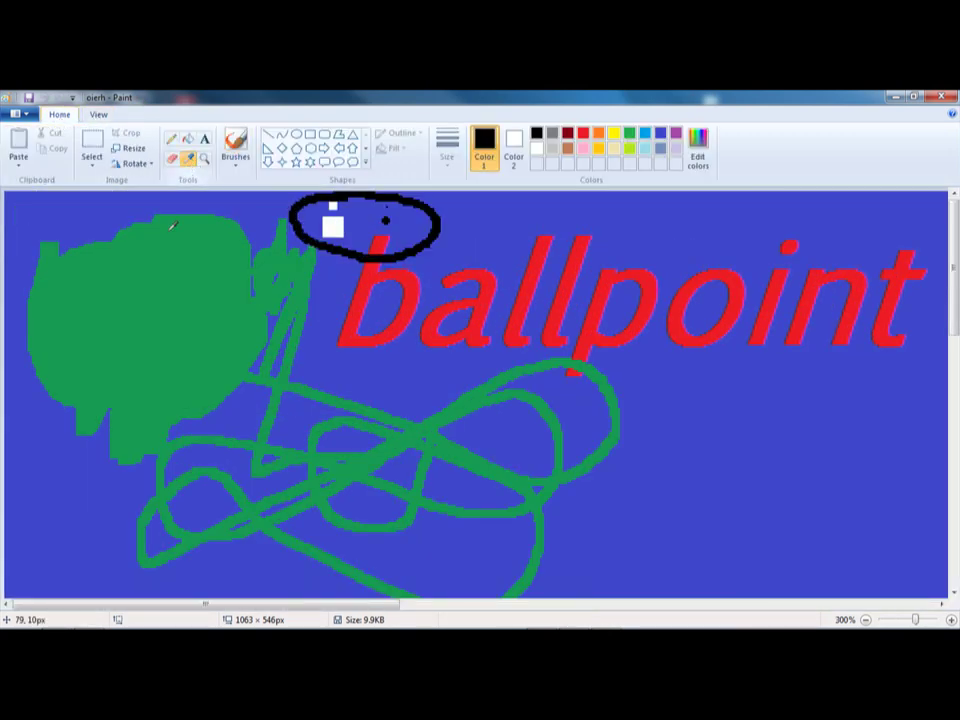
pyautogui.click(169, 260)
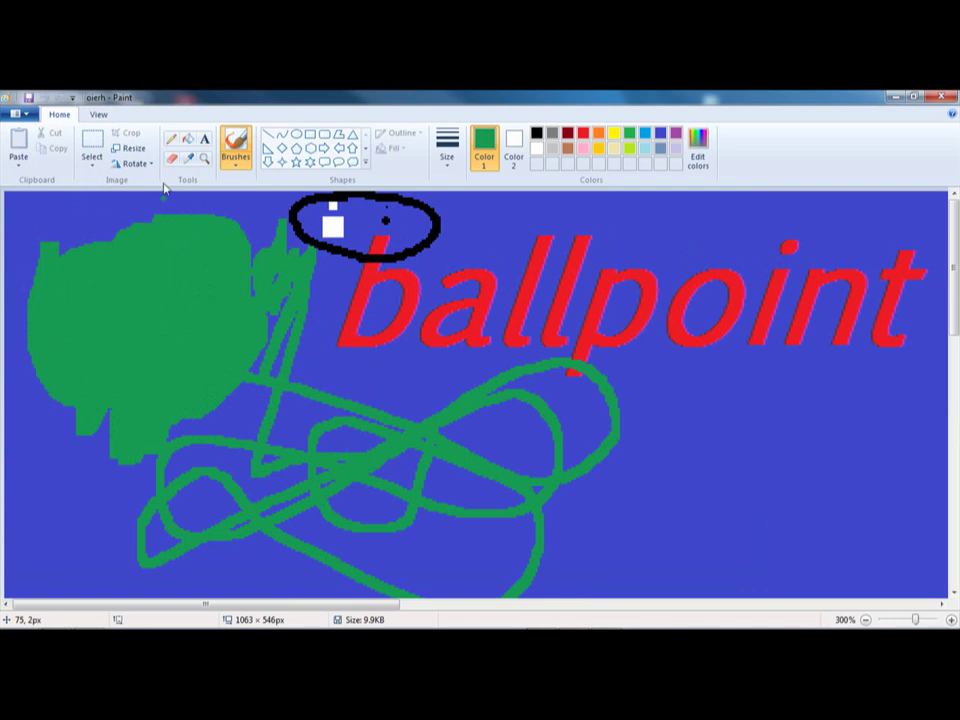
pyautogui.click(551, 134)
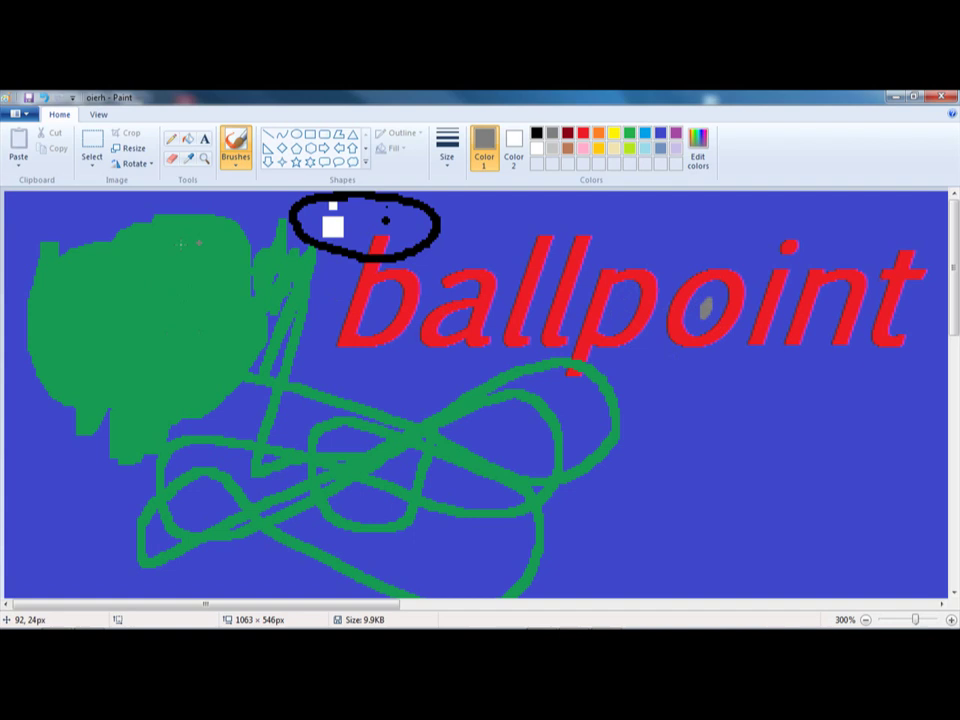
pyautogui.click(187, 161)
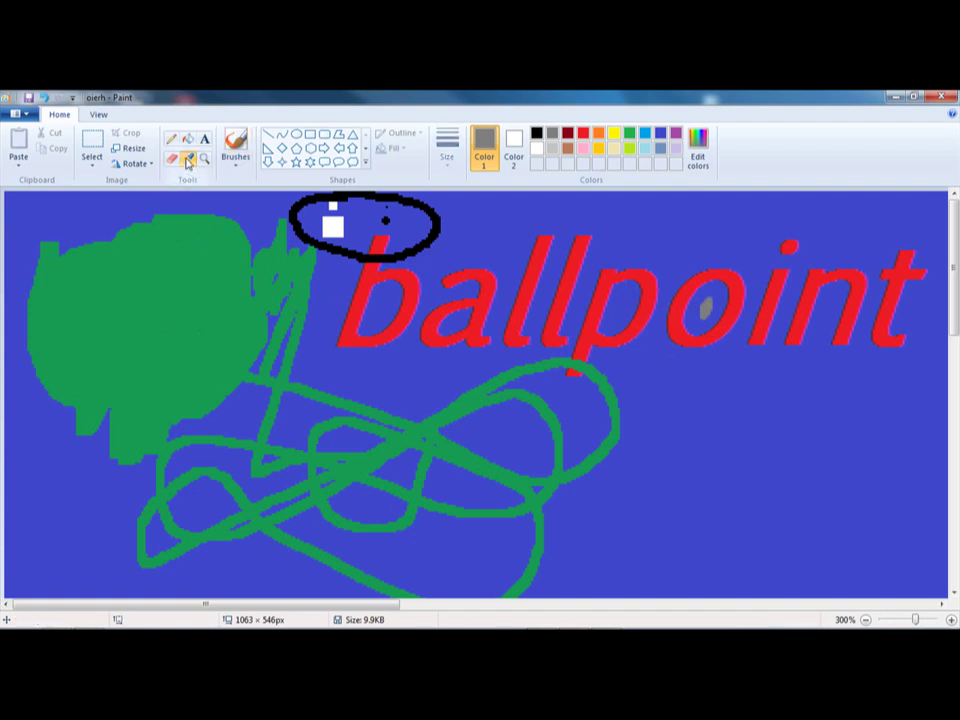
pyautogui.click(188, 264)
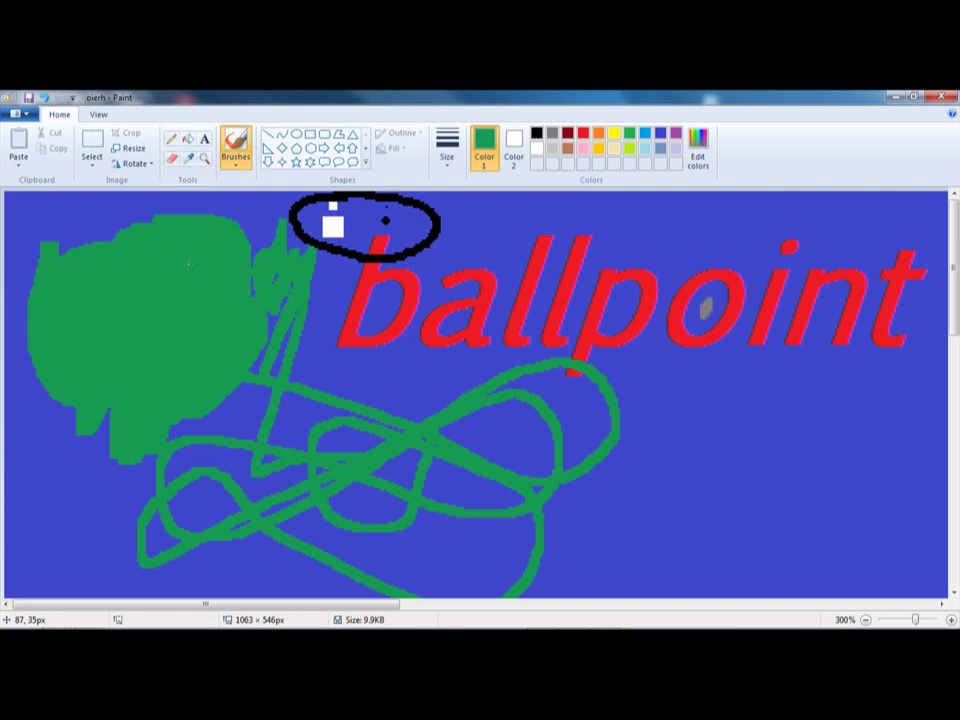
# Flood-fill the 'o', the blue background and the leftover blue streaks with that green
pyautogui.click(190, 142)
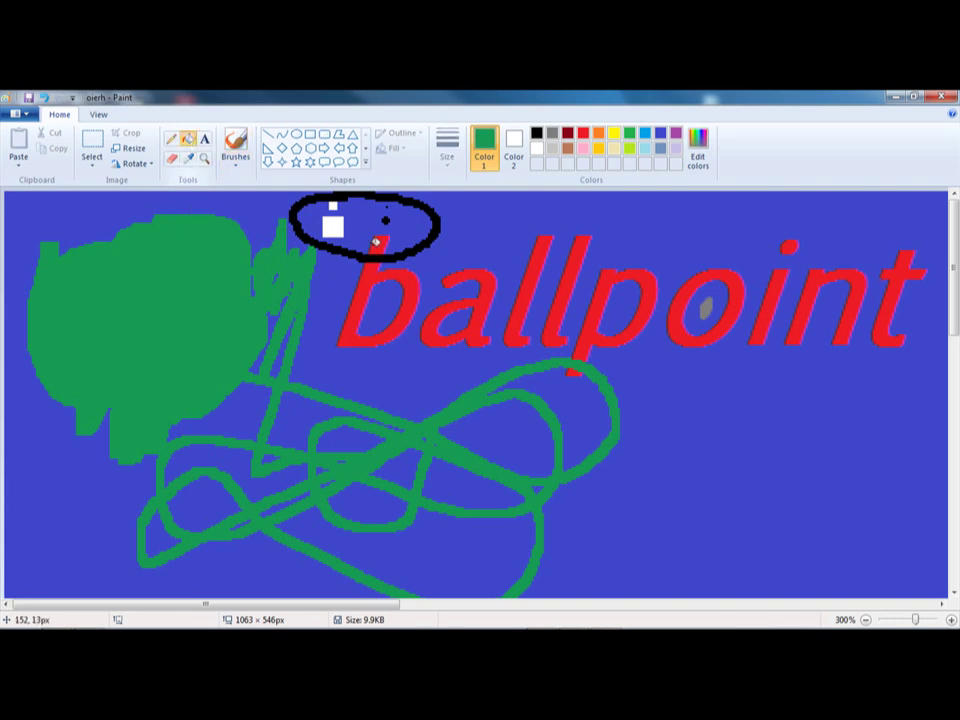
pyautogui.click(717, 289)
pyautogui.click(648, 253)
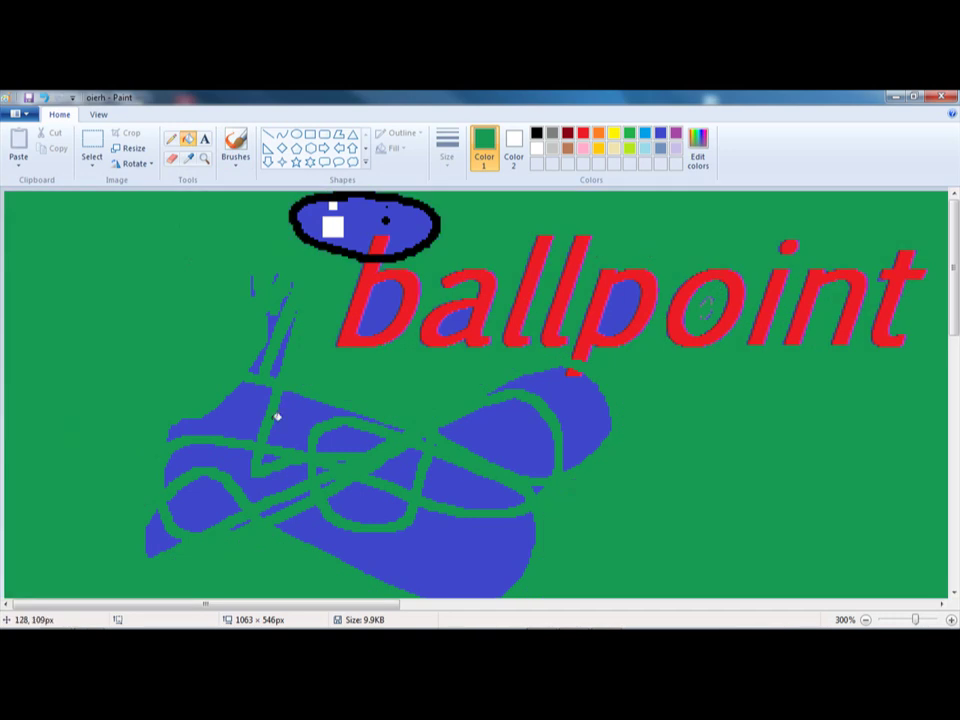
pyautogui.click(281, 399)
pyautogui.click(281, 347)
pyautogui.click(278, 300)
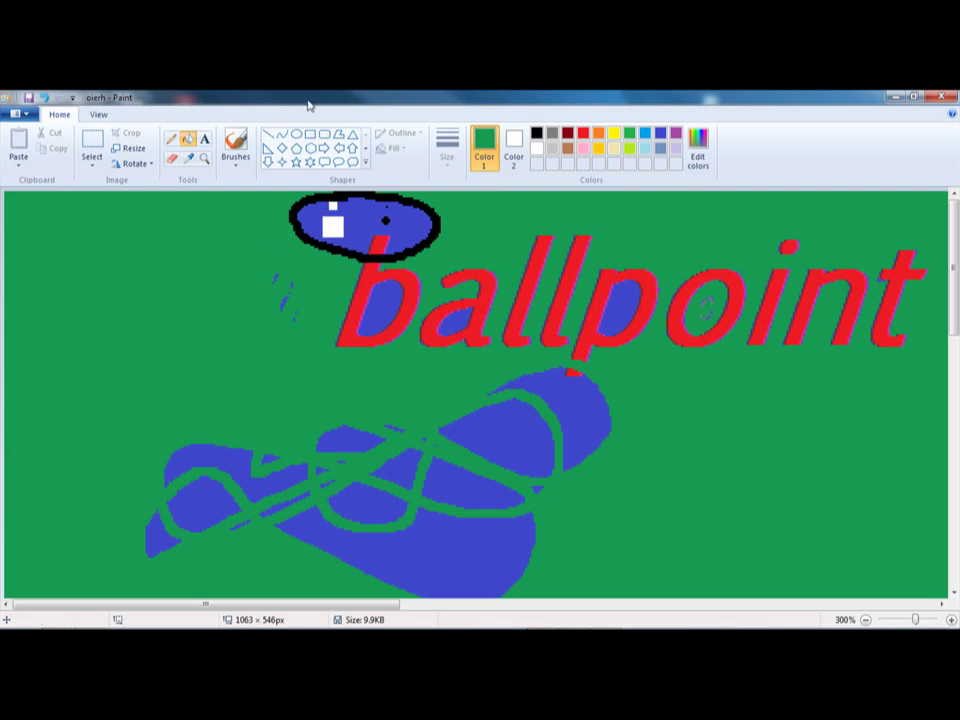
# Use the Magnifier to zoom in on the filled edges around the blue shape and lettering
pyautogui.click(204, 160)
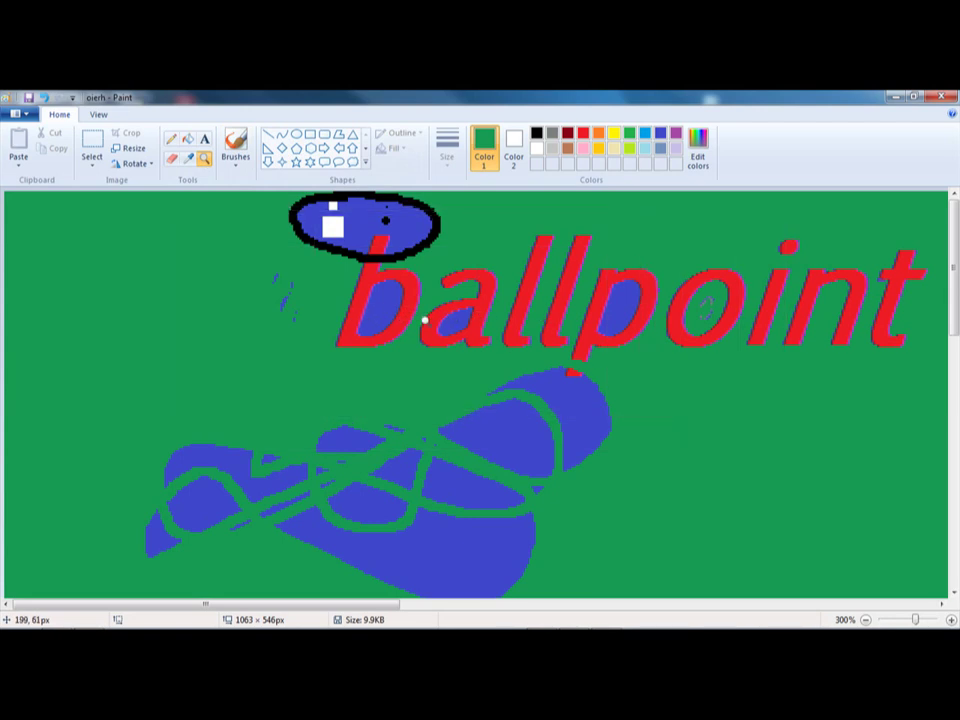
pyautogui.click(444, 299)
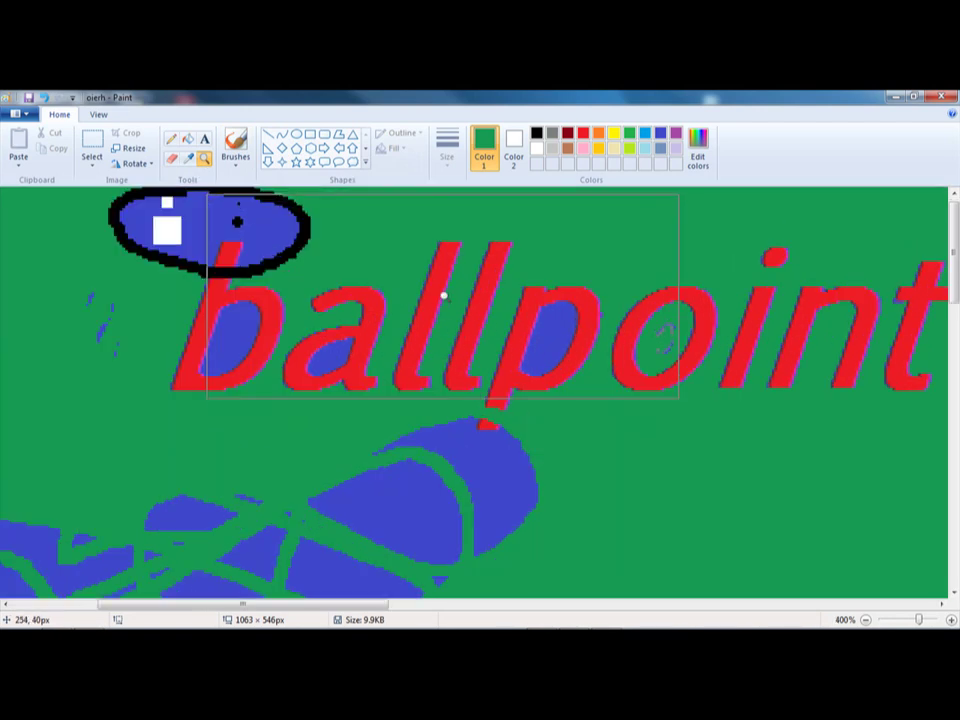
pyautogui.click(474, 409)
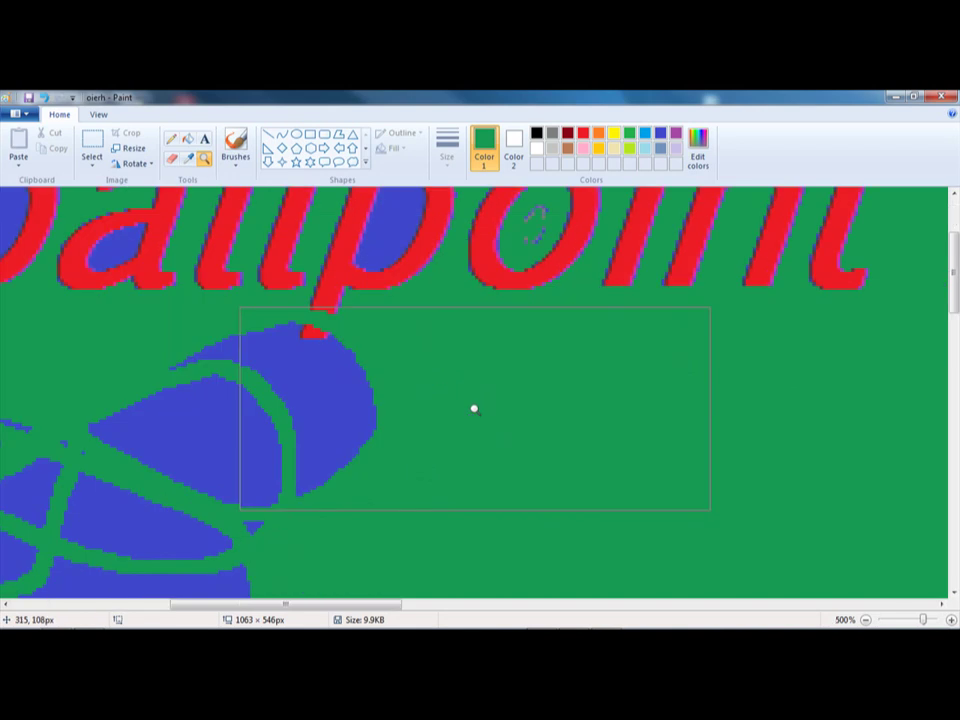
pyautogui.click(418, 384)
pyautogui.click(412, 380)
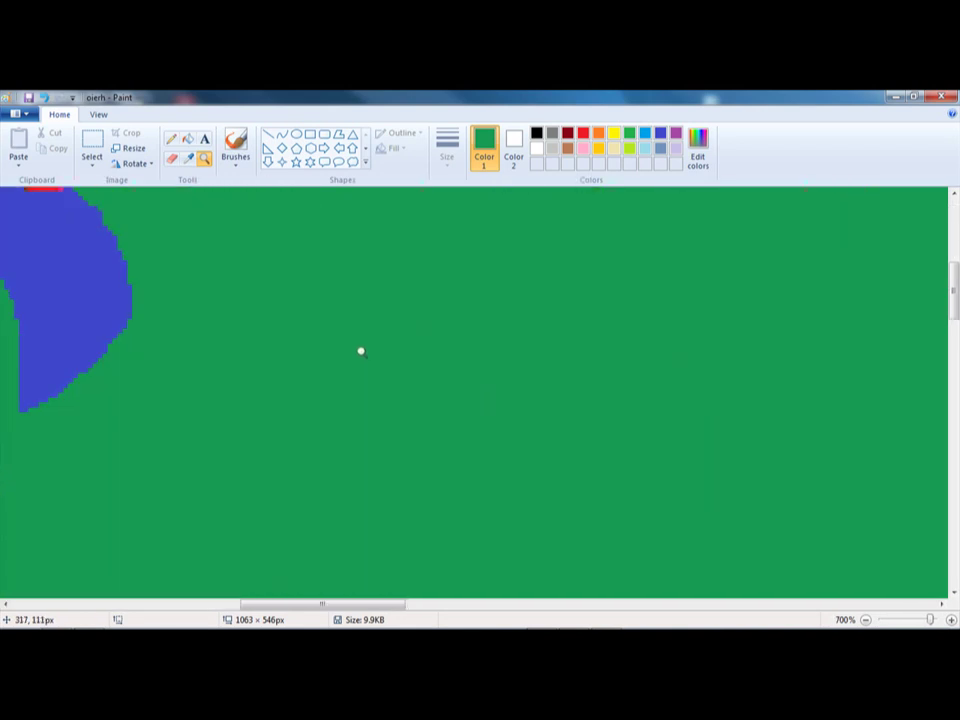
pyautogui.click(284, 311)
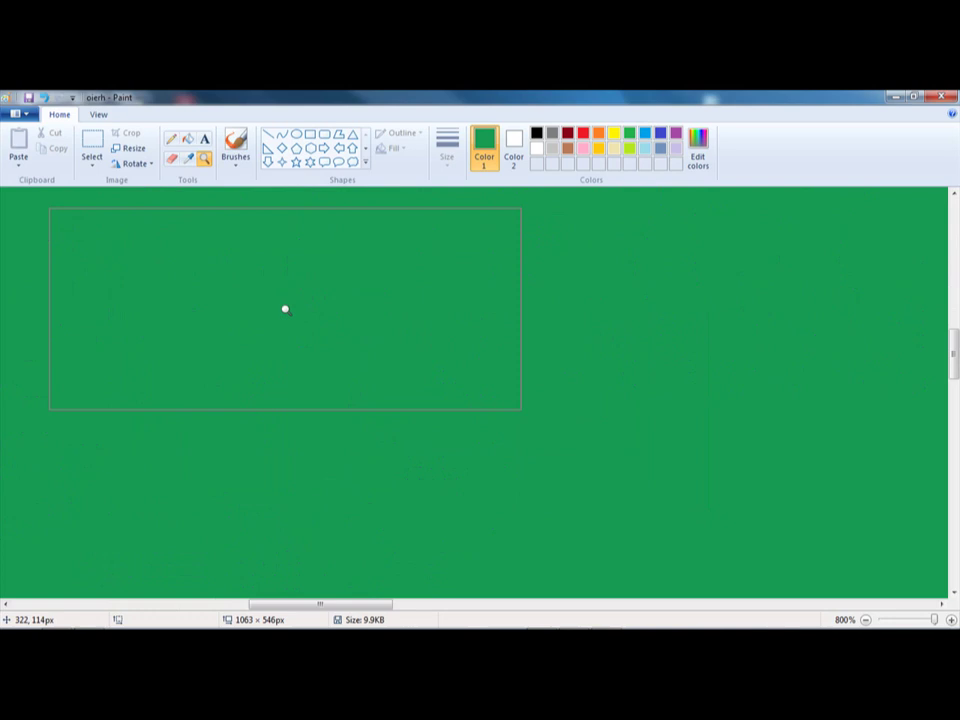
# Zoom back out step by step until the whole picture shows at 100%
pyautogui.click(866, 620)
pyautogui.click(866, 620)
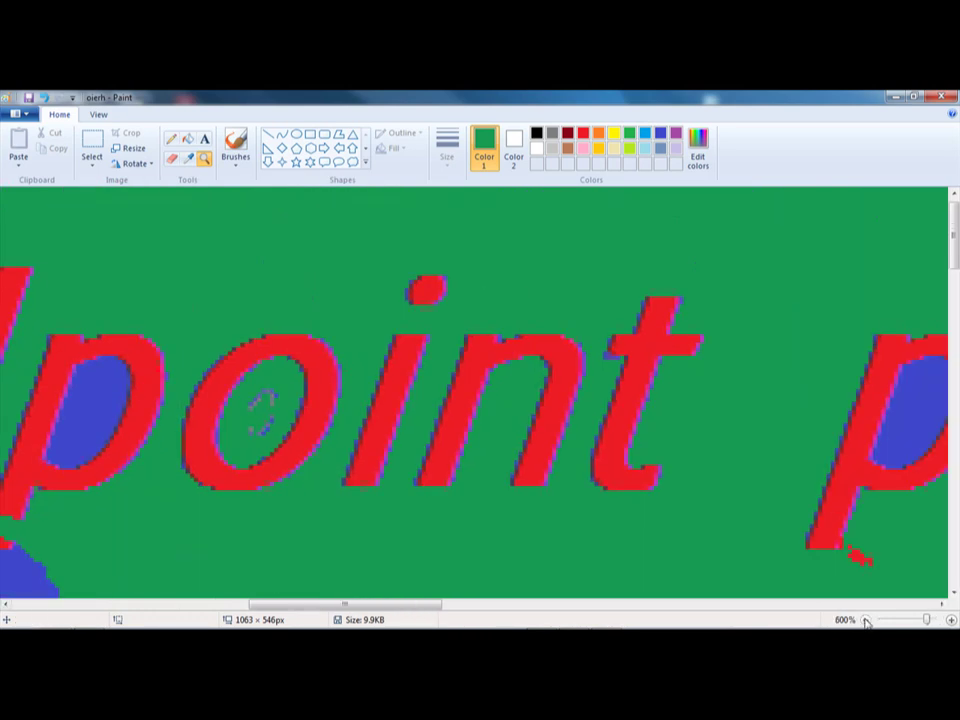
pyautogui.rightClick(523, 413)
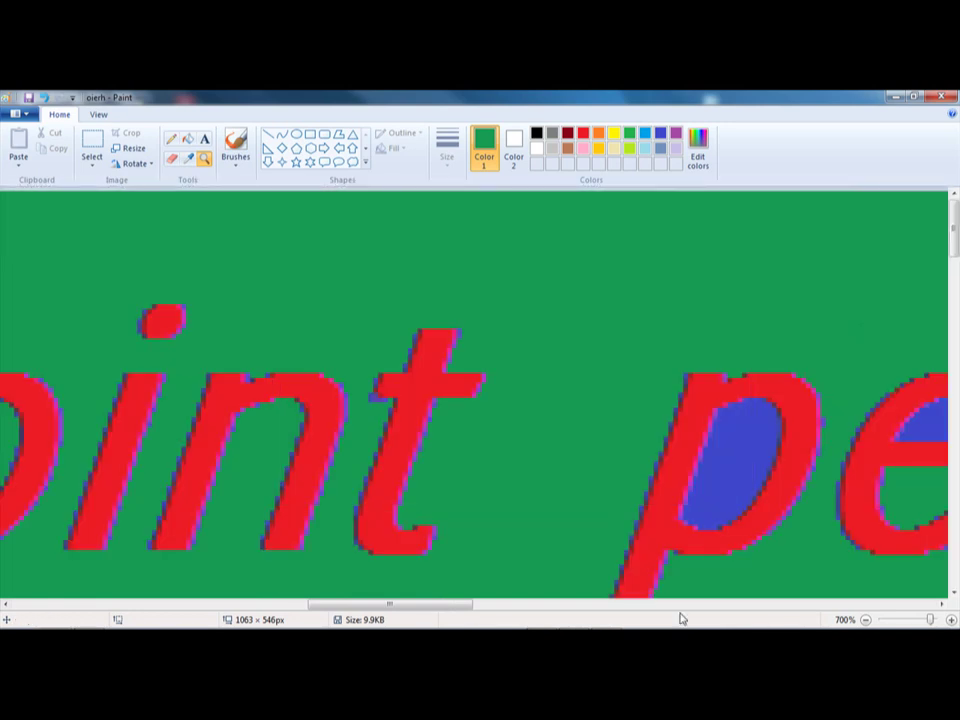
pyautogui.click(866, 620)
pyautogui.click(866, 620)
pyautogui.click(866, 620)
pyautogui.click(866, 620)
pyautogui.click(866, 620)
pyautogui.click(866, 620)
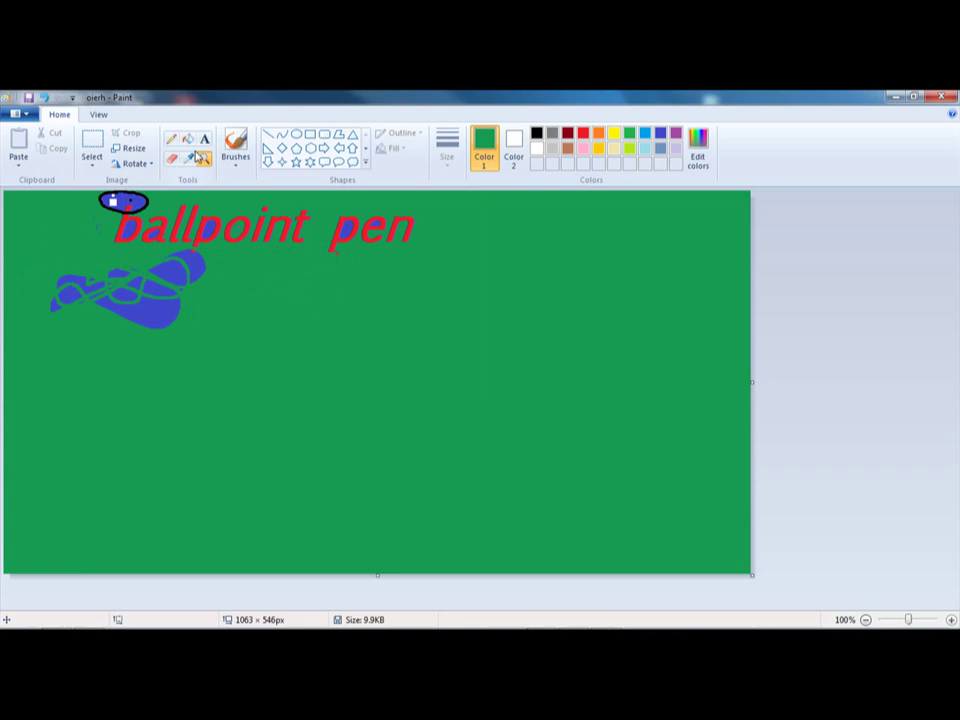
# Choose the plain Brush and zoom the canvas to 300%
pyautogui.click(236, 160)
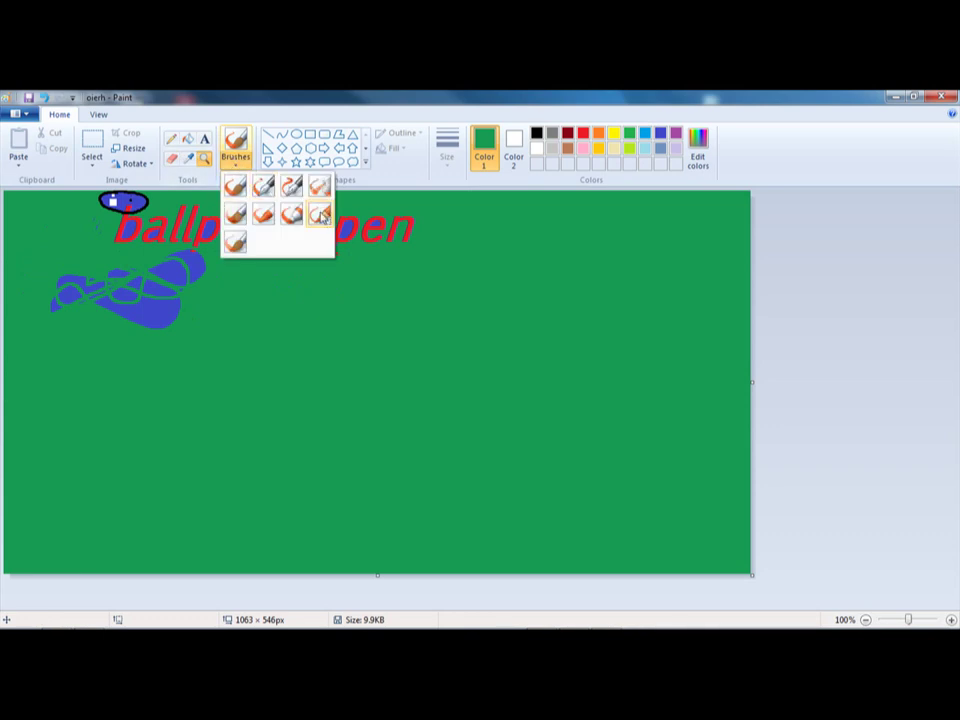
pyautogui.click(234, 188)
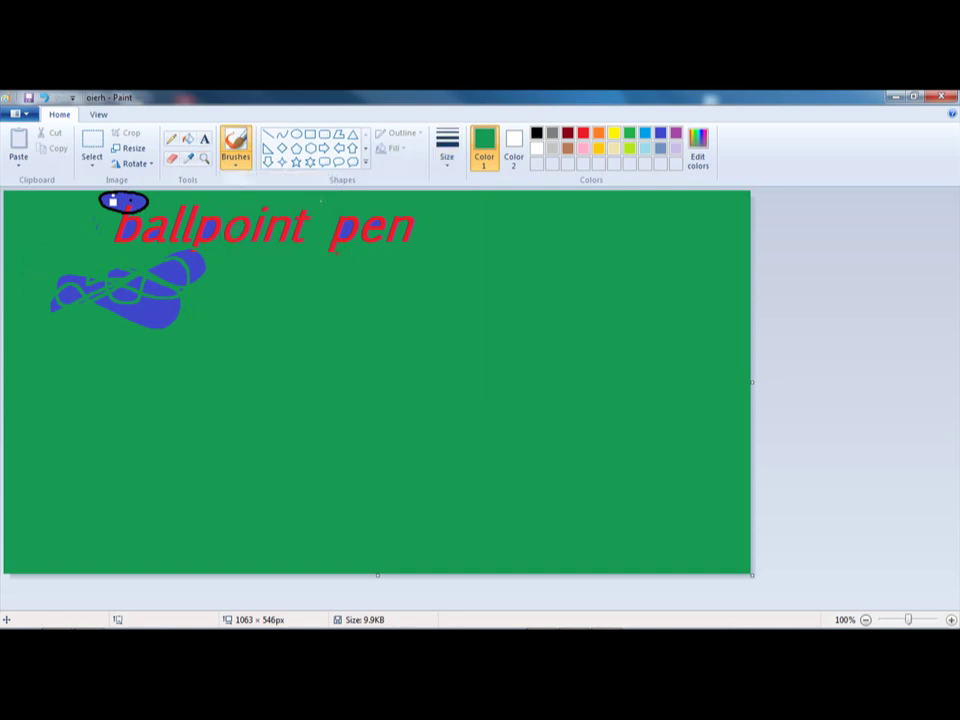
pyautogui.click(98, 115)
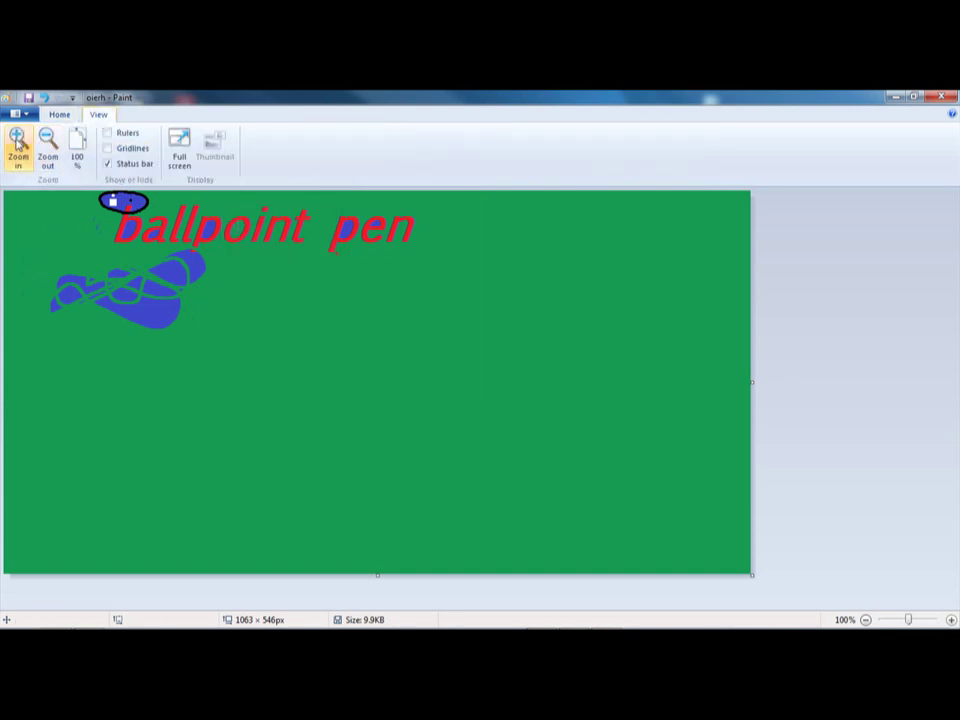
pyautogui.click(18, 143)
pyautogui.click(18, 143)
pyautogui.click(62, 114)
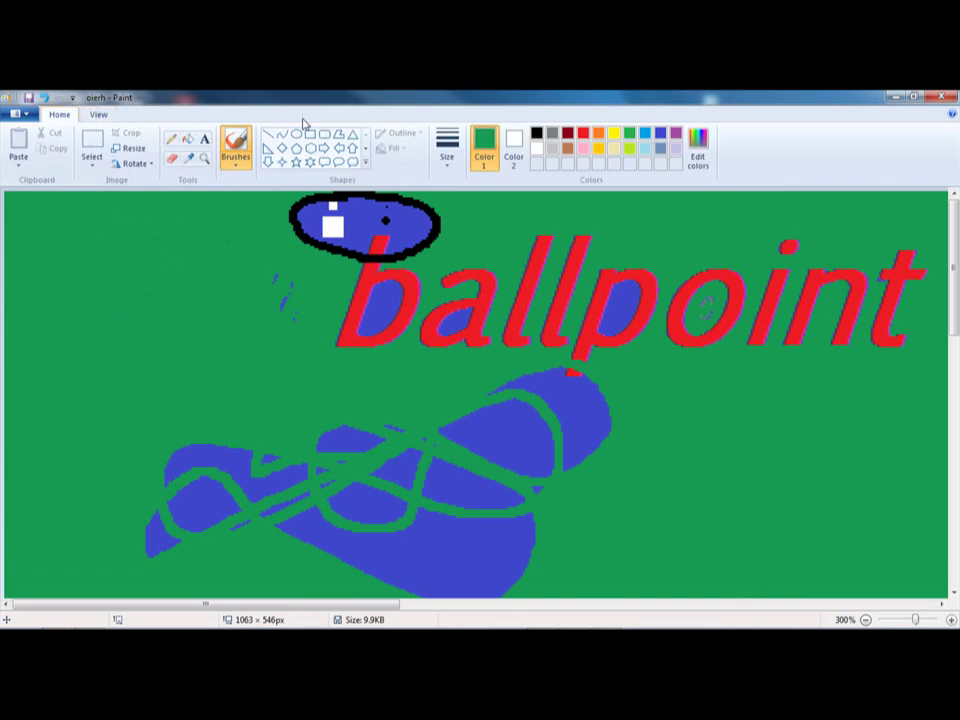
# Paint a thickest-size dark-red diagonal brush stroke in the empty top-left area
pyautogui.click(449, 152)
pyautogui.click(489, 285)
pyautogui.click(568, 132)
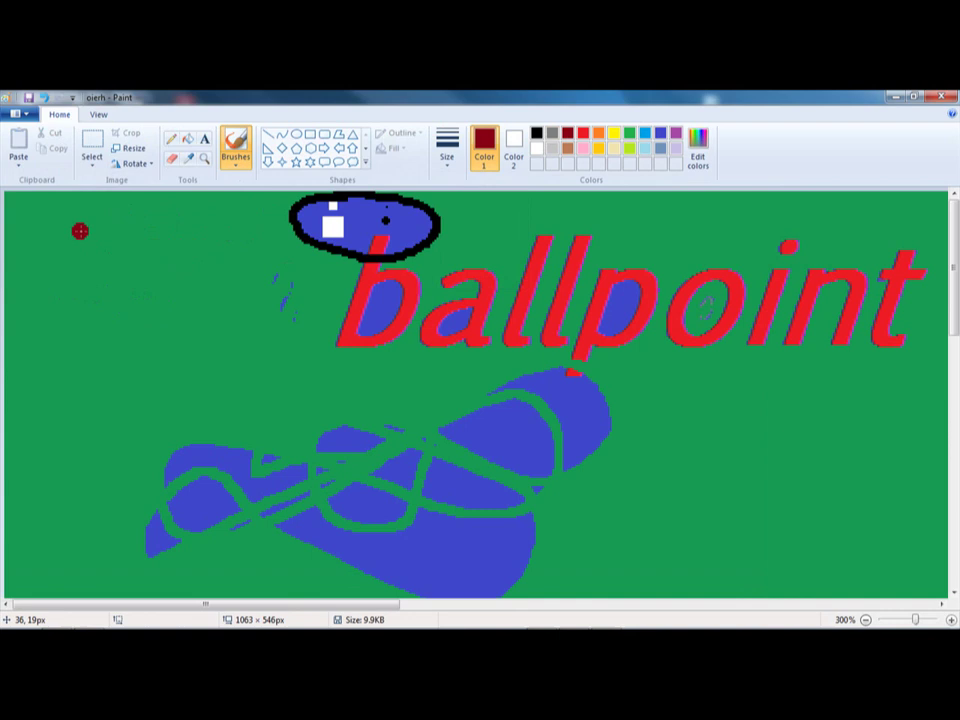
pyautogui.moveTo(81, 230); pyautogui.dragTo(167, 314)
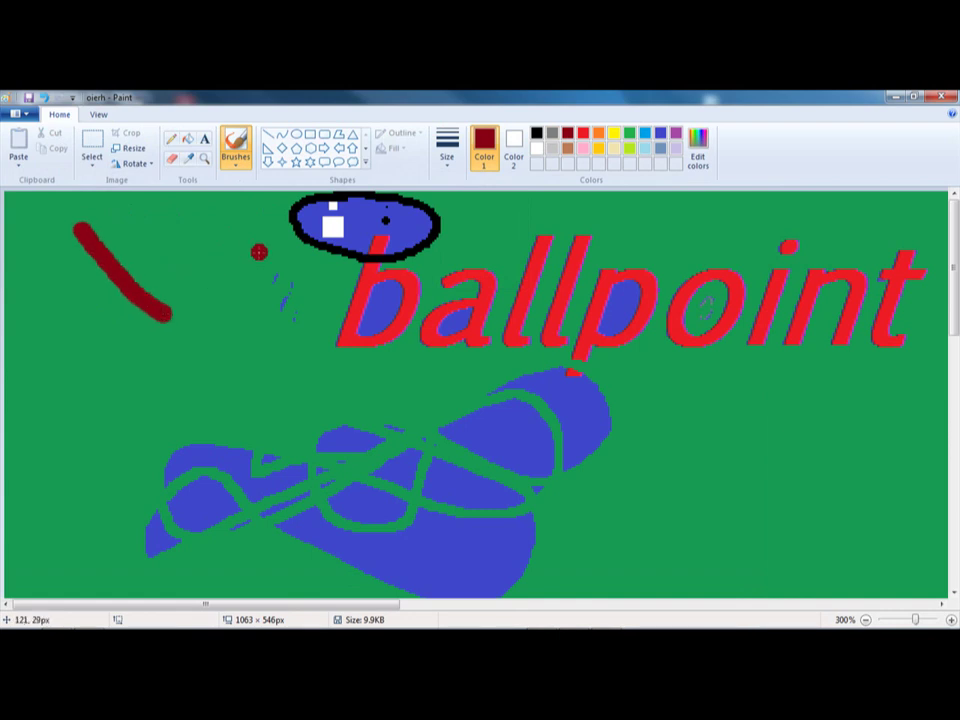
pyautogui.click(236, 163)
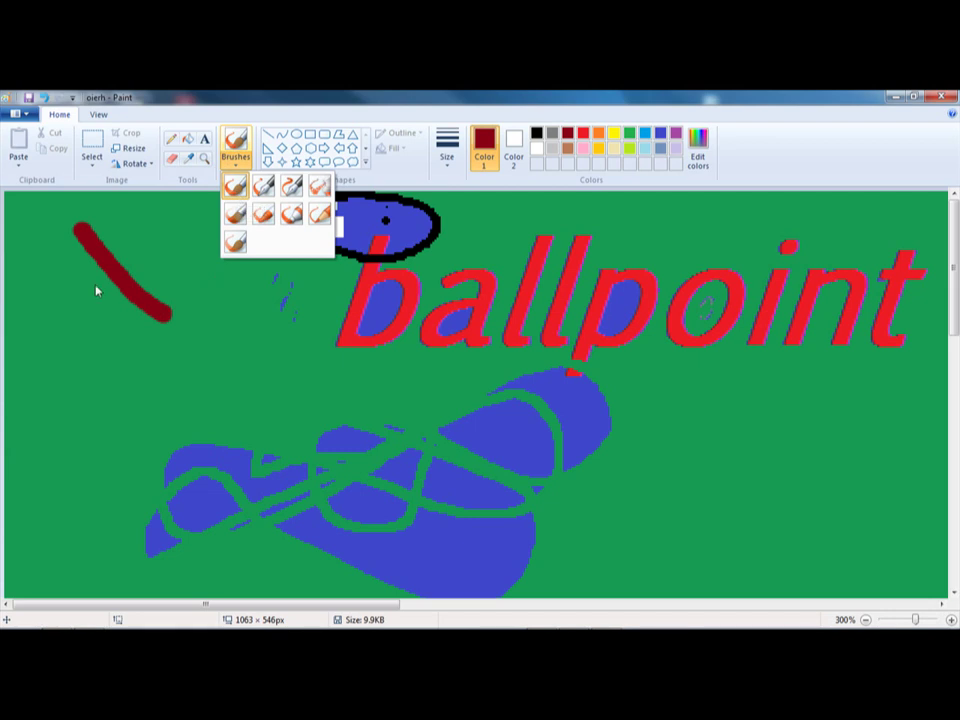
pyautogui.click(130, 162)
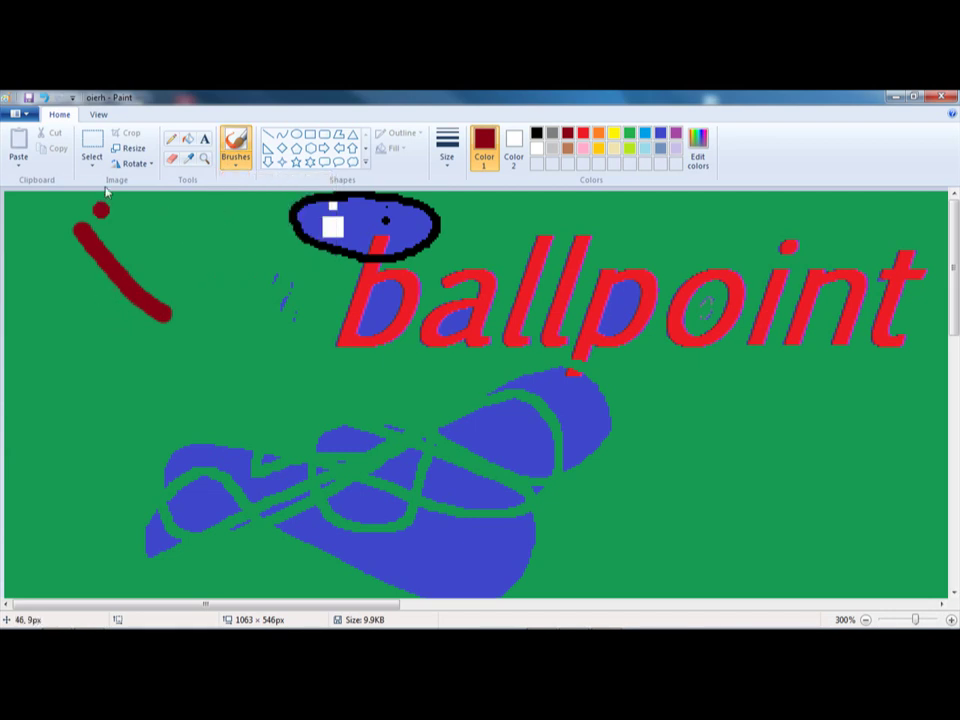
# Zoom to 700% and brush a short vertical dark-red stroke by the ellipse, undoing stray dots
pyautogui.click(98, 114)
pyautogui.click(18, 145)
pyautogui.click(18, 145)
pyautogui.click(18, 142)
pyautogui.click(18, 142)
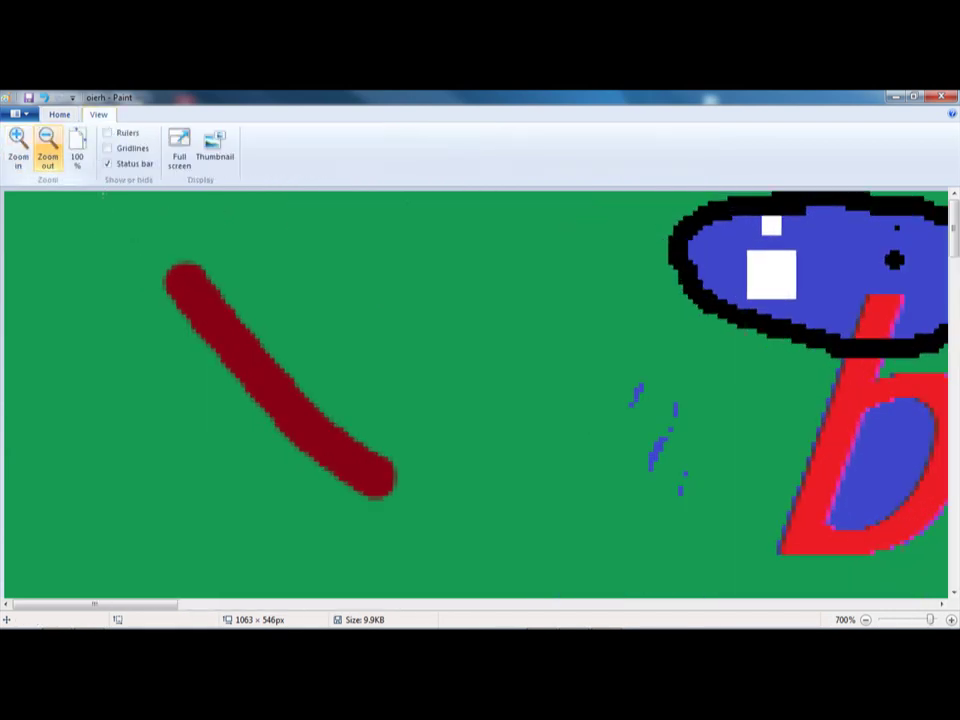
pyautogui.click(452, 276)
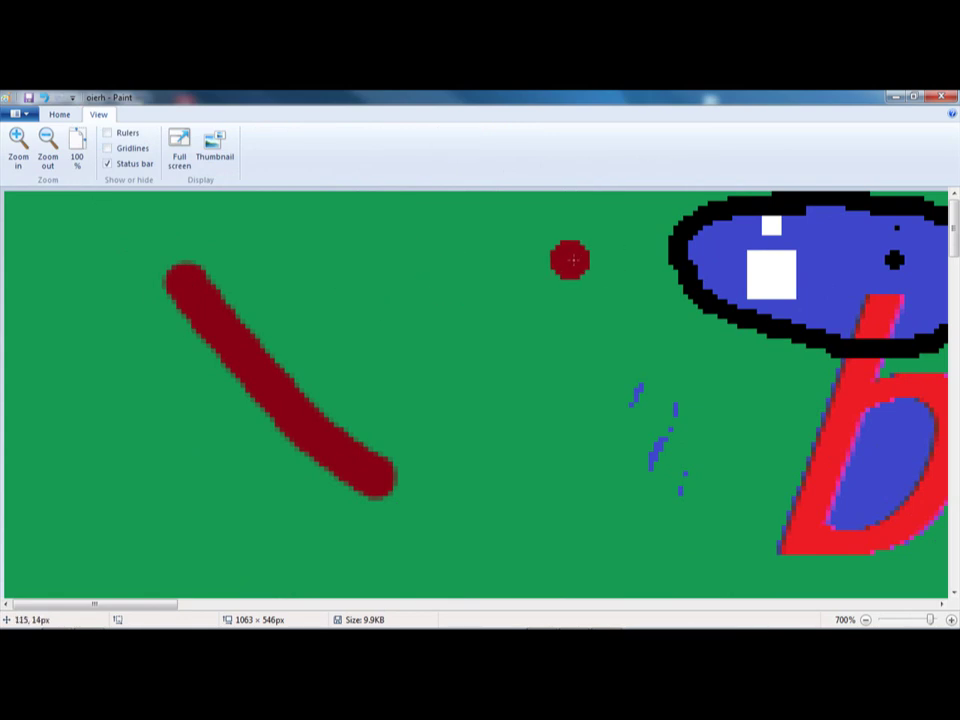
pyautogui.moveTo(658, 238)
pyautogui.mouseDown()
pyautogui.moveTo(660, 292)
pyautogui.moveTo(683, 310)
pyautogui.mouseUp()
pyautogui.hotkey('ctrl', 'z')
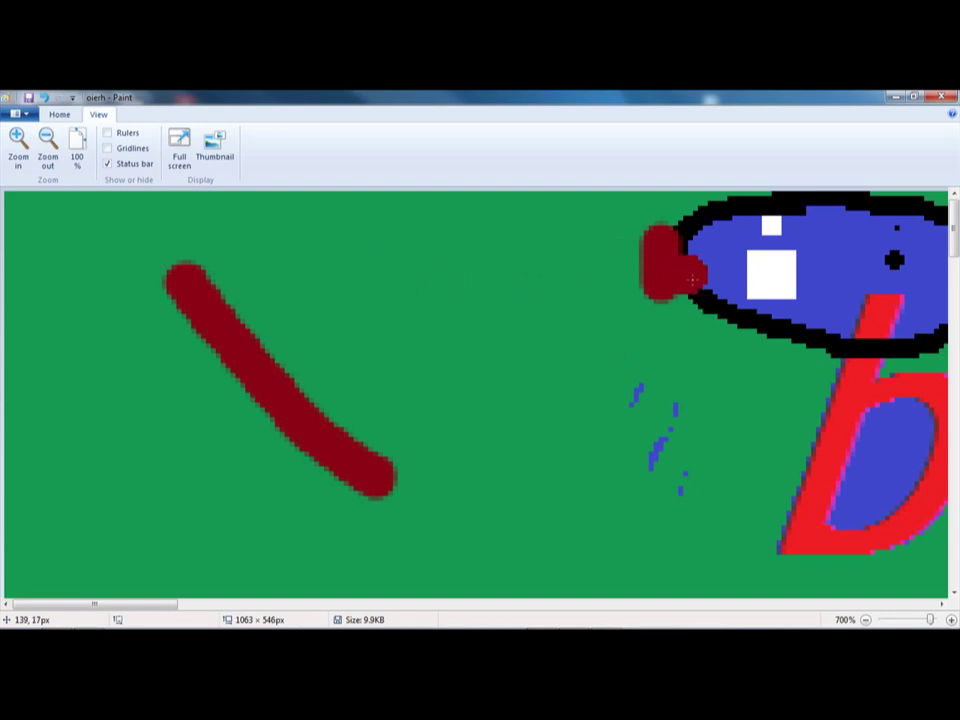
pyautogui.click(640, 334)
pyautogui.hotkey('ctrl', 'z')
# Scribble a thin dark-red Pencil mark just left of the oval
pyautogui.click(60, 115)
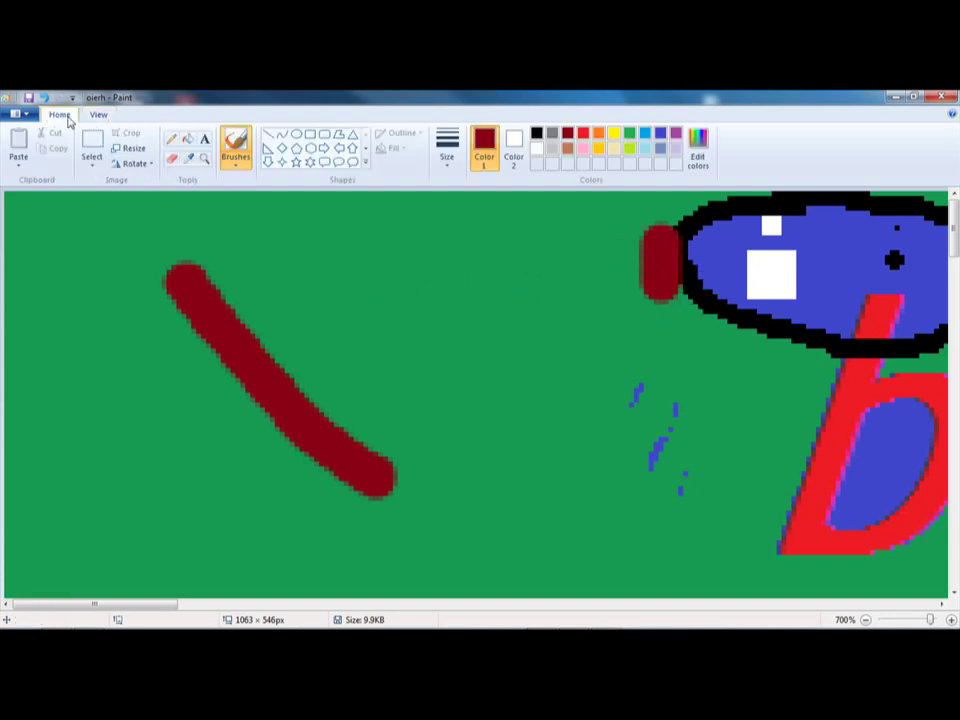
pyautogui.click(171, 140)
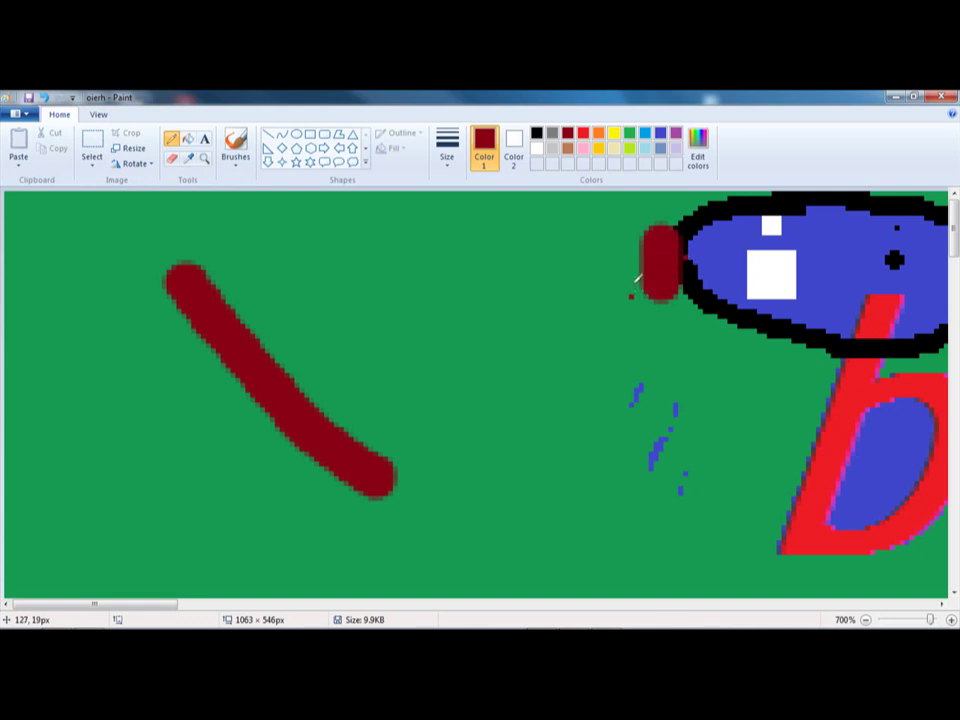
pyautogui.moveTo(619, 264); pyautogui.dragTo(605, 286)
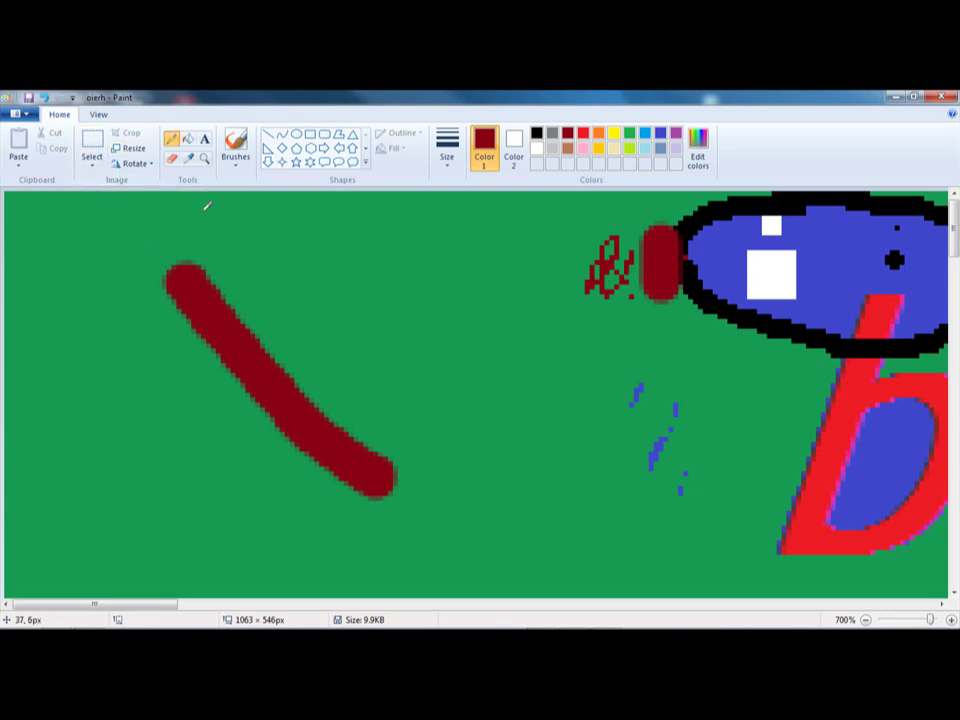
pyautogui.click(236, 160)
# Draw dark-red Calligraphy bars, then a caret shape with another brush type
pyautogui.click(262, 188)
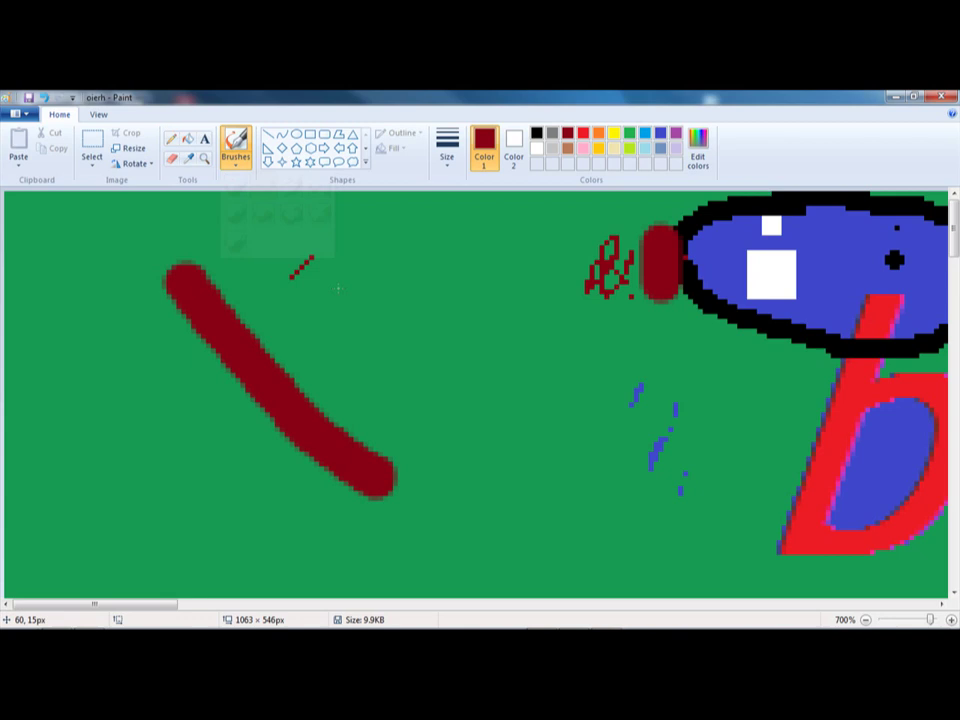
pyautogui.moveTo(340, 266)
pyautogui.mouseDown()
pyautogui.moveTo(425, 314)
pyautogui.moveTo(368, 252)
pyautogui.moveTo(492, 260)
pyautogui.mouseUp()
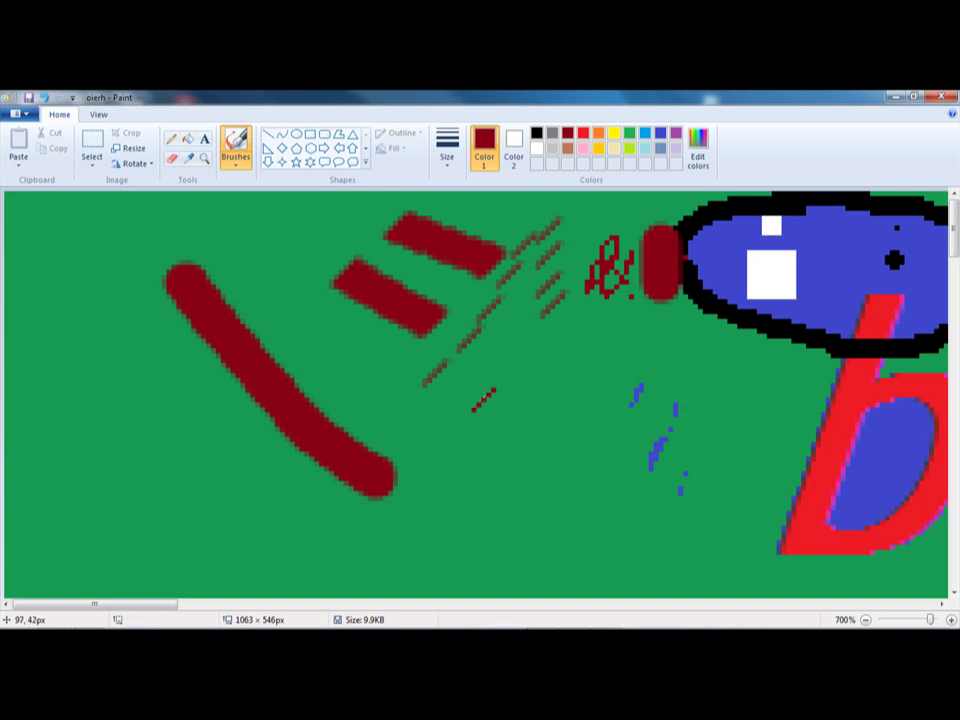
pyautogui.moveTo(500, 366); pyautogui.dragTo(447, 443)
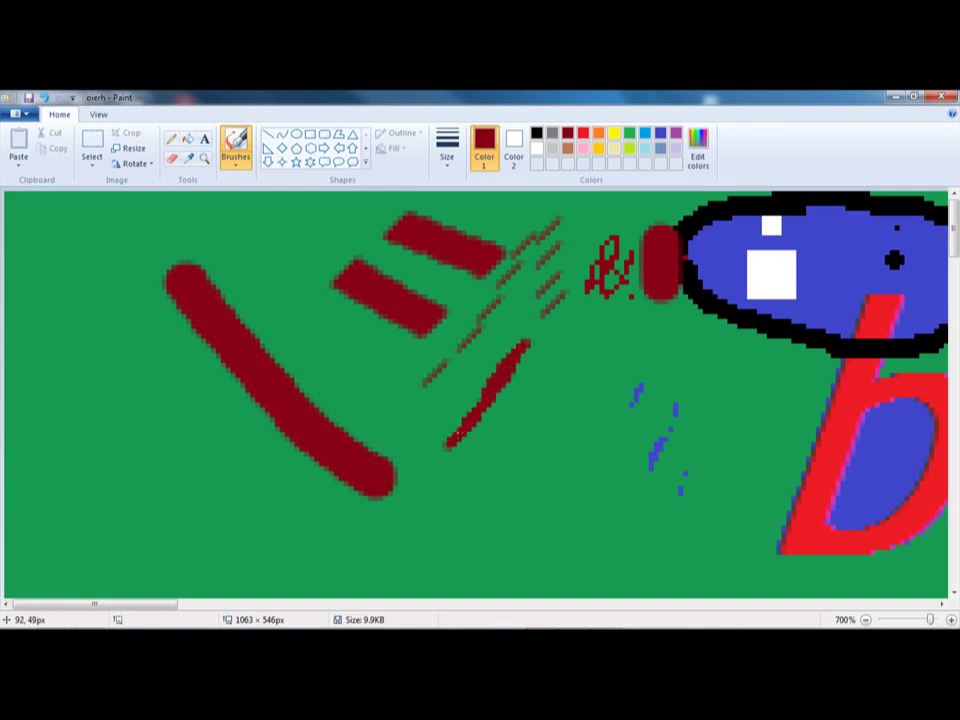
pyautogui.click(236, 160)
pyautogui.click(276, 186)
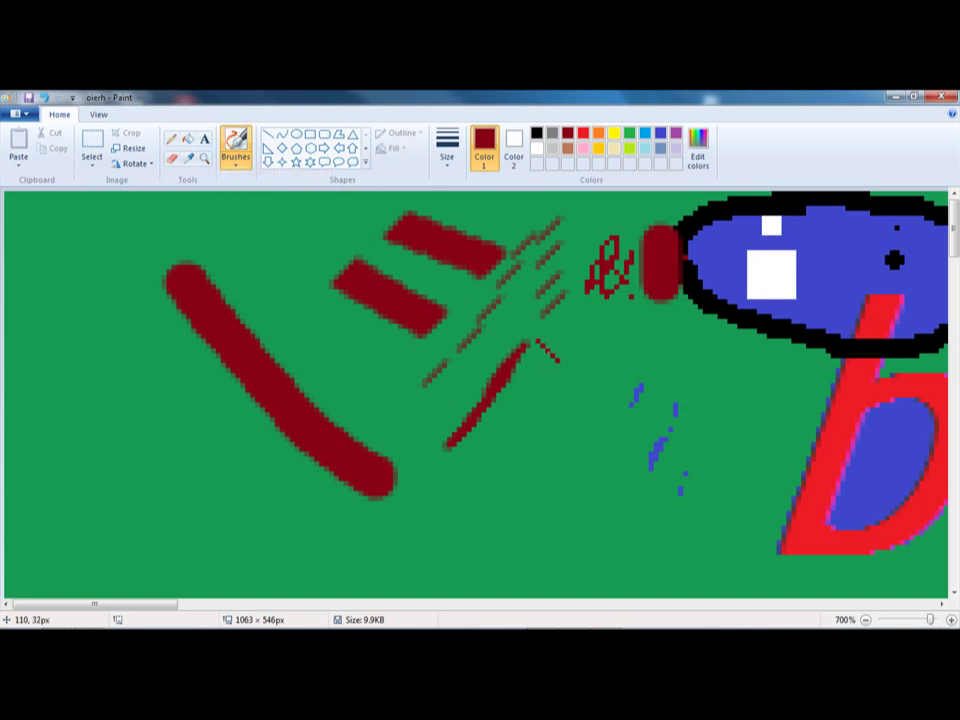
pyautogui.moveTo(562, 378); pyautogui.dragTo(607, 449)
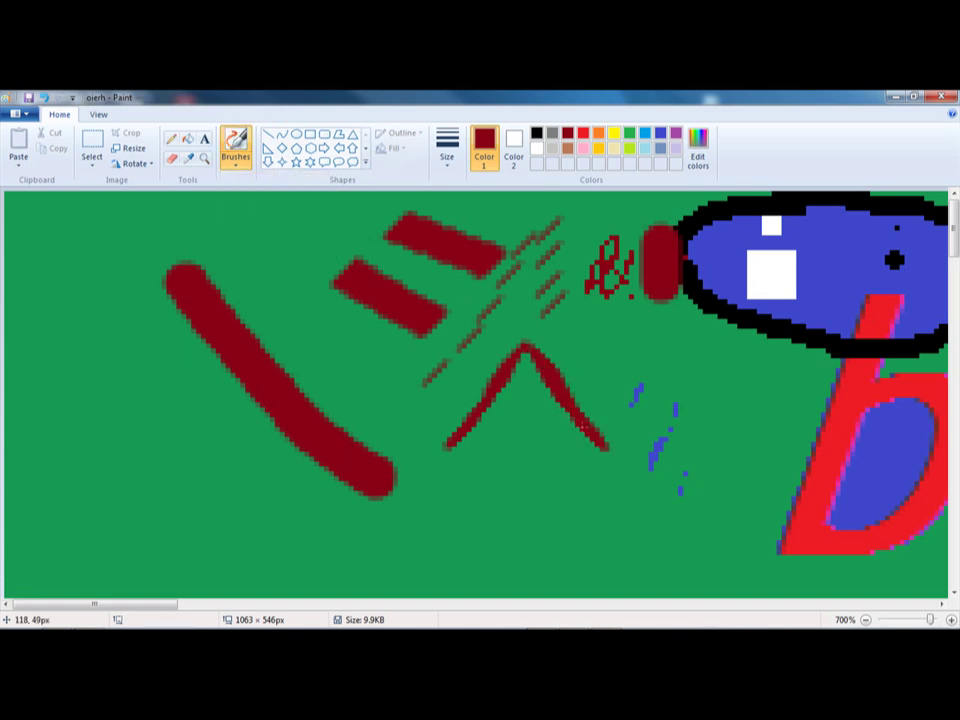
# Spray a dark-red Airbrush loop around the left red bar
pyautogui.click(236, 157)
pyautogui.click(318, 188)
pyautogui.moveTo(325, 218)
pyautogui.mouseDown()
pyautogui.moveTo(150, 262)
pyautogui.moveTo(505, 368)
pyautogui.moveTo(320, 300)
pyautogui.moveTo(240, 226)
pyautogui.mouseUp()
# Pick a thicker Airbrush size and spray about ten sparse and dense dark-red clusters across the green
pyautogui.scroll(-5, 523, 316)
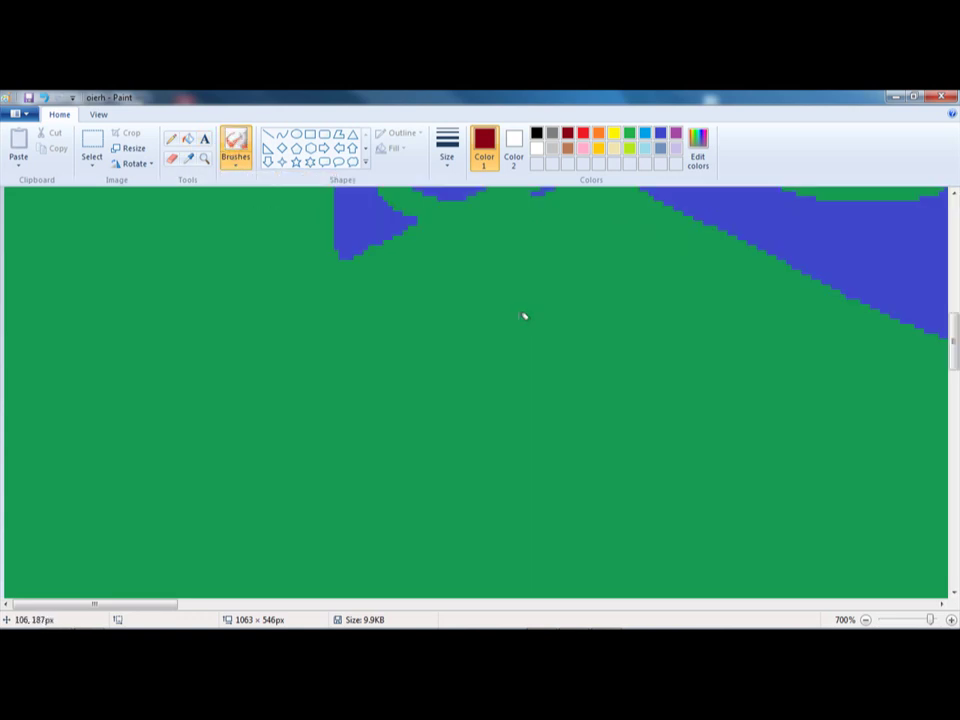
pyautogui.click(448, 152)
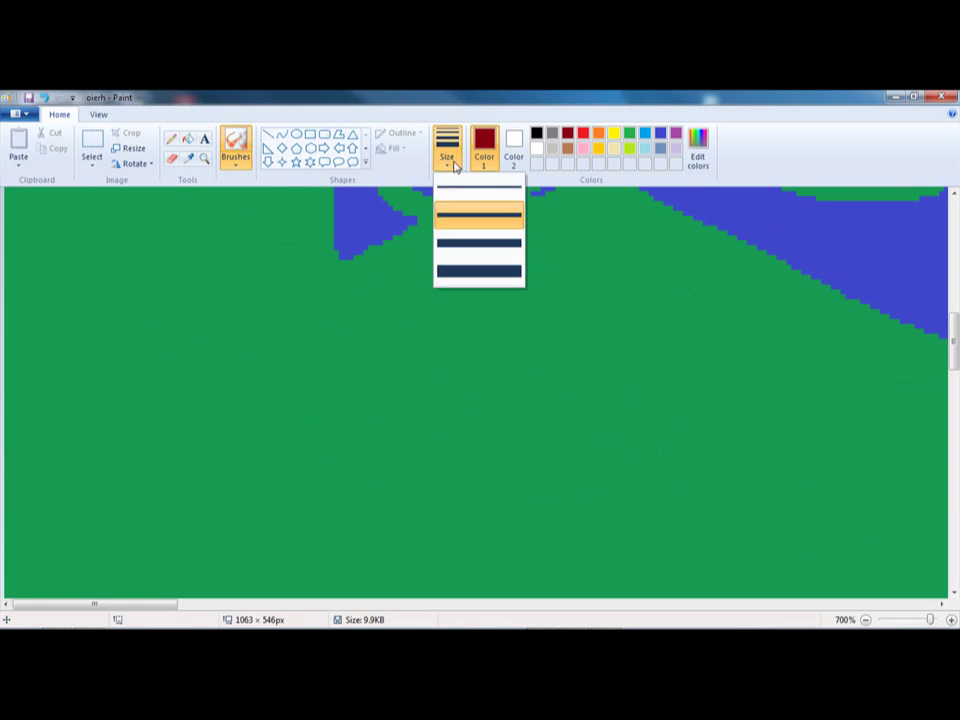
pyautogui.click(477, 257)
pyautogui.moveTo(445, 310); pyautogui.dragTo(446, 310)
pyautogui.moveTo(270, 298); pyautogui.dragTo(270, 297)
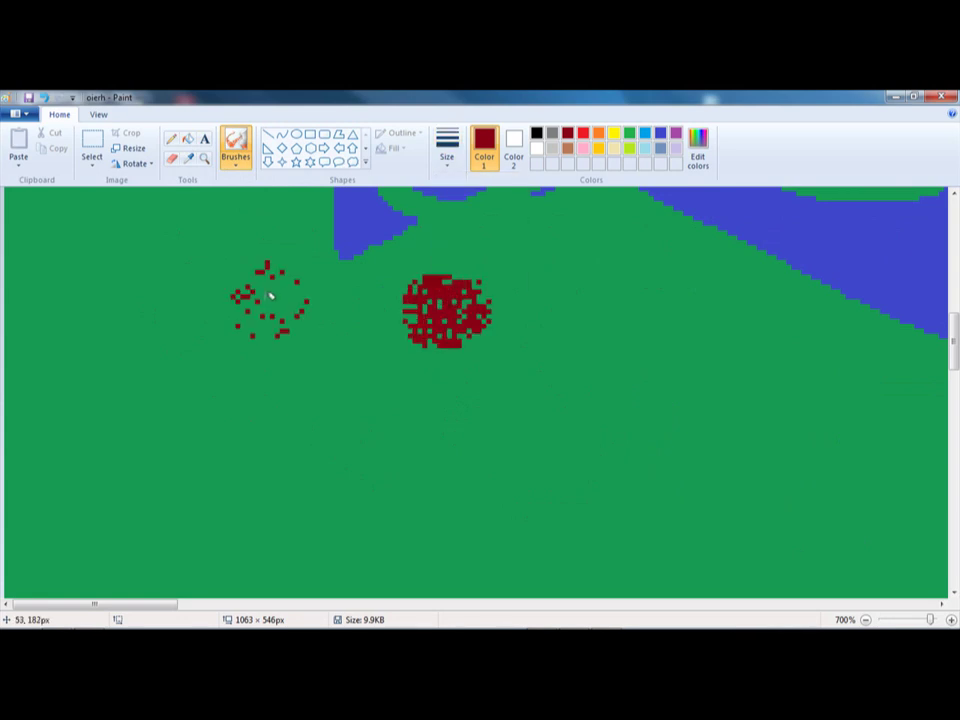
pyautogui.moveTo(701, 371); pyautogui.dragTo(701, 371)
pyautogui.moveTo(566, 368); pyautogui.dragTo(573, 365)
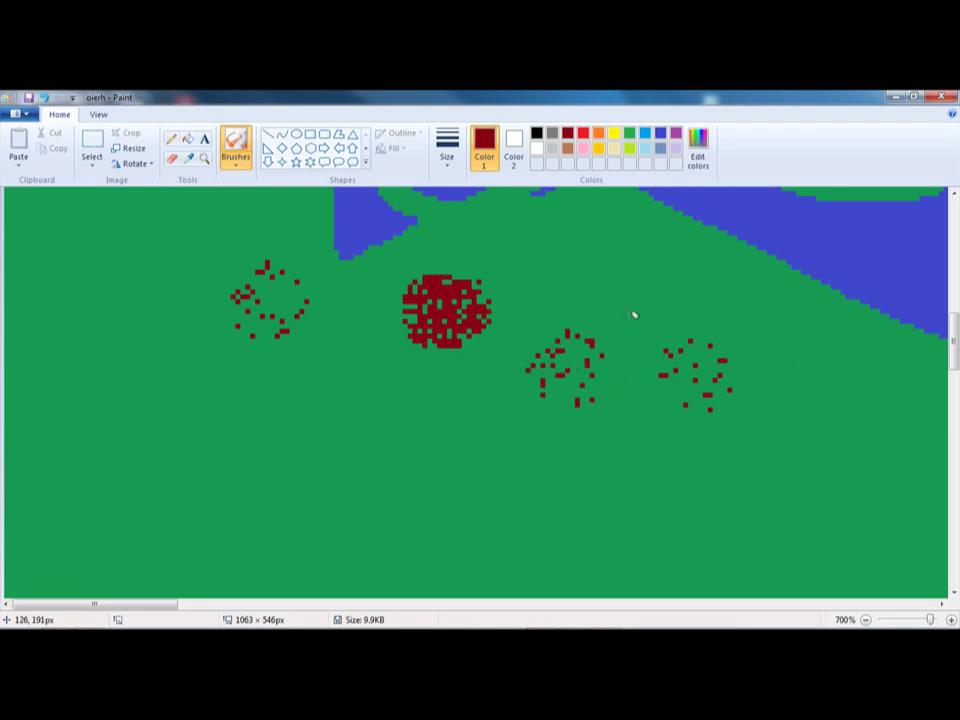
pyautogui.moveTo(640, 289); pyautogui.dragTo(641, 288)
pyautogui.moveTo(484, 468); pyautogui.dragTo(488, 466)
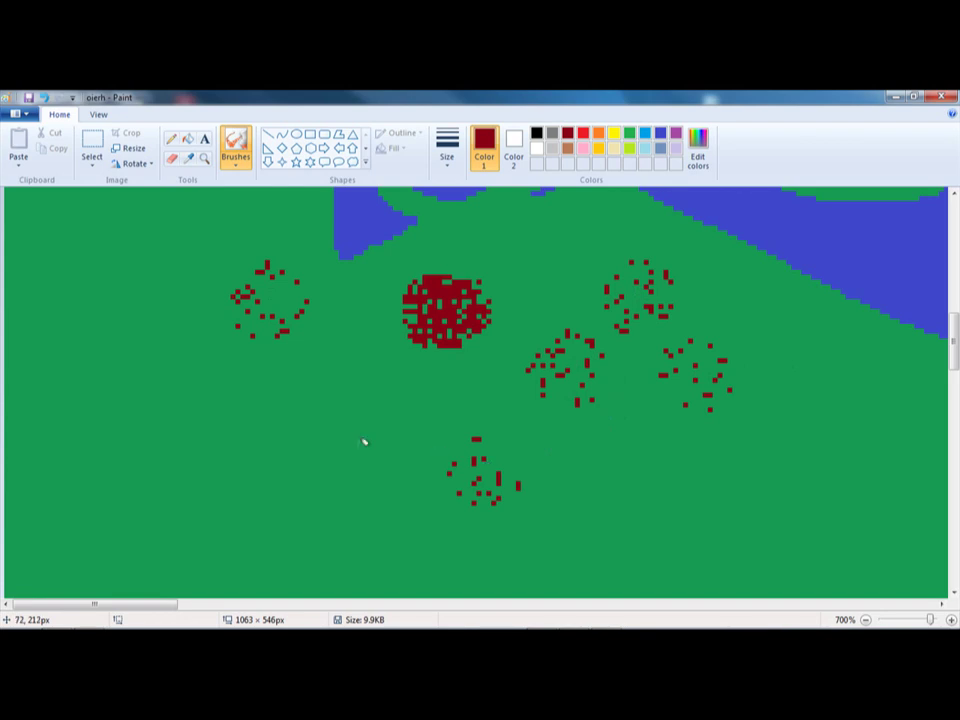
pyautogui.moveTo(296, 401); pyautogui.dragTo(296, 401)
pyautogui.moveTo(66, 300); pyautogui.dragTo(66, 297)
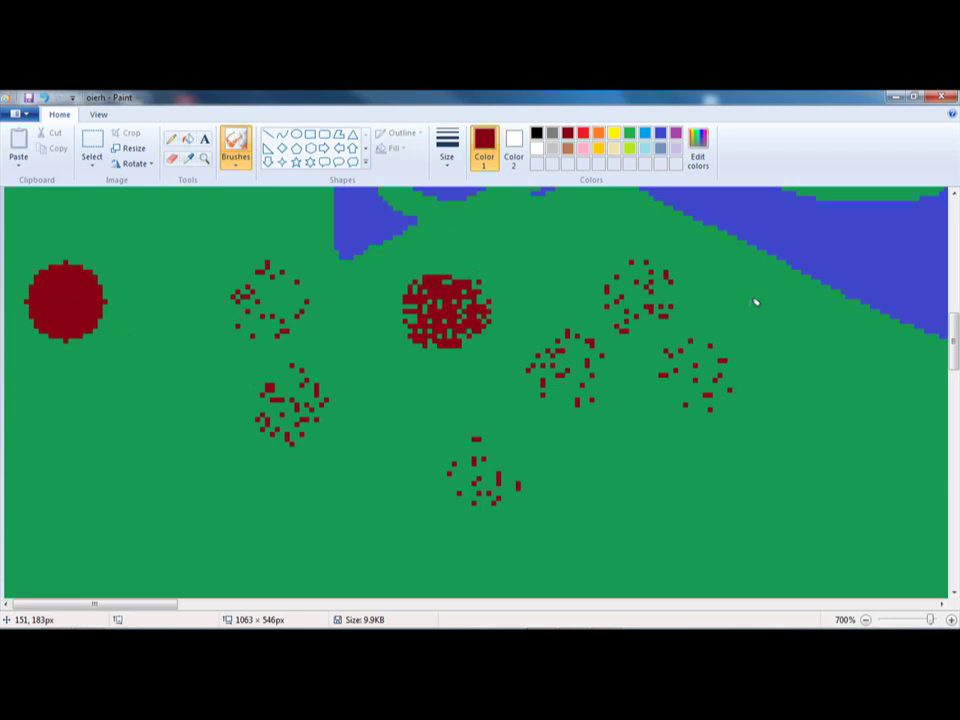
pyautogui.moveTo(774, 286); pyautogui.dragTo(774, 286)
pyautogui.moveTo(541, 250); pyautogui.dragTo(537, 250)
# Draw a Pencil face outline and spray two Airbrush cheeks inside it
pyautogui.scroll(6, 477, 270)
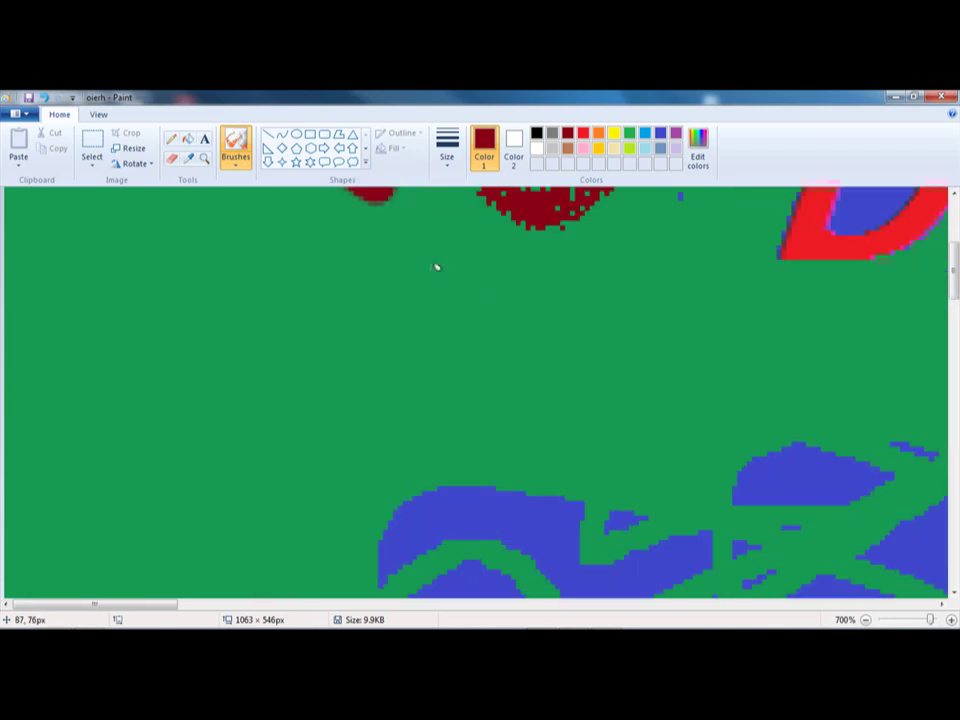
pyautogui.click(171, 138)
pyautogui.moveTo(226, 264)
pyautogui.mouseDown()
pyautogui.moveTo(128, 500)
pyautogui.moveTo(306, 408)
pyautogui.moveTo(222, 267)
pyautogui.mouseUp()
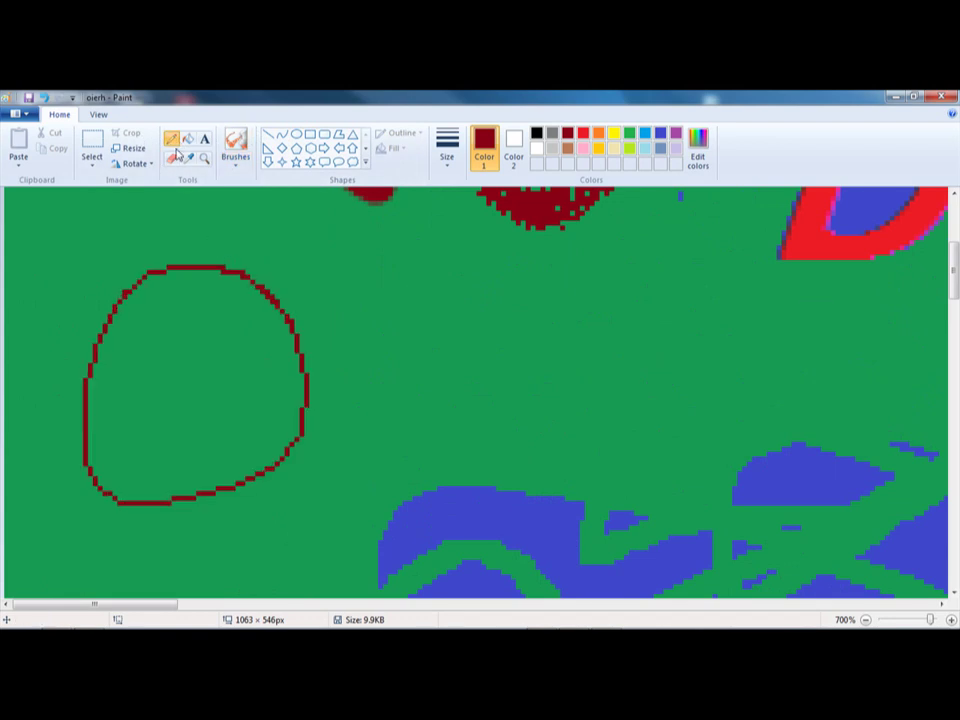
pyautogui.click(232, 147)
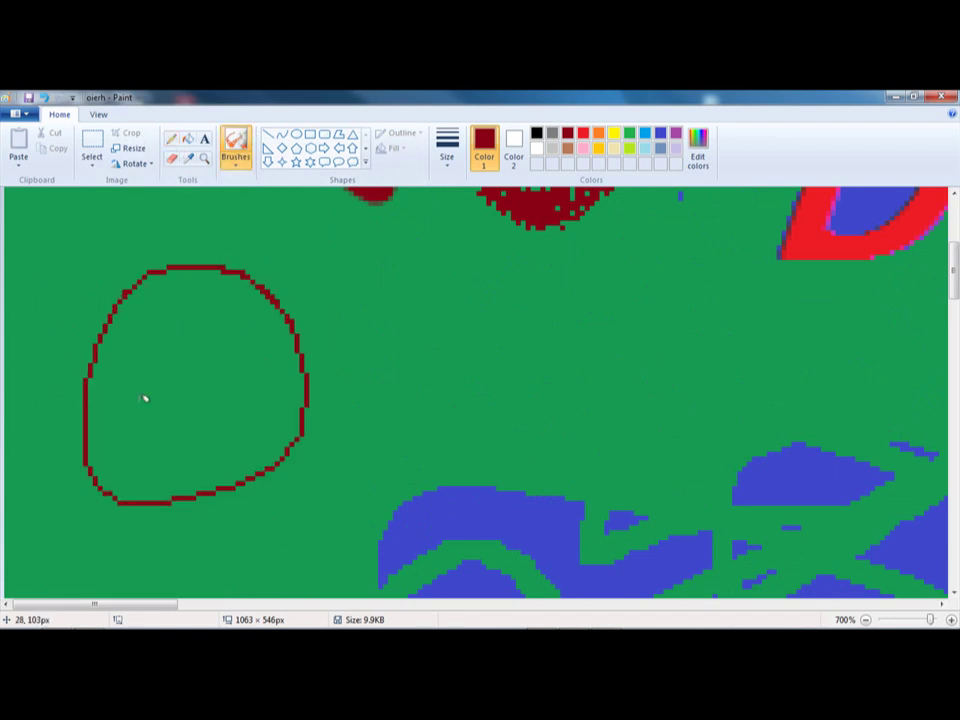
pyautogui.moveTo(120, 395); pyautogui.dragTo(115, 402)
pyautogui.moveTo(238, 379); pyautogui.dragTo(253, 383)
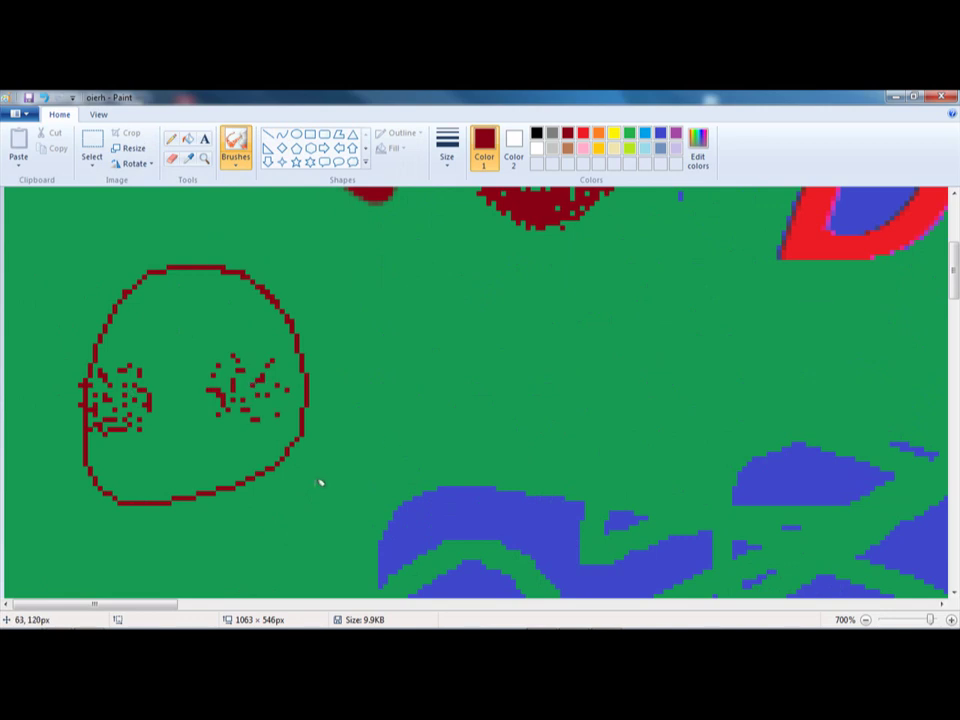
# Pencil in eyes, mouth, nose, letters D and C and a slash, then undo the recent strokes
pyautogui.click(173, 141)
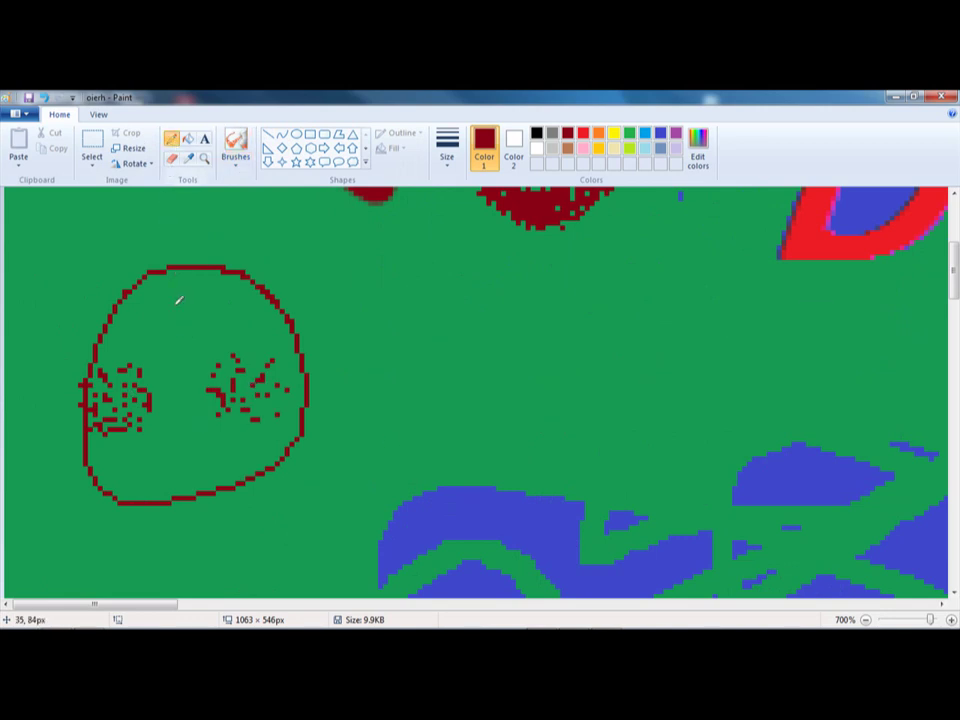
pyautogui.moveTo(178, 300)
pyautogui.mouseDown()
pyautogui.moveTo(145, 356)
pyautogui.moveTo(180, 320)
pyautogui.moveTo(206, 321)
pyautogui.moveTo(191, 348)
pyautogui.mouseUp()
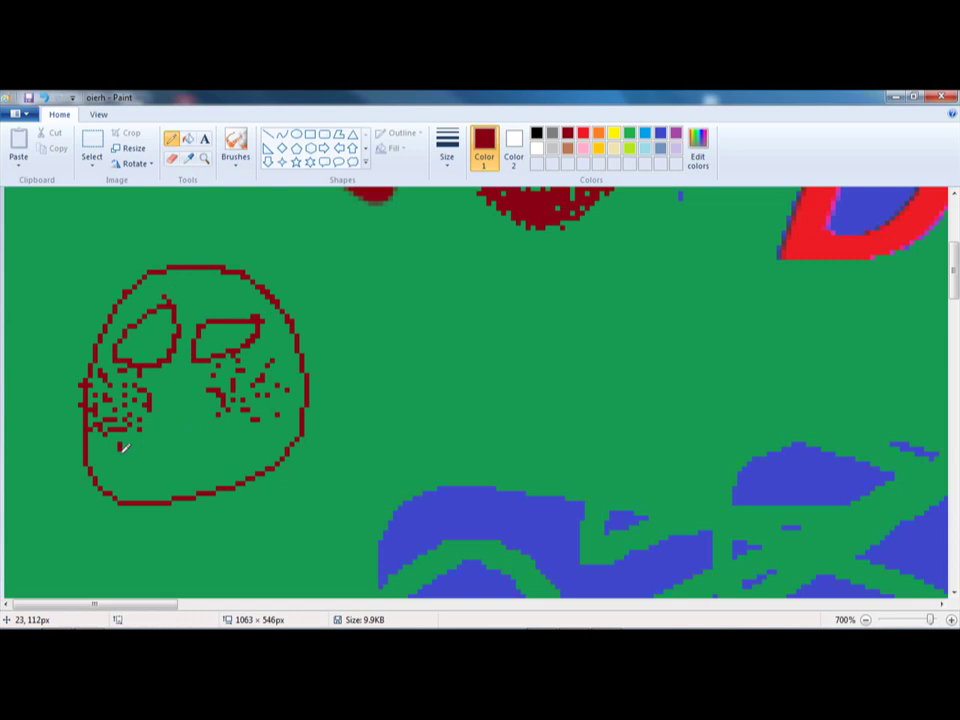
pyautogui.moveTo(120, 447); pyautogui.dragTo(199, 426)
pyautogui.moveTo(172, 375); pyautogui.dragTo(183, 405)
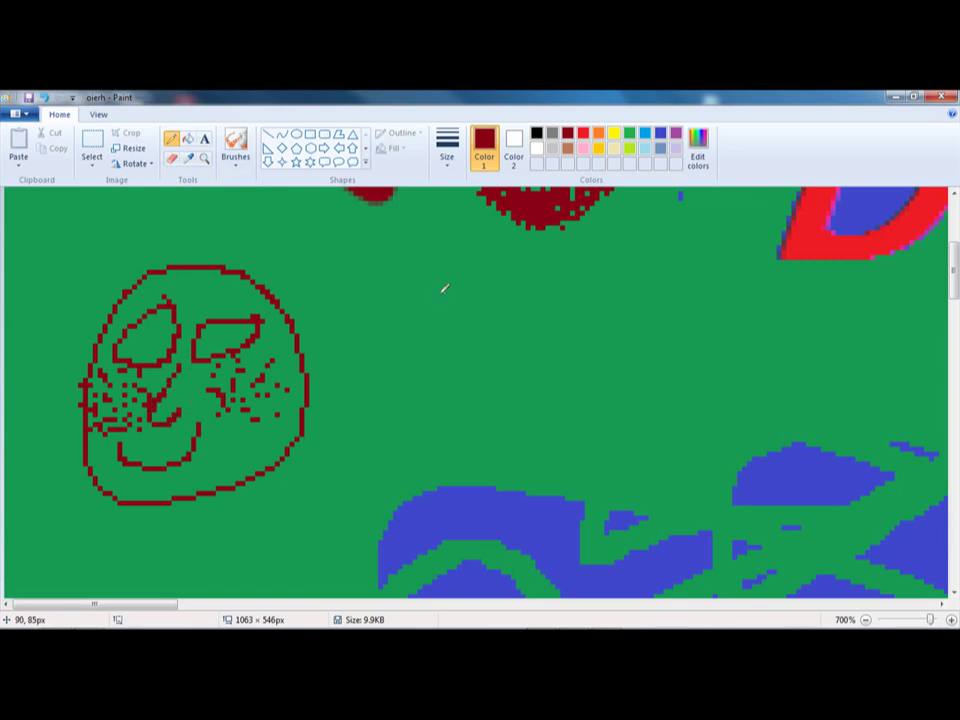
pyautogui.moveTo(325, 284)
pyautogui.mouseDown()
pyautogui.moveTo(370, 257)
pyautogui.moveTo(352, 226)
pyautogui.mouseUp()
pyautogui.moveTo(470, 256)
pyautogui.mouseDown()
pyautogui.moveTo(425, 242)
pyautogui.moveTo(476, 308)
pyautogui.mouseUp()
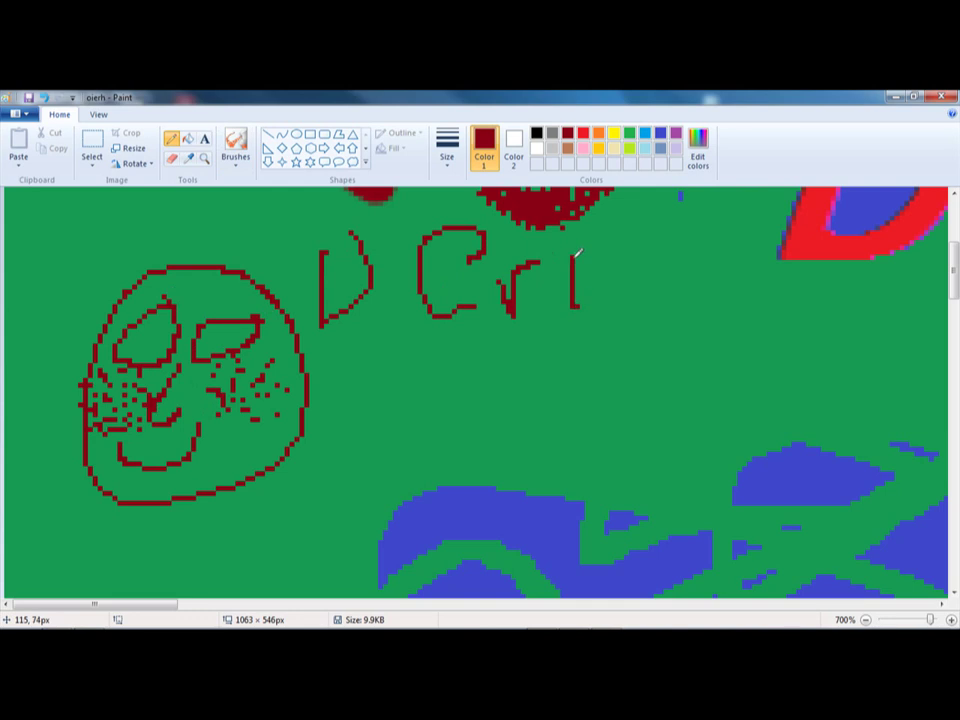
pyautogui.moveTo(657, 266); pyautogui.dragTo(601, 359)
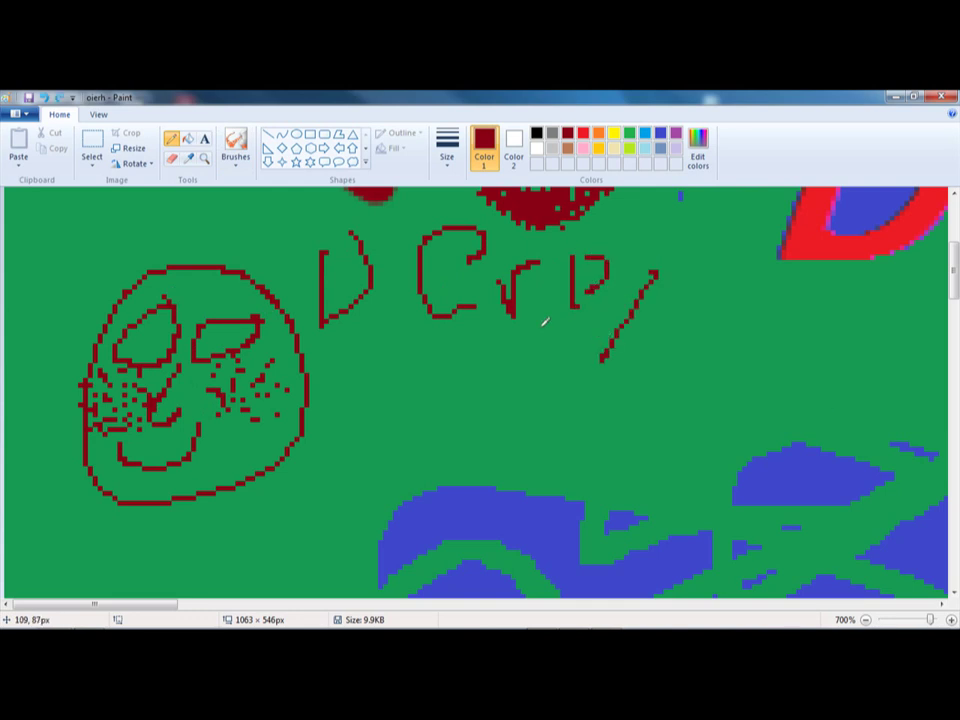
pyautogui.hotkey('ctrl', 'z')
pyautogui.hotkey('ctrl', 'z')
pyautogui.hotkey('ctrl', 'z')
pyautogui.hotkey('ctrl', 'z')
pyautogui.hotkey('ctrl', 'z')
pyautogui.hotkey('ctrl', 'z')
pyautogui.hotkey('ctrl', 'z')
pyautogui.hotkey('ctrl', 'z')
pyautogui.hotkey('ctrl', 'z')
pyautogui.hotkey('ctrl', 'z')
pyautogui.hotkey('ctrl', 'z')
pyautogui.hotkey('ctrl', 'z')
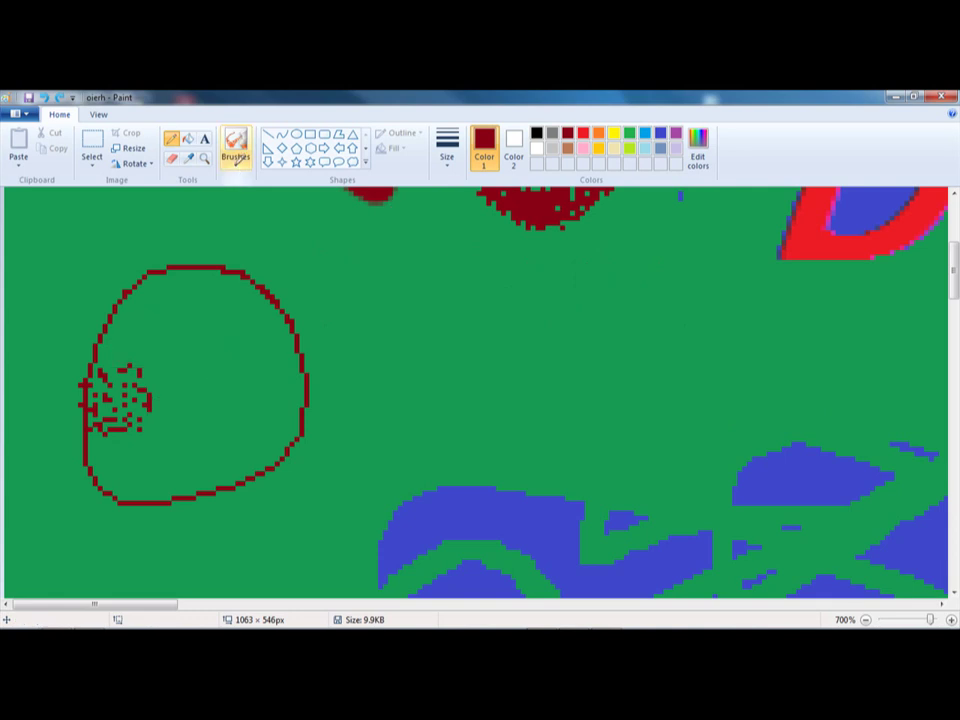
# Undo the remaining face strokes, then paint two soft dark-red strokes with a broad brush
pyautogui.hotkey('ctrl', 'z')
pyautogui.hotkey('ctrl', 'z')
pyautogui.click(236, 158)
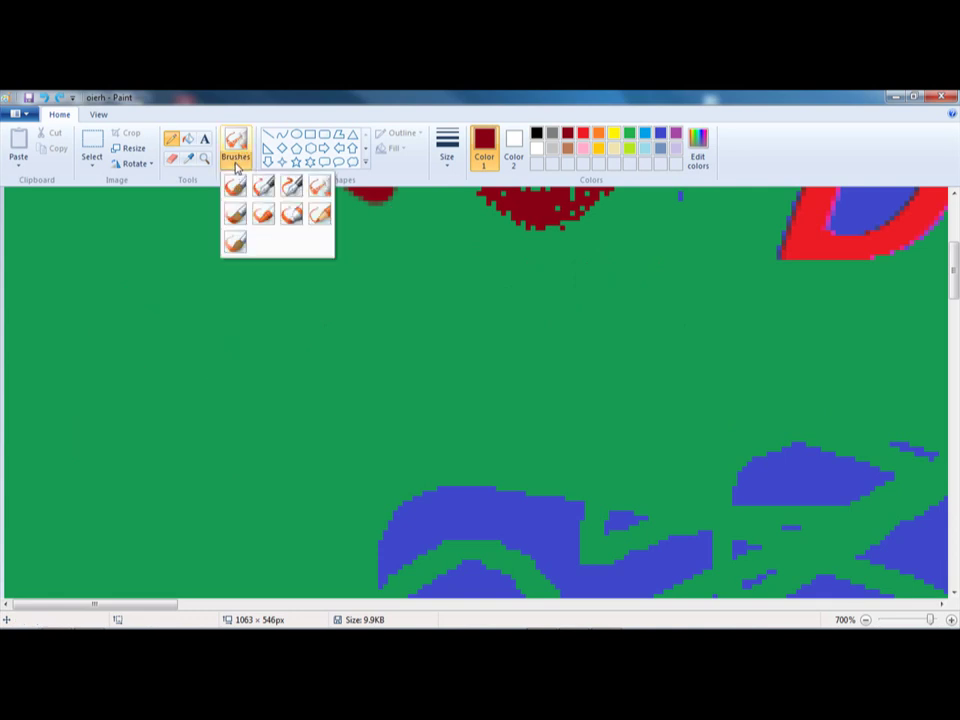
pyautogui.click(235, 213)
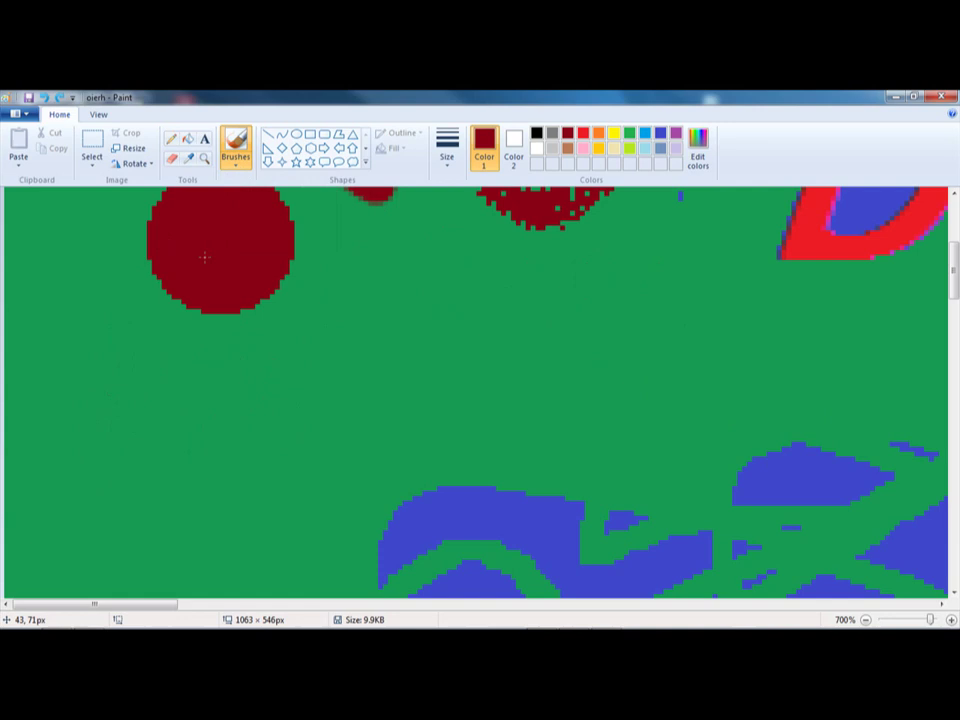
pyautogui.moveTo(184, 318); pyautogui.dragTo(568, 345)
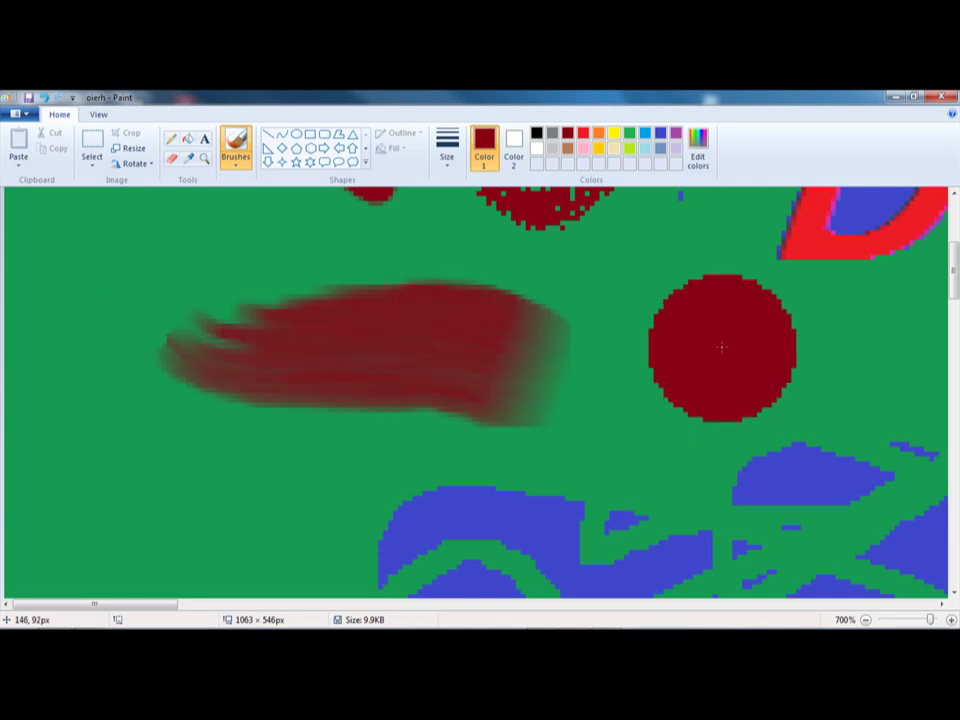
pyautogui.moveTo(722, 347)
pyautogui.mouseDown()
pyautogui.moveTo(544, 410)
pyautogui.moveTo(369, 502)
pyautogui.moveTo(252, 502)
pyautogui.moveTo(255, 492)
pyautogui.moveTo(163, 382)
pyautogui.moveTo(164, 335)
pyautogui.moveTo(522, 489)
pyautogui.moveTo(706, 390)
pyautogui.mouseUp()
pyautogui.scroll(5, 690, 338)
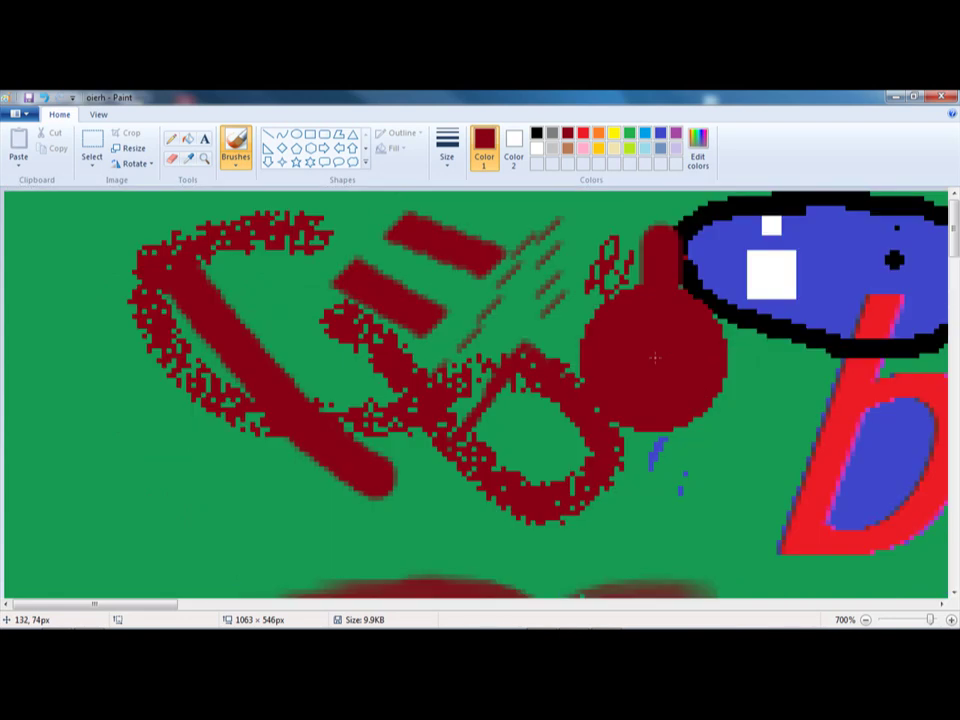
pyautogui.scroll(-10, 610, 340)
pyautogui.scroll(1, 604, 338)
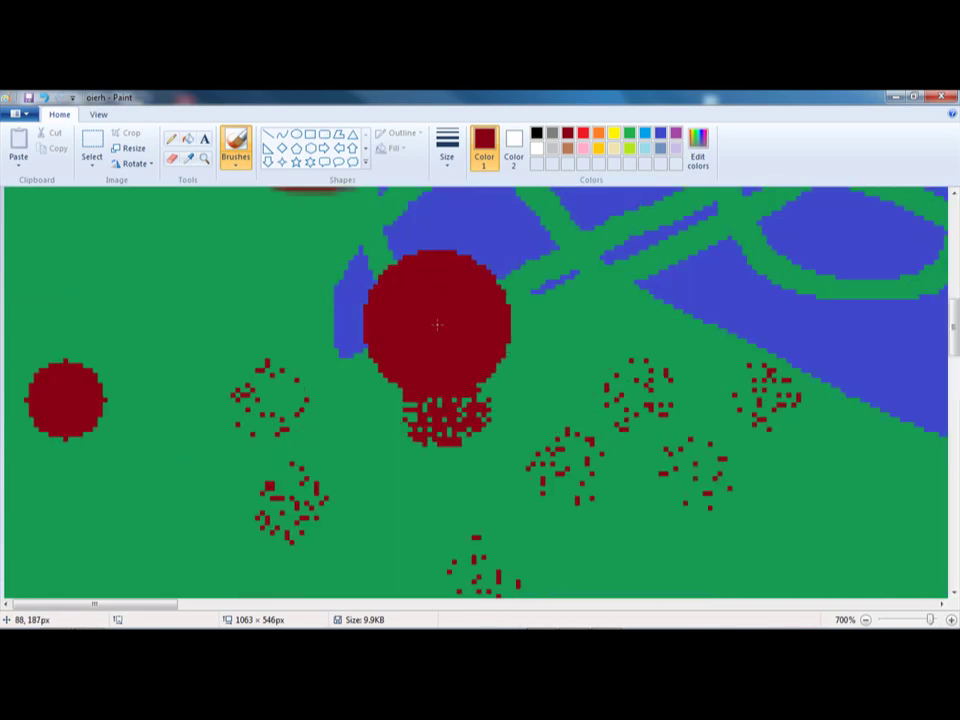
# Sweep several more wide, crossing soft dark-red strokes through the green gaps and lettering
pyautogui.moveTo(293, 321)
pyautogui.mouseDown()
pyautogui.moveTo(494, 277)
pyautogui.moveTo(678, 269)
pyautogui.moveTo(829, 281)
pyautogui.mouseUp()
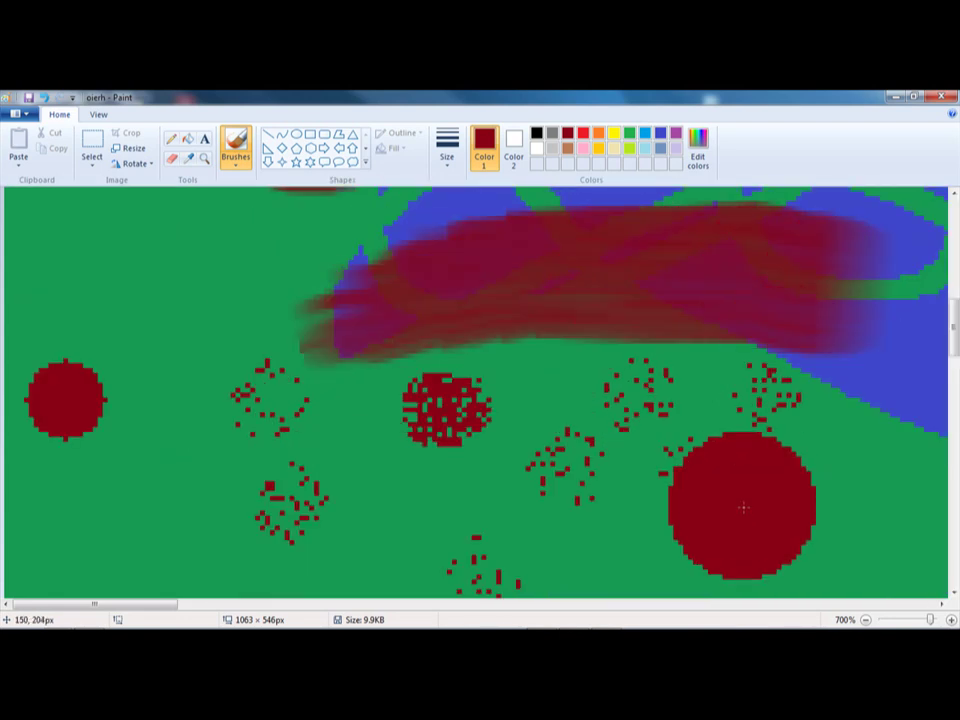
pyautogui.click(695, 472)
pyautogui.moveTo(170, 604); pyautogui.dragTo(303, 604)
pyautogui.moveTo(240, 505); pyautogui.dragTo(640, 200)
pyautogui.moveTo(660, 400); pyautogui.dragTo(75, 245)
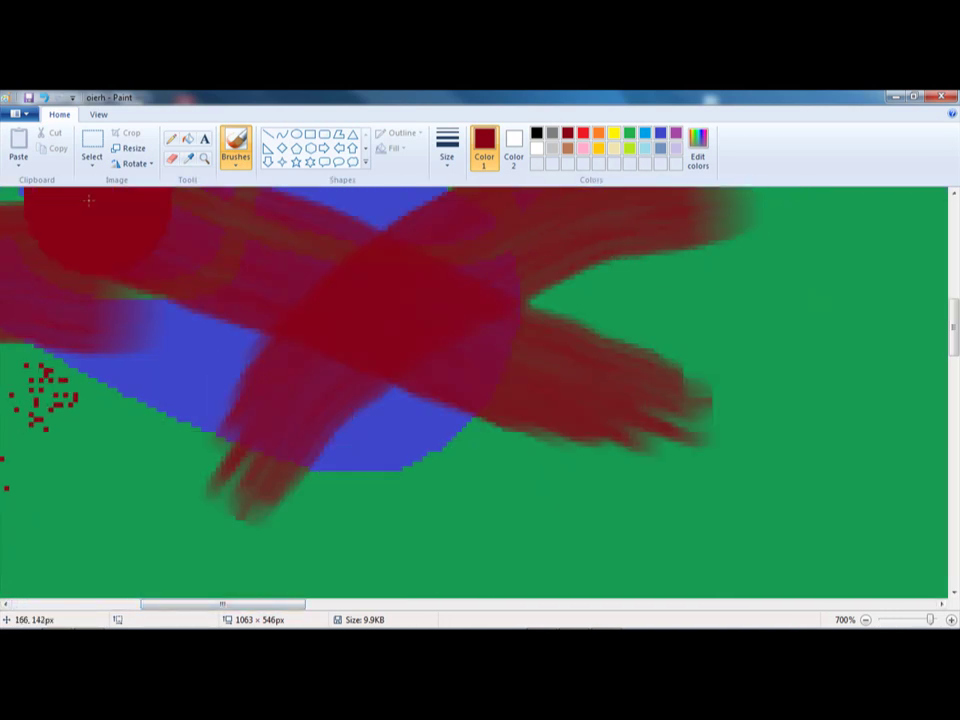
pyautogui.moveTo(515, 490); pyautogui.dragTo(838, 252)
pyautogui.scroll(6, 780, 300)
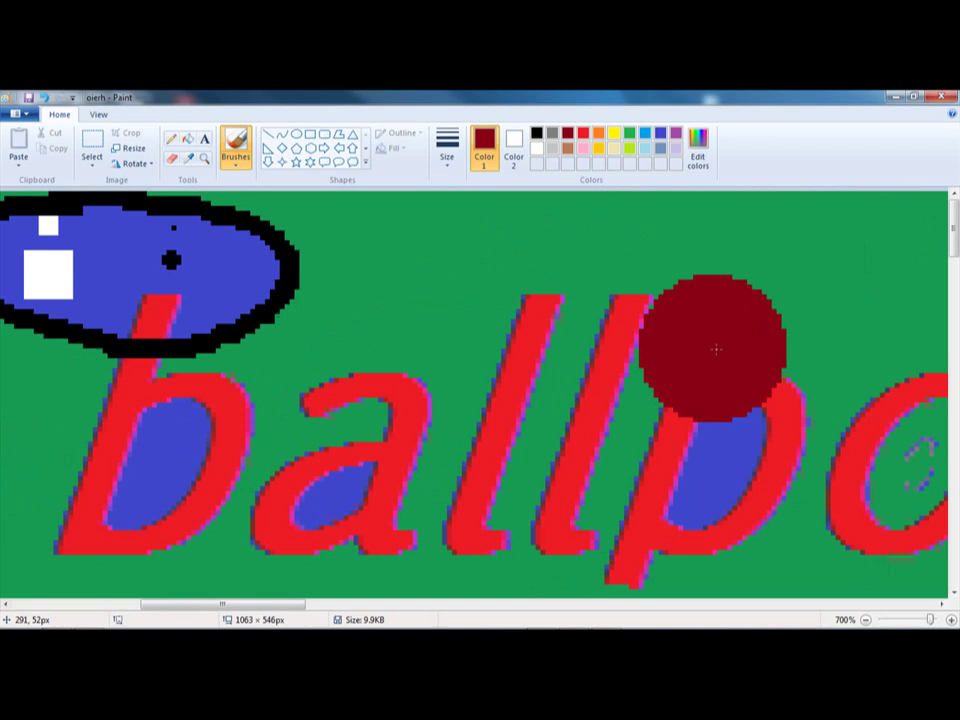
pyautogui.scroll(-5, 716, 343)
pyautogui.scroll(5, 578, 373)
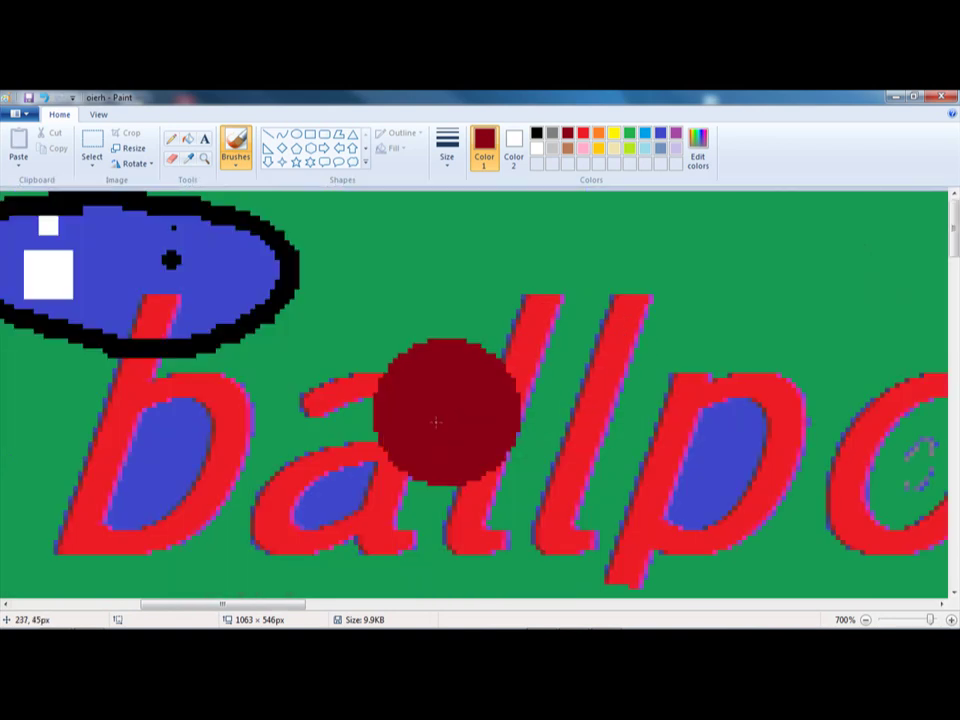
pyautogui.moveTo(435, 422)
pyautogui.mouseDown()
pyautogui.moveTo(482, 344)
pyautogui.moveTo(359, 428)
pyautogui.moveTo(483, 279)
pyautogui.moveTo(321, 425)
pyautogui.moveTo(424, 243)
pyautogui.mouseUp()
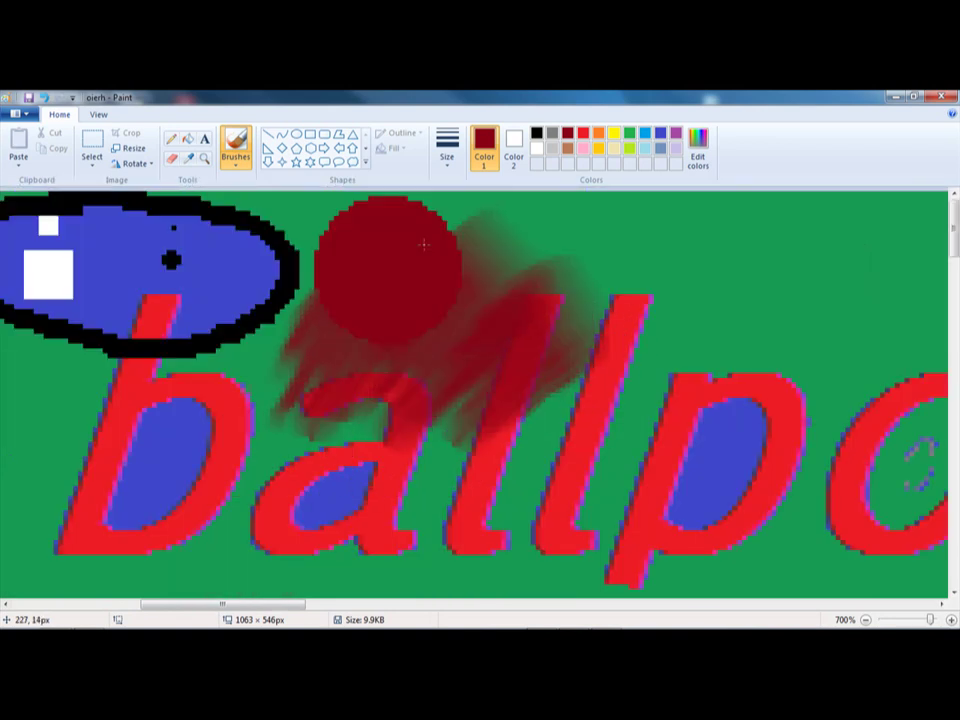
# Switch to the Crayon brush and drag grainy dark-red strokes from the 'p' toward the 'a'
pyautogui.click(236, 162)
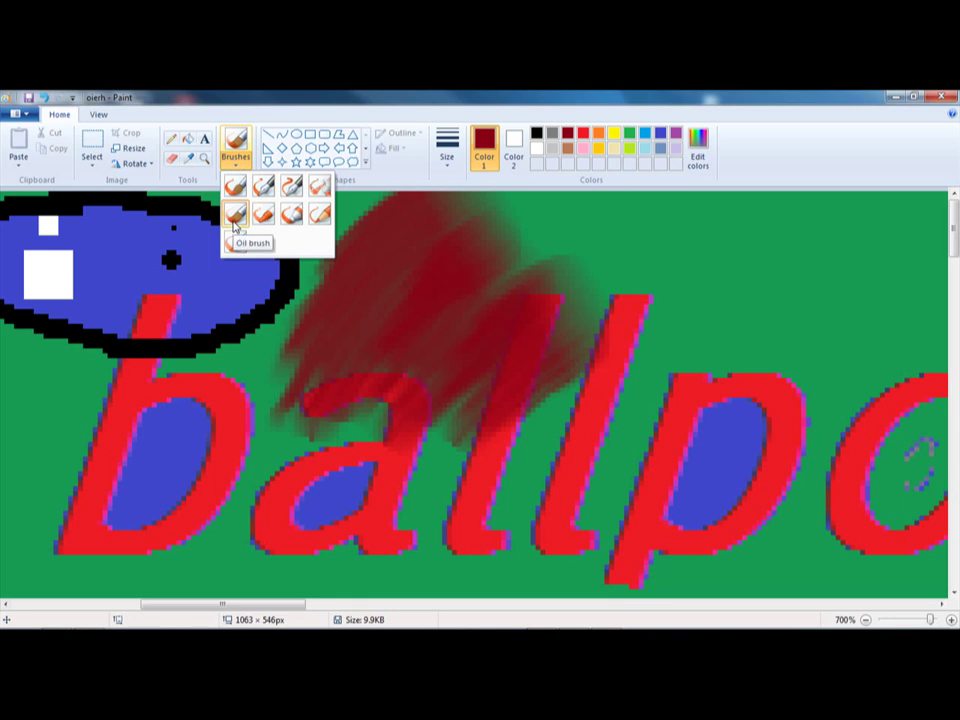
pyautogui.click(263, 213)
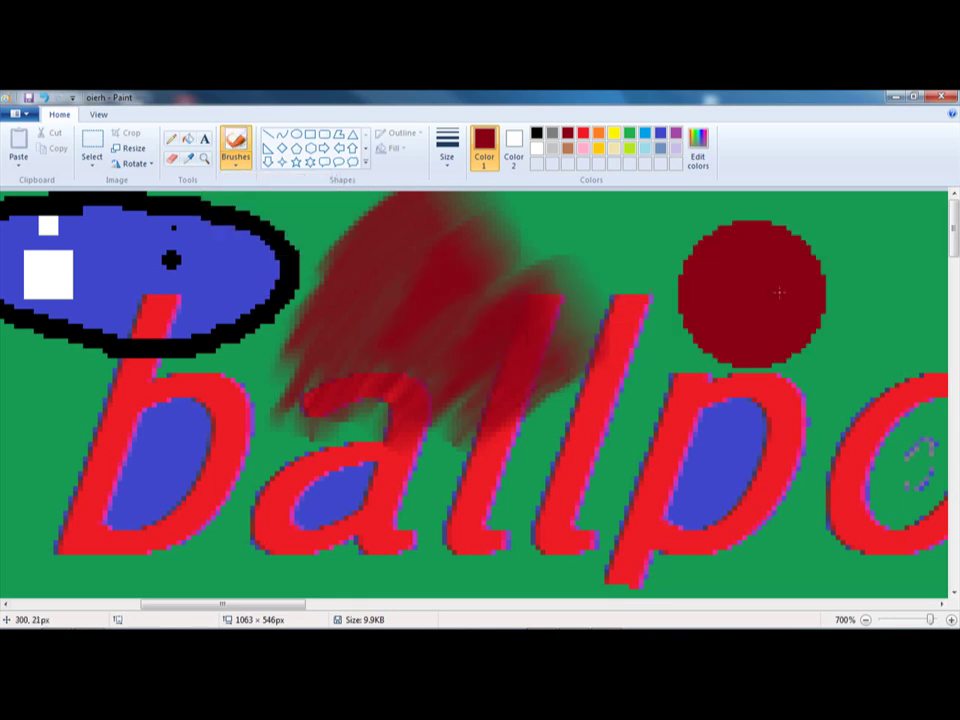
pyautogui.moveTo(780, 300)
pyautogui.mouseDown()
pyautogui.moveTo(643, 396)
pyautogui.moveTo(339, 510)
pyautogui.moveTo(410, 475)
pyautogui.mouseUp()
pyautogui.moveTo(494, 467); pyautogui.dragTo(846, 407)
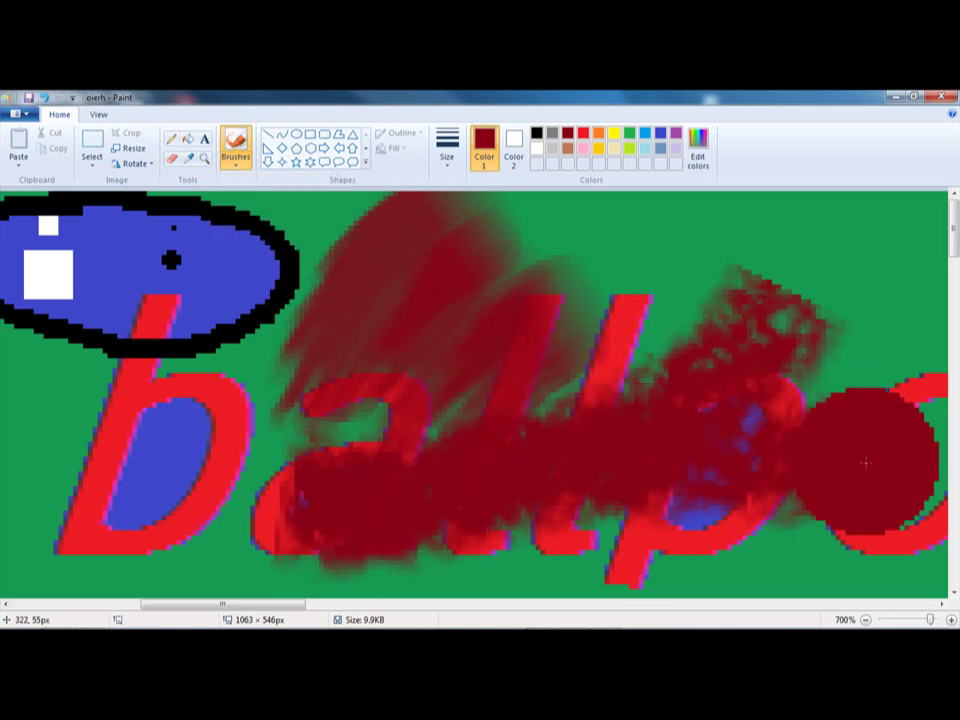
pyautogui.scroll(-3, 760, 430)
pyautogui.moveTo(750, 450)
pyautogui.mouseDown()
pyautogui.moveTo(355, 477)
pyautogui.moveTo(214, 396)
pyautogui.moveTo(289, 497)
pyautogui.moveTo(760, 505)
pyautogui.mouseUp()
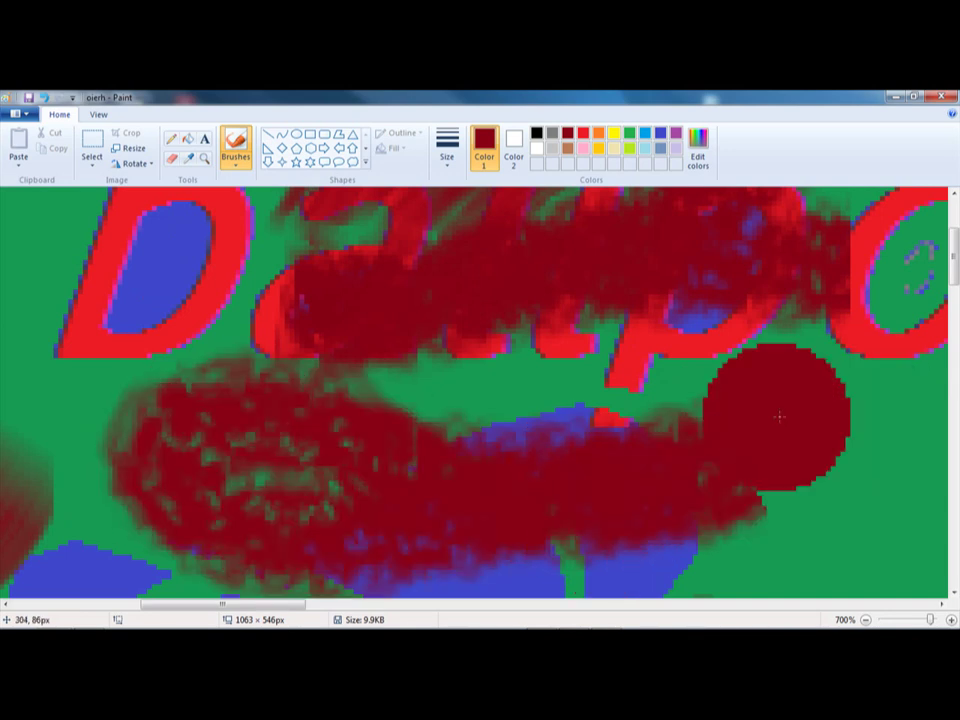
pyautogui.scroll(3, 396, 358)
pyautogui.scroll(-15, 396, 360)
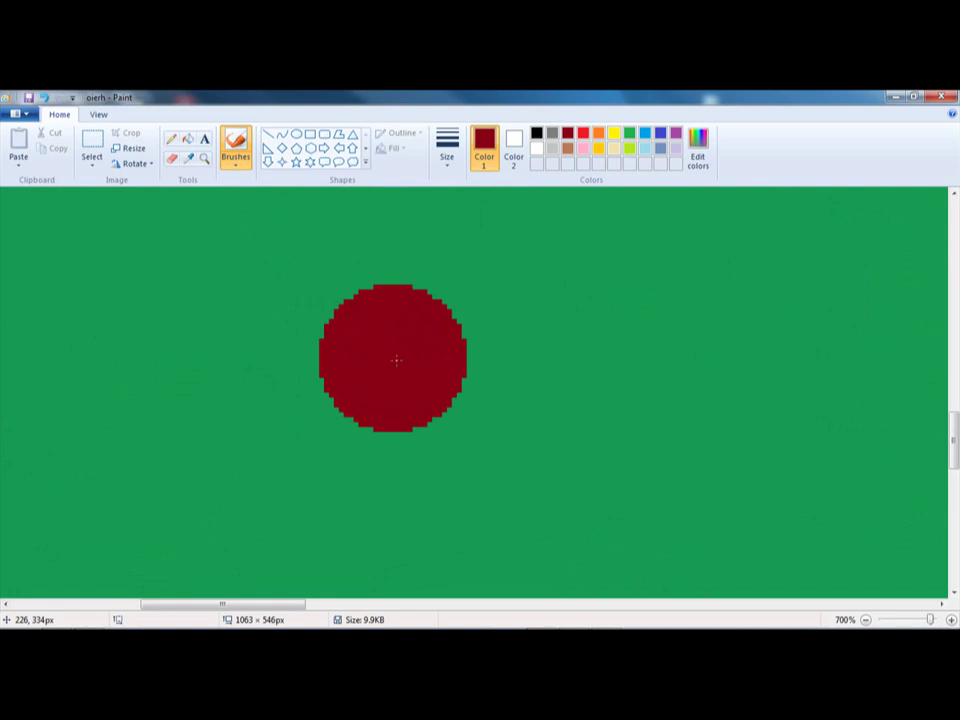
pyautogui.scroll(6, 396, 360)
# Add grainy dark-red strokes across the blue band and a streaky mark on the right
pyautogui.moveTo(333, 428)
pyautogui.mouseDown()
pyautogui.moveTo(829, 350)
pyautogui.moveTo(340, 393)
pyautogui.moveTo(684, 316)
pyautogui.moveTo(794, 338)
pyautogui.mouseUp()
pyautogui.scroll(-15, 794, 338)
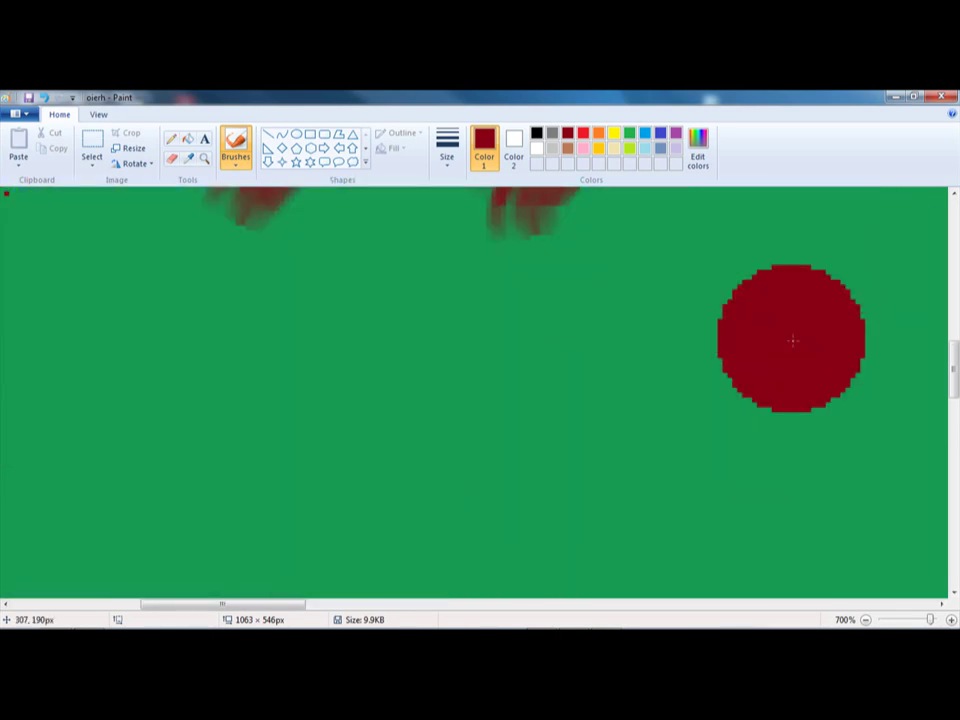
pyautogui.scroll(5, 767, 314)
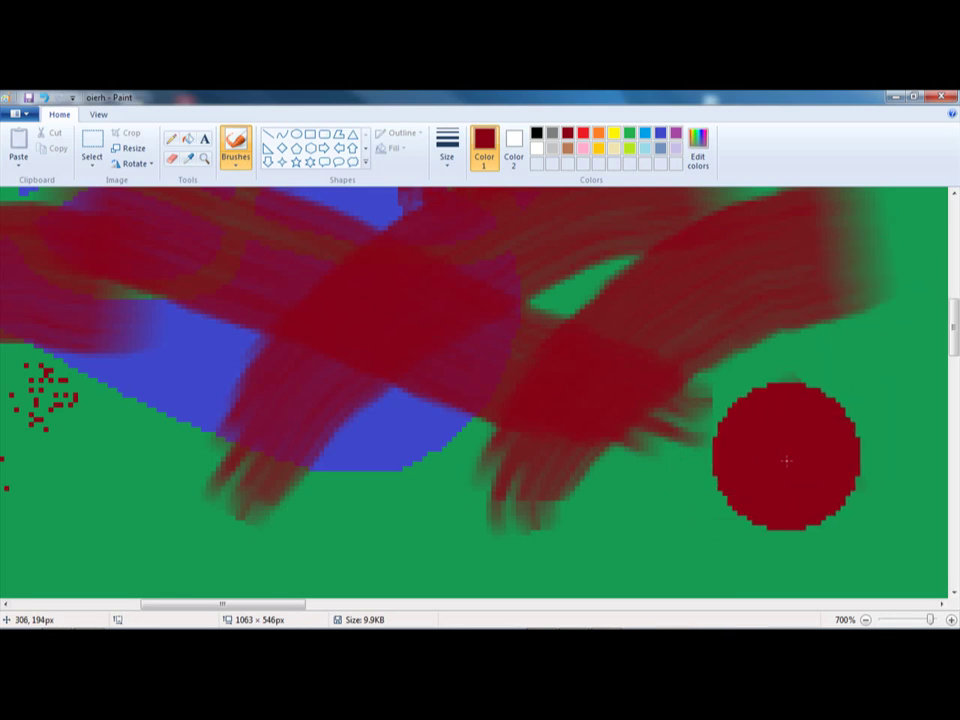
pyautogui.moveTo(786, 458); pyautogui.dragTo(900, 370)
pyautogui.moveTo(921, 321)
pyautogui.mouseDown()
pyautogui.moveTo(739, 482)
pyautogui.moveTo(770, 440)
pyautogui.mouseUp()
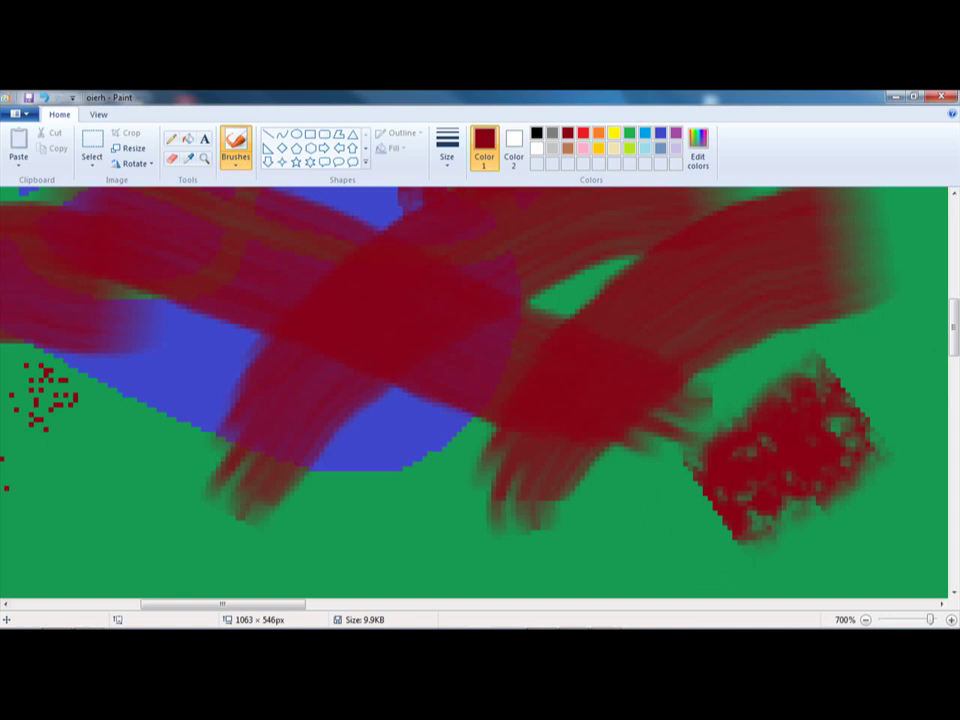
pyautogui.scroll(2, 408, 340)
pyautogui.scroll(3, 408, 340)
# Choose the Marker brush and paint large overlapping translucent dark-red strokes on empty green
pyautogui.click(236, 160)
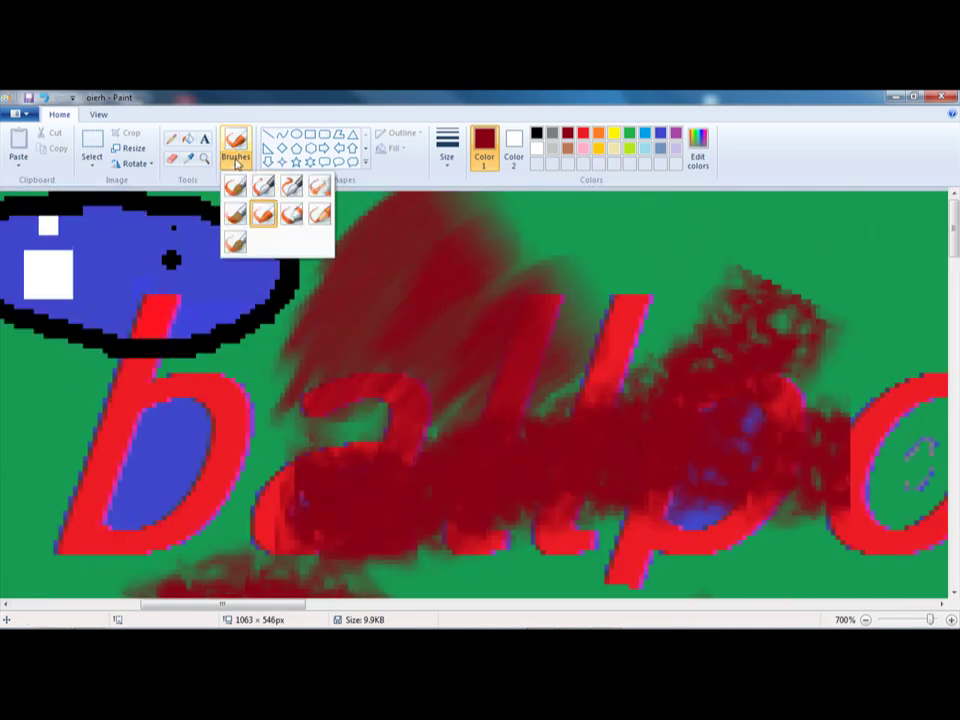
pyautogui.click(290, 216)
pyautogui.scroll(-15, 446, 289)
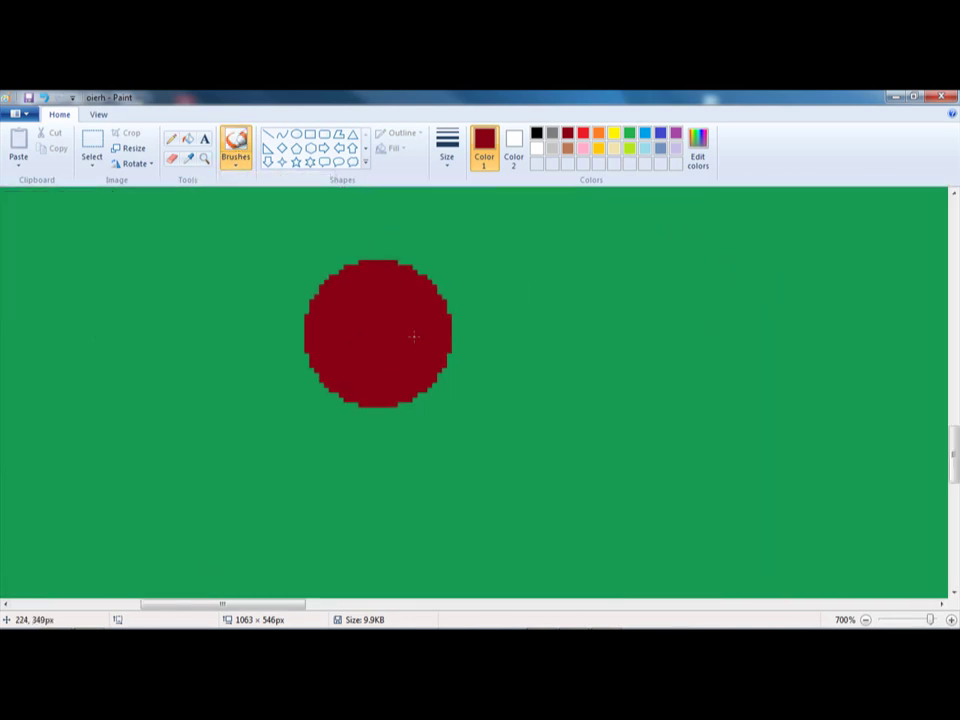
pyautogui.moveTo(446, 333)
pyautogui.mouseDown()
pyautogui.moveTo(775, 327)
pyautogui.moveTo(797, 425)
pyautogui.moveTo(487, 497)
pyautogui.moveTo(400, 473)
pyautogui.moveTo(248, 388)
pyautogui.moveTo(346, 338)
pyautogui.moveTo(682, 424)
pyautogui.moveTo(757, 370)
pyautogui.moveTo(687, 252)
pyautogui.moveTo(466, 260)
pyautogui.moveTo(339, 222)
pyautogui.moveTo(510, 338)
pyautogui.mouseUp()
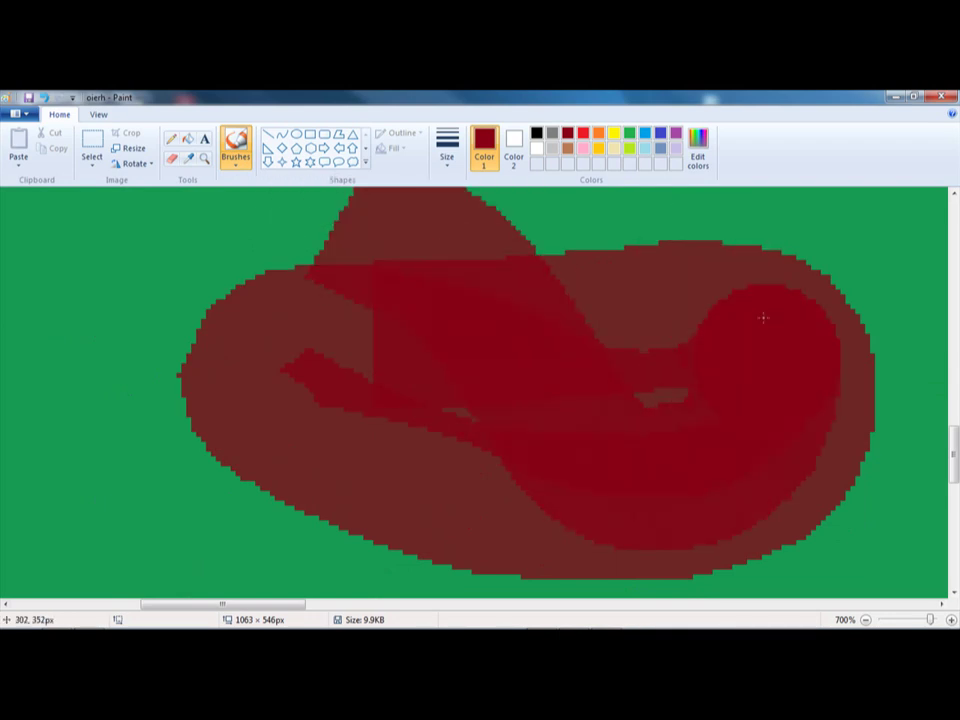
pyautogui.moveTo(762, 318)
pyautogui.mouseDown()
pyautogui.moveTo(420, 407)
pyautogui.moveTo(525, 210)
pyautogui.moveTo(626, 291)
pyautogui.moveTo(612, 318)
pyautogui.moveTo(330, 290)
pyautogui.moveTo(315, 193)
pyautogui.moveTo(225, 259)
pyautogui.moveTo(806, 329)
pyautogui.moveTo(735, 290)
pyautogui.moveTo(315, 450)
pyautogui.moveTo(321, 259)
pyautogui.moveTo(903, 398)
pyautogui.moveTo(279, 525)
pyautogui.moveTo(320, 250)
pyautogui.moveTo(650, 250)
pyautogui.mouseUp()
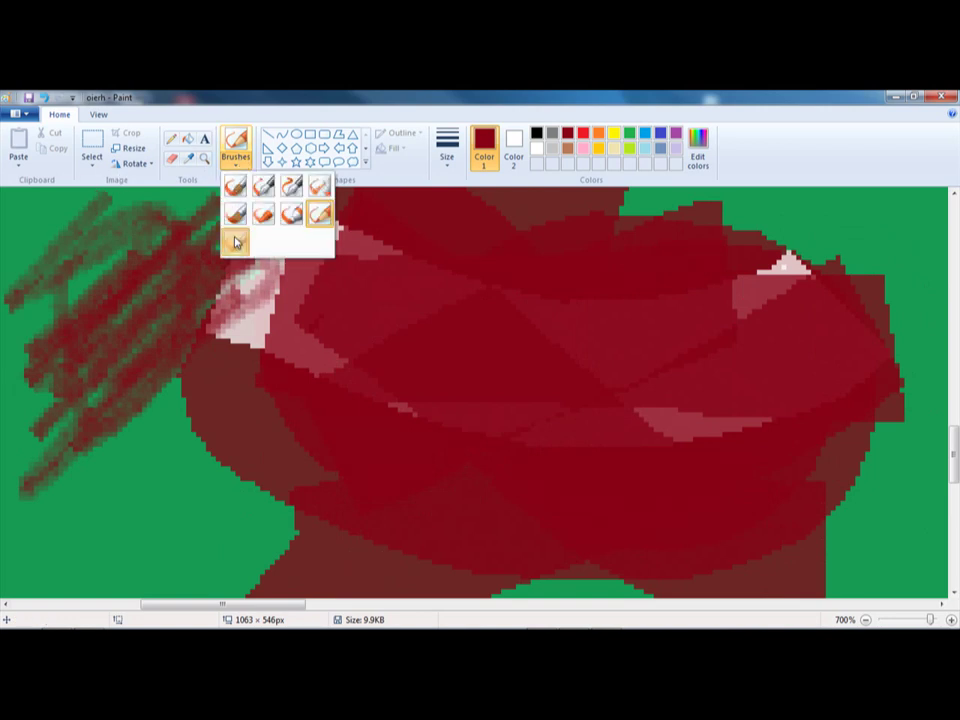
# Switch to another brush type and paint broad soft dark-red strokes across the green canvas
pyautogui.click(235, 241)
pyautogui.moveTo(200, 290)
pyautogui.mouseDown()
pyautogui.moveTo(246, 321)
pyautogui.moveTo(230, 300)
pyautogui.mouseUp()
pyautogui.scroll(5, 757, 398)
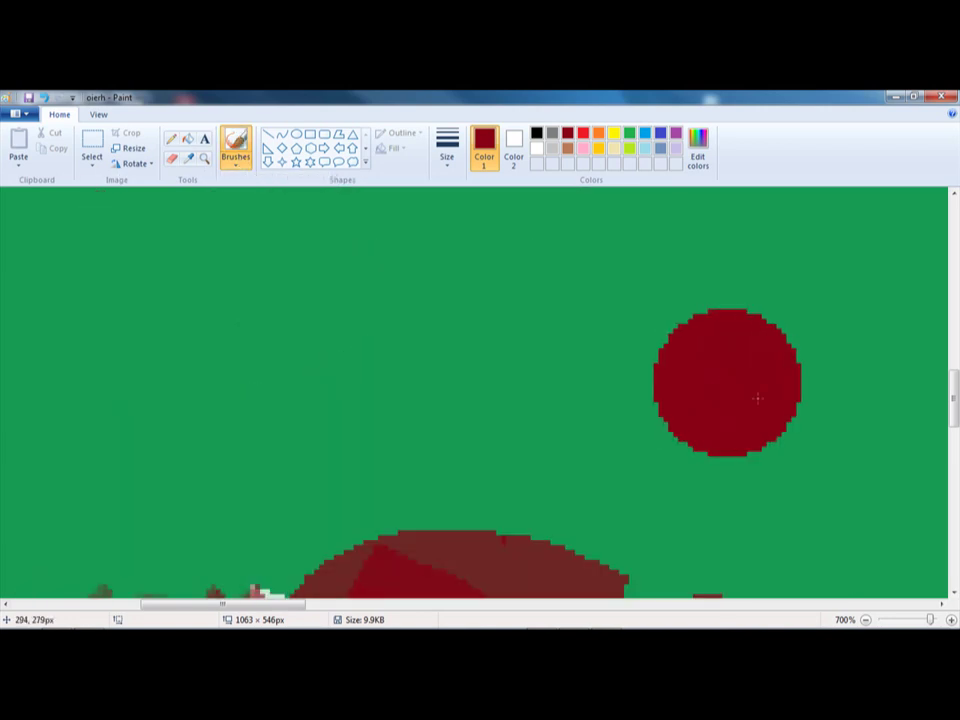
pyautogui.moveTo(860, 350)
pyautogui.mouseDown()
pyautogui.moveTo(189, 326)
pyautogui.moveTo(165, 305)
pyautogui.mouseUp()
pyautogui.moveTo(200, 452)
pyautogui.mouseDown()
pyautogui.moveTo(587, 435)
pyautogui.moveTo(770, 455)
pyautogui.mouseUp()
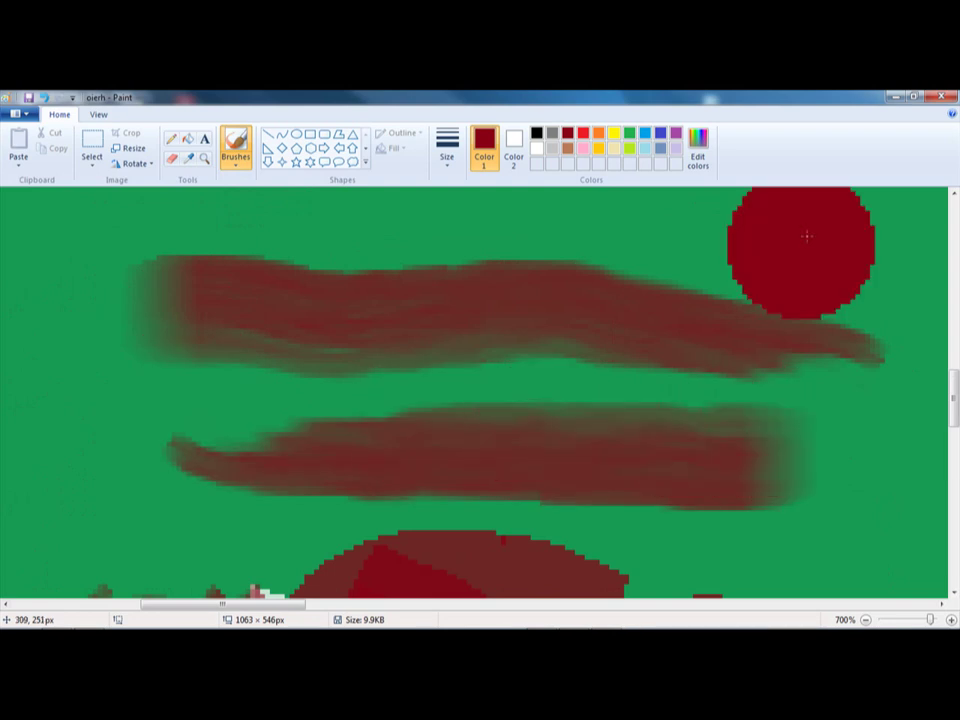
pyautogui.moveTo(806, 236)
pyautogui.mouseDown()
pyautogui.moveTo(92, 220)
pyautogui.moveTo(69, 467)
pyautogui.moveTo(185, 324)
pyautogui.moveTo(634, 362)
pyautogui.moveTo(714, 257)
pyautogui.moveTo(943, 246)
pyautogui.moveTo(283, 316)
pyautogui.mouseUp()
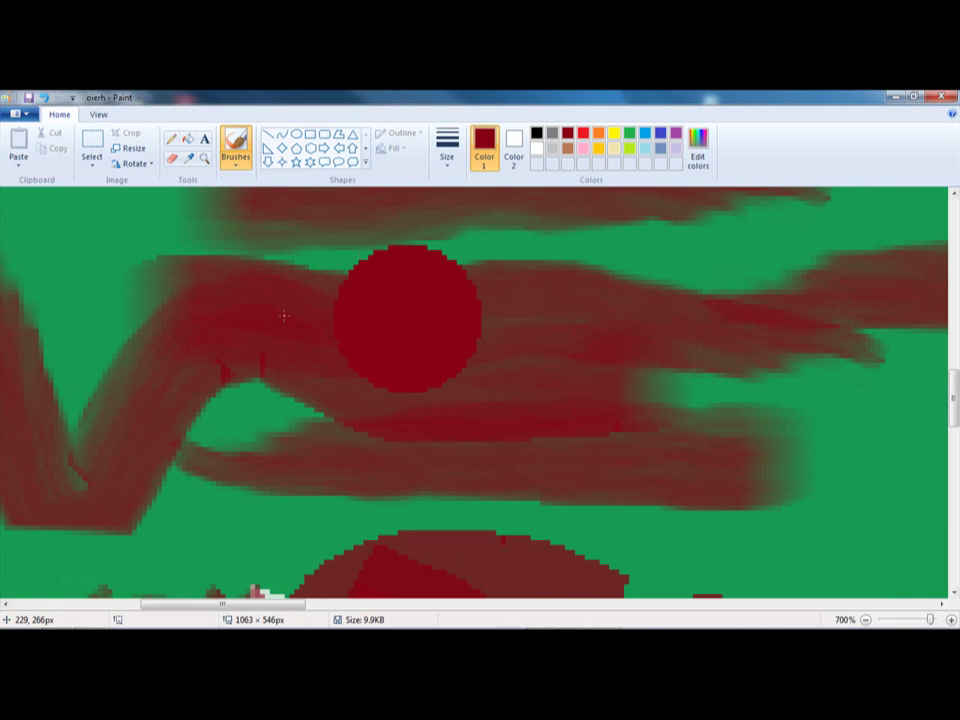
# Add more wide dark-red streaks slanting up-right, plus a small smear at upper right
pyautogui.moveTo(197, 610); pyautogui.dragTo(349, 610)
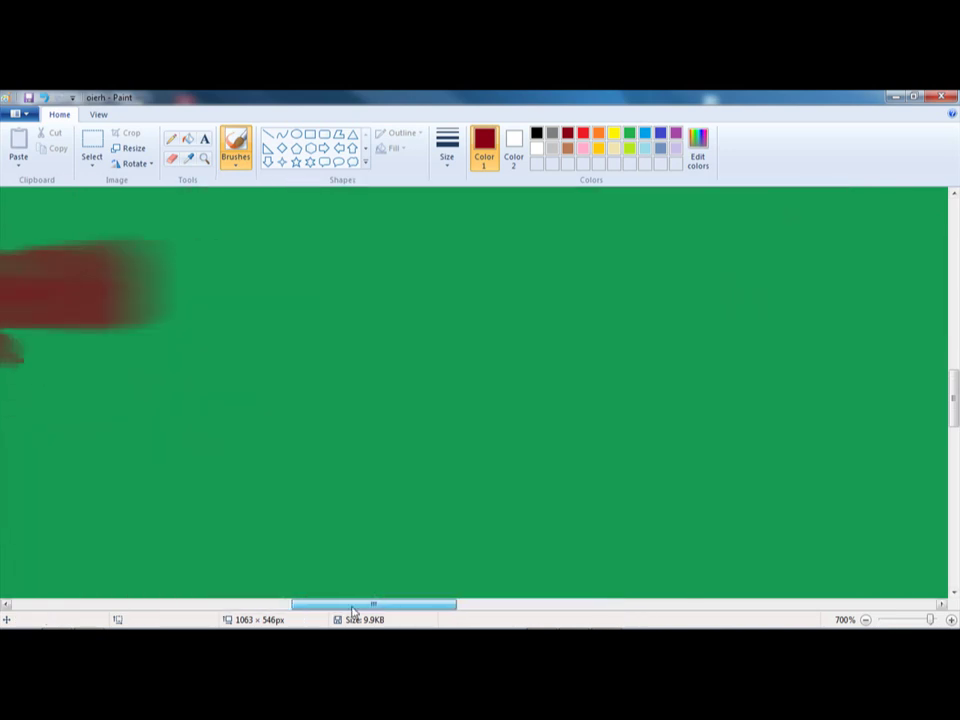
pyautogui.moveTo(290, 512); pyautogui.dragTo(830, 460)
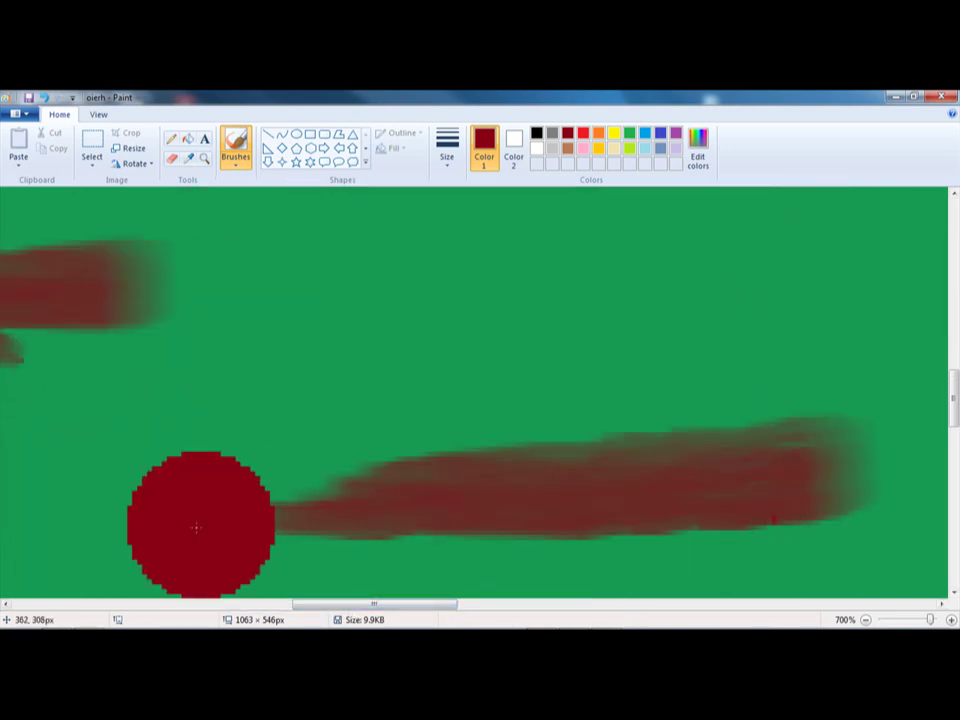
pyautogui.moveTo(302, 340)
pyautogui.mouseDown()
pyautogui.moveTo(360, 330)
pyautogui.moveTo(499, 264)
pyautogui.moveTo(214, 259)
pyautogui.moveTo(755, 285)
pyautogui.mouseUp()
pyautogui.scroll(-5, 460, 388)
pyautogui.moveTo(452, 432); pyautogui.dragTo(915, 340)
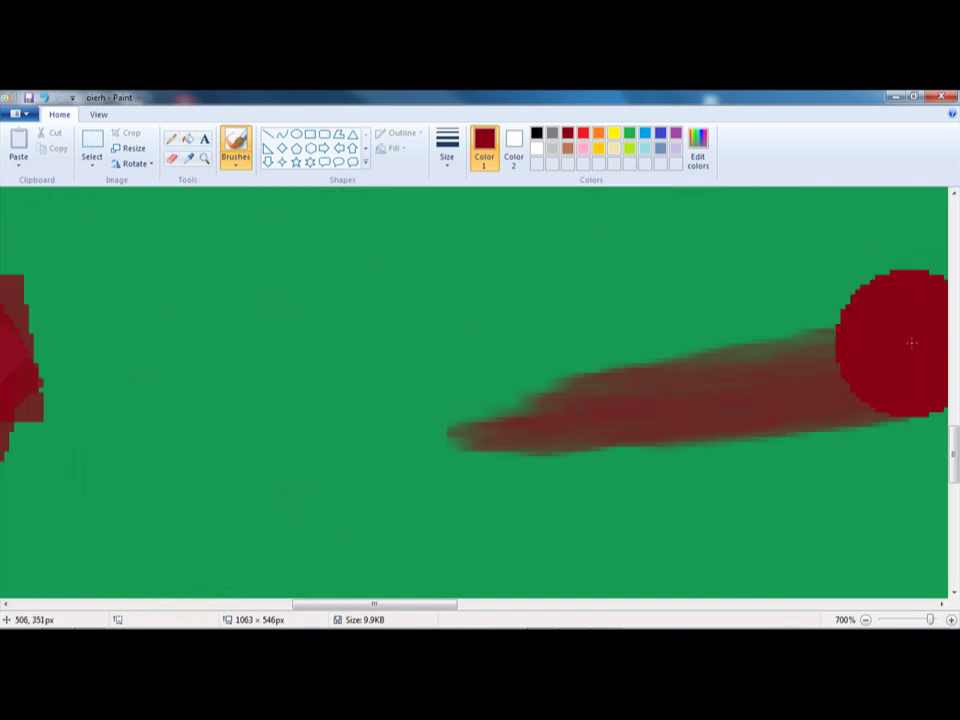
pyautogui.moveTo(375, 606); pyautogui.dragTo(430, 606)
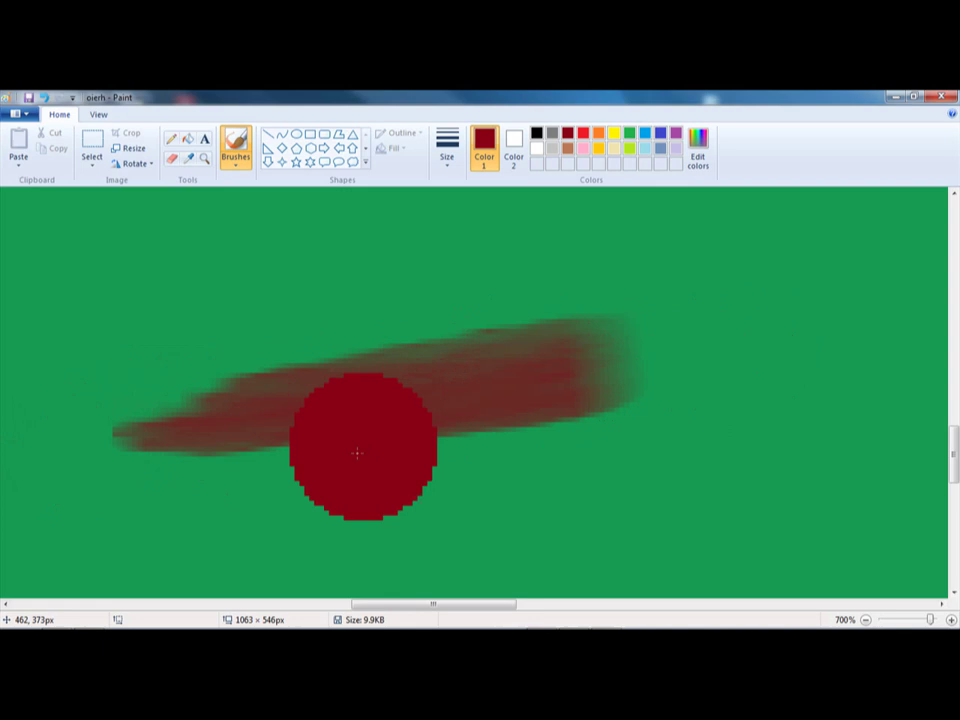
pyautogui.moveTo(690, 300); pyautogui.dragTo(740, 280)
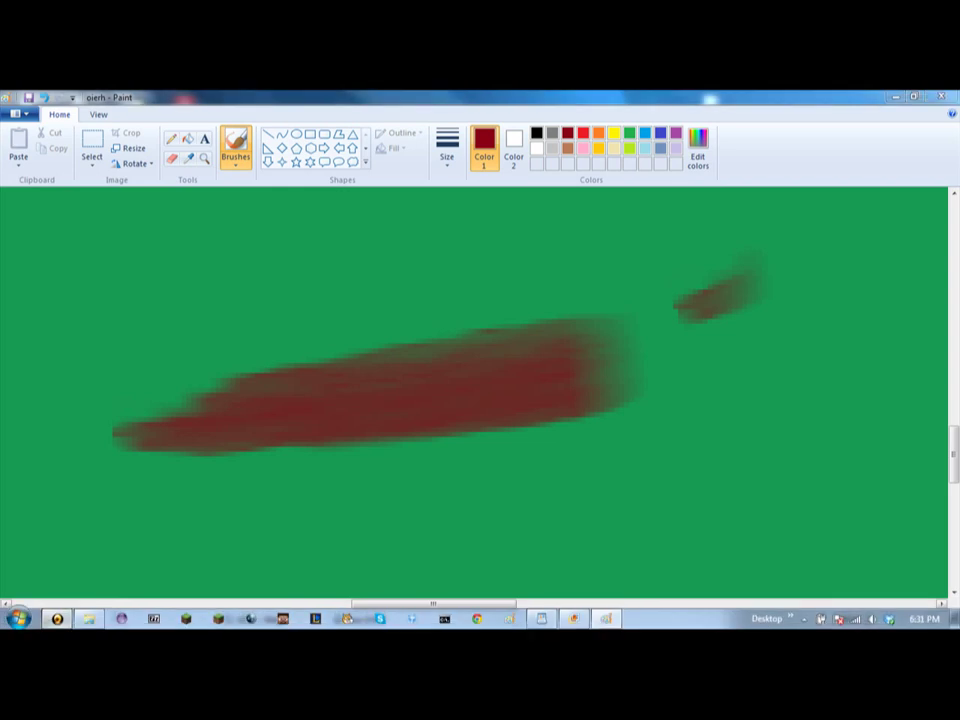
# Restore the Desktop Capture recorder window from the taskbar
pyautogui.click(57, 619)
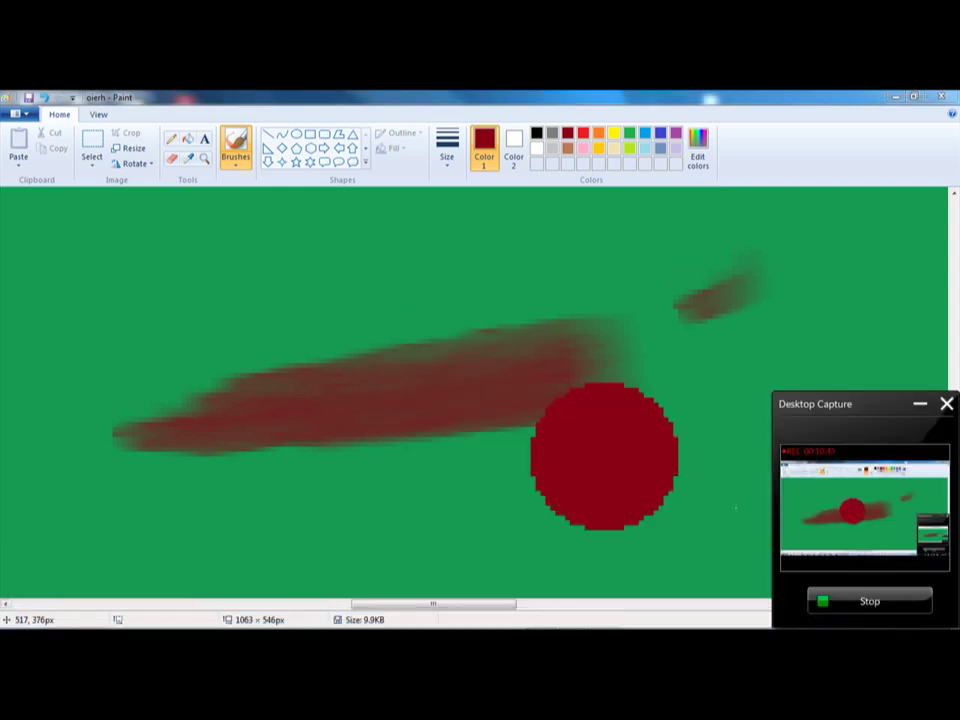